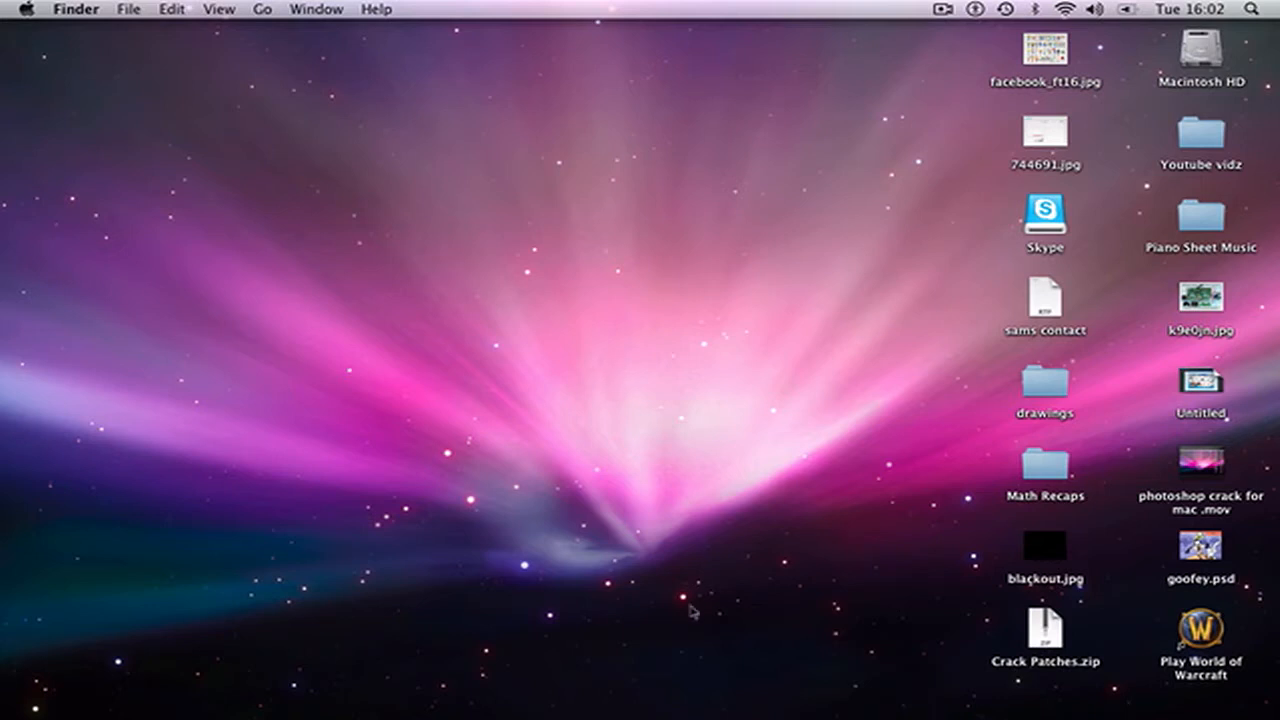
- Switch to Photoshop
mouse_move(535, 712)
left_click(1035, 655)
mouse_move(536, 716)
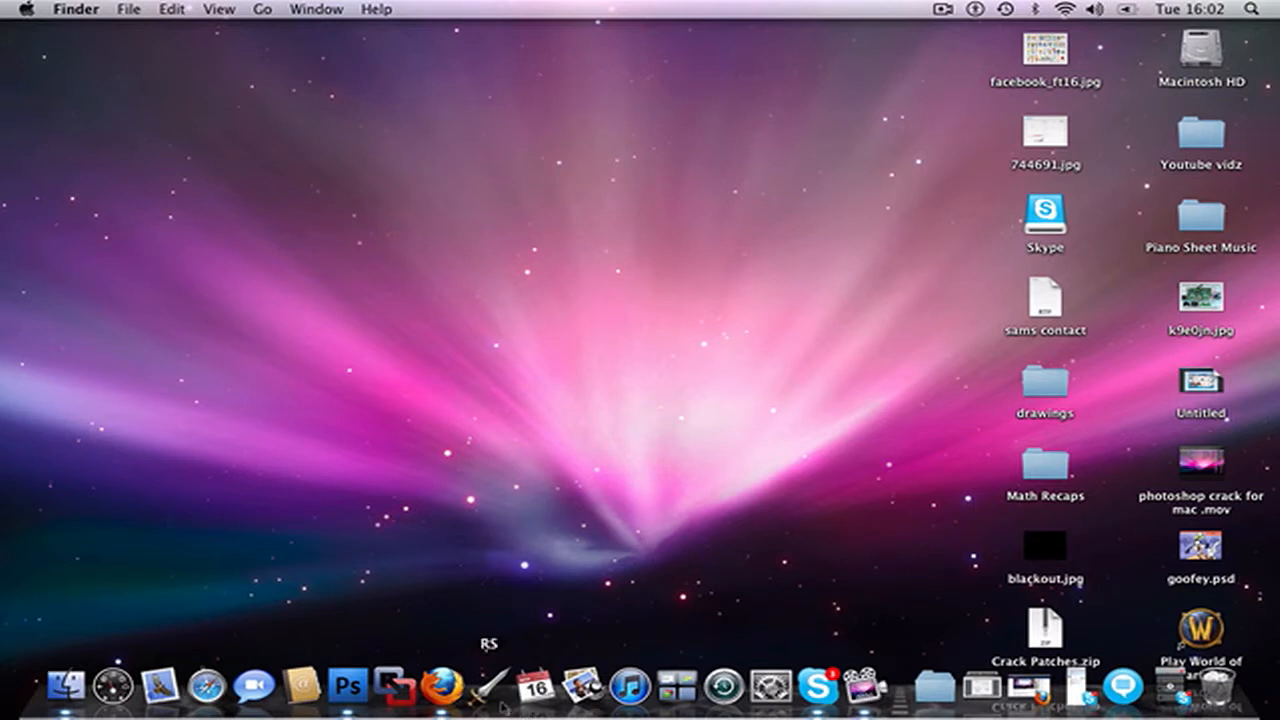
left_click(348, 686)
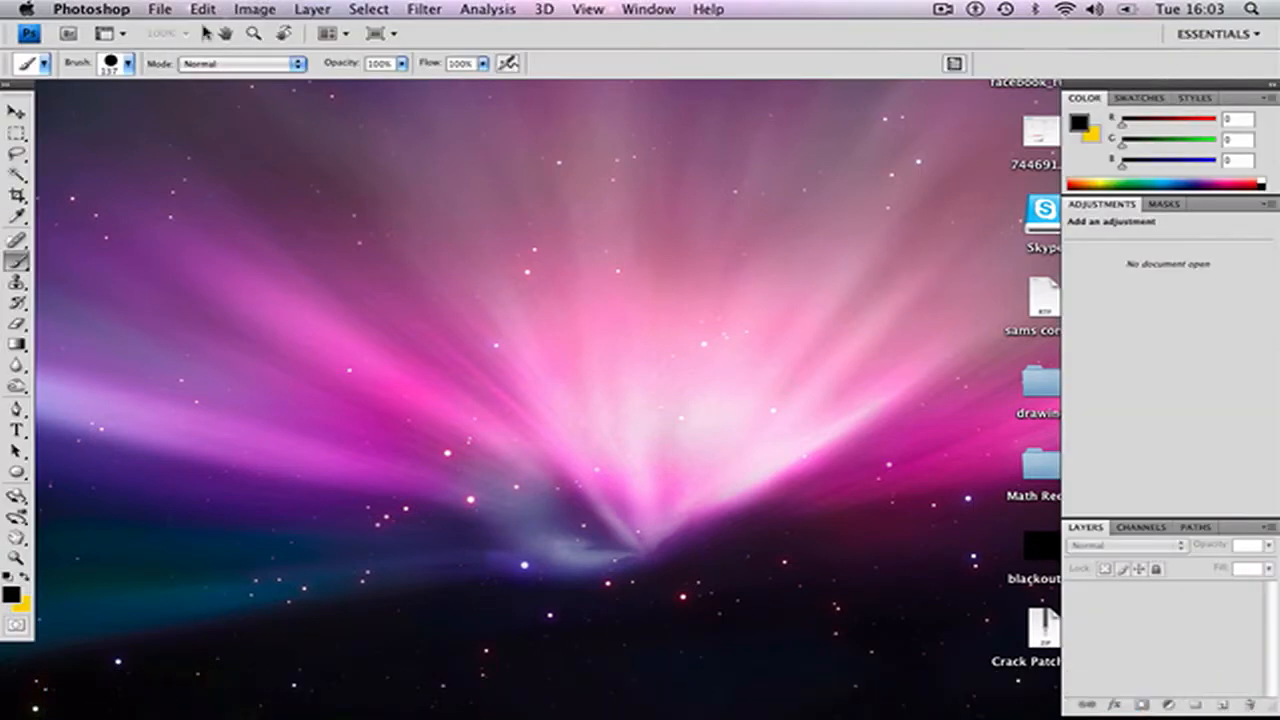
- Set the brush to the hard round 19 px preset
left_click(128, 63)
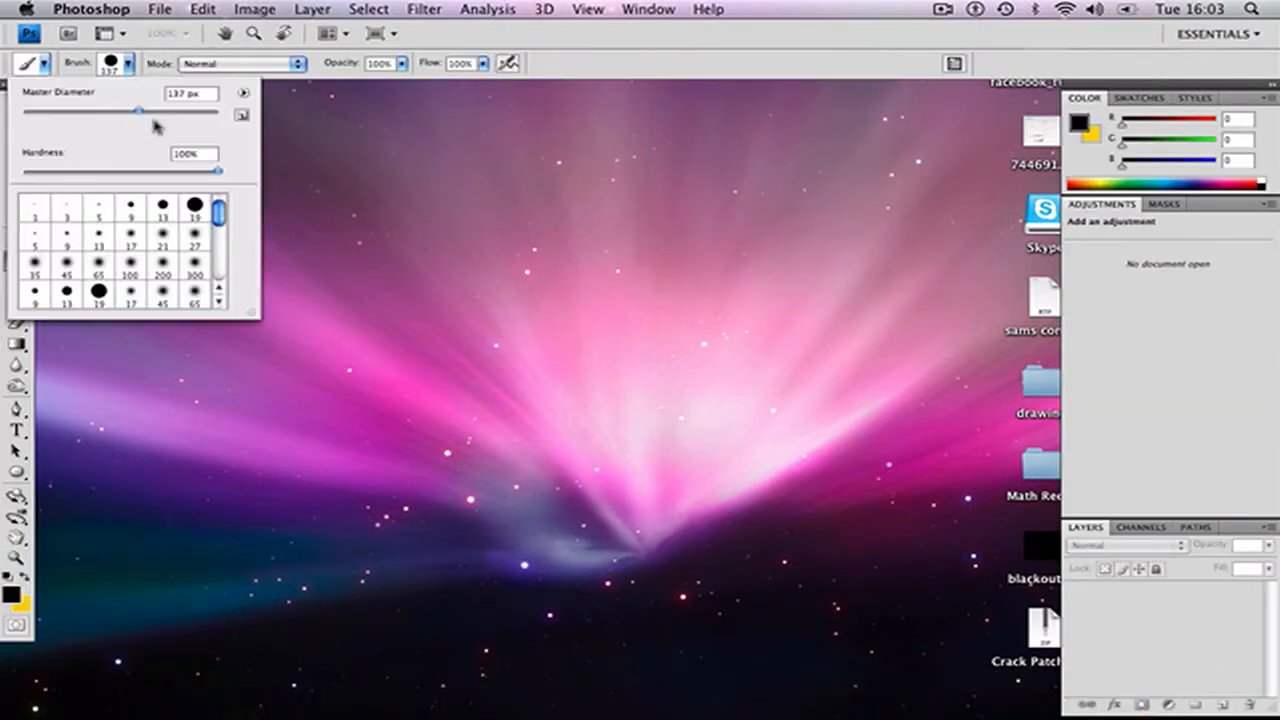
left_click(193, 206)
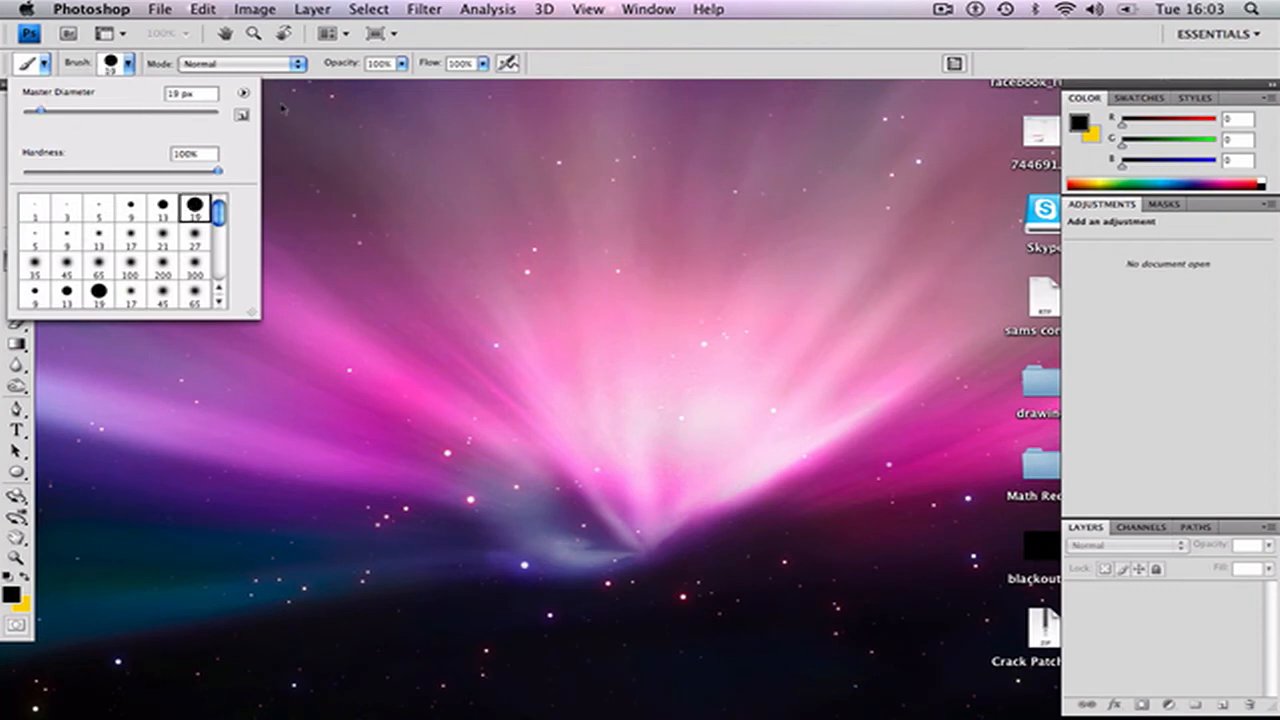
left_click(592, 55)
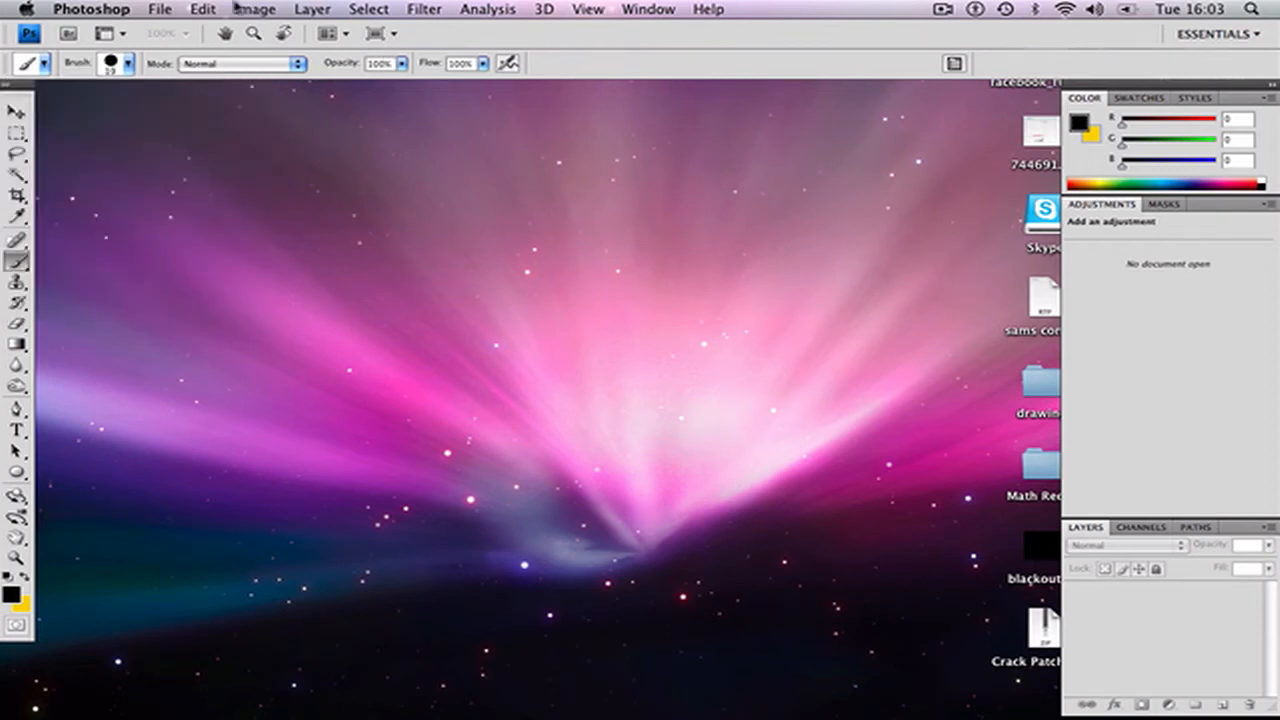
- Create a new 640 × 480 pixel RGB document at 72 pixels/inch with a white background
left_click(162, 12)
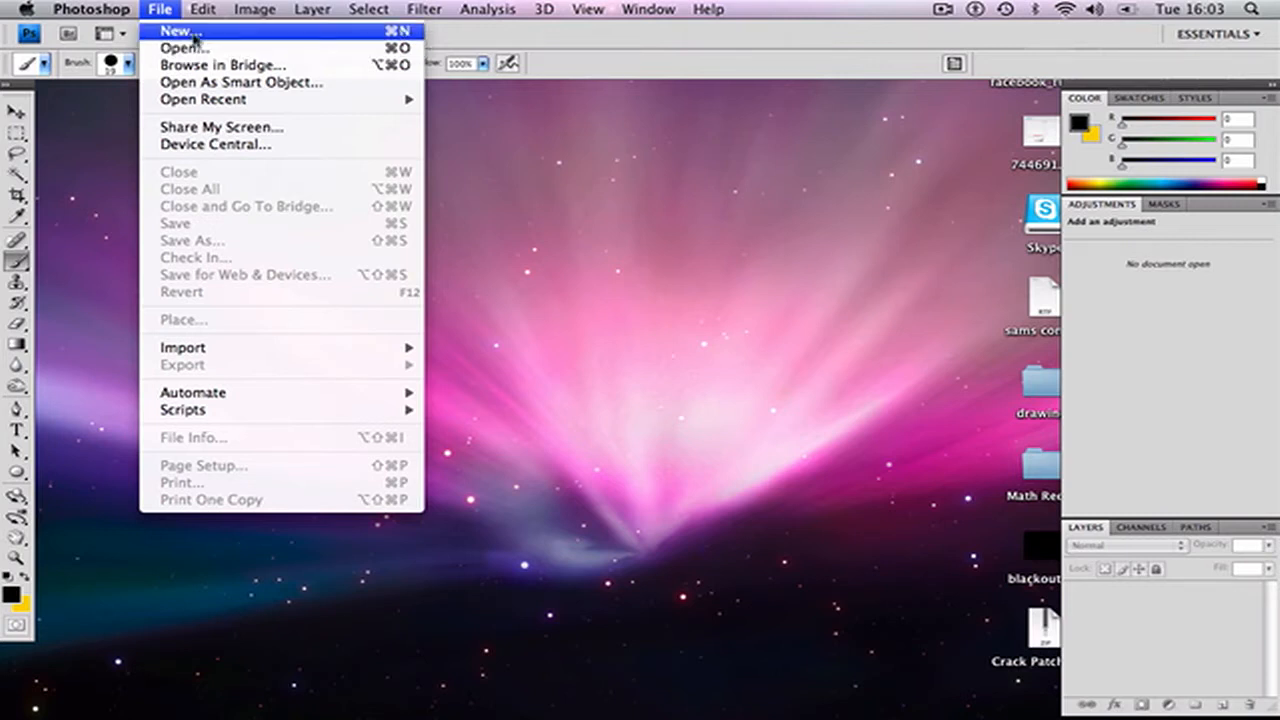
left_click(182, 32)
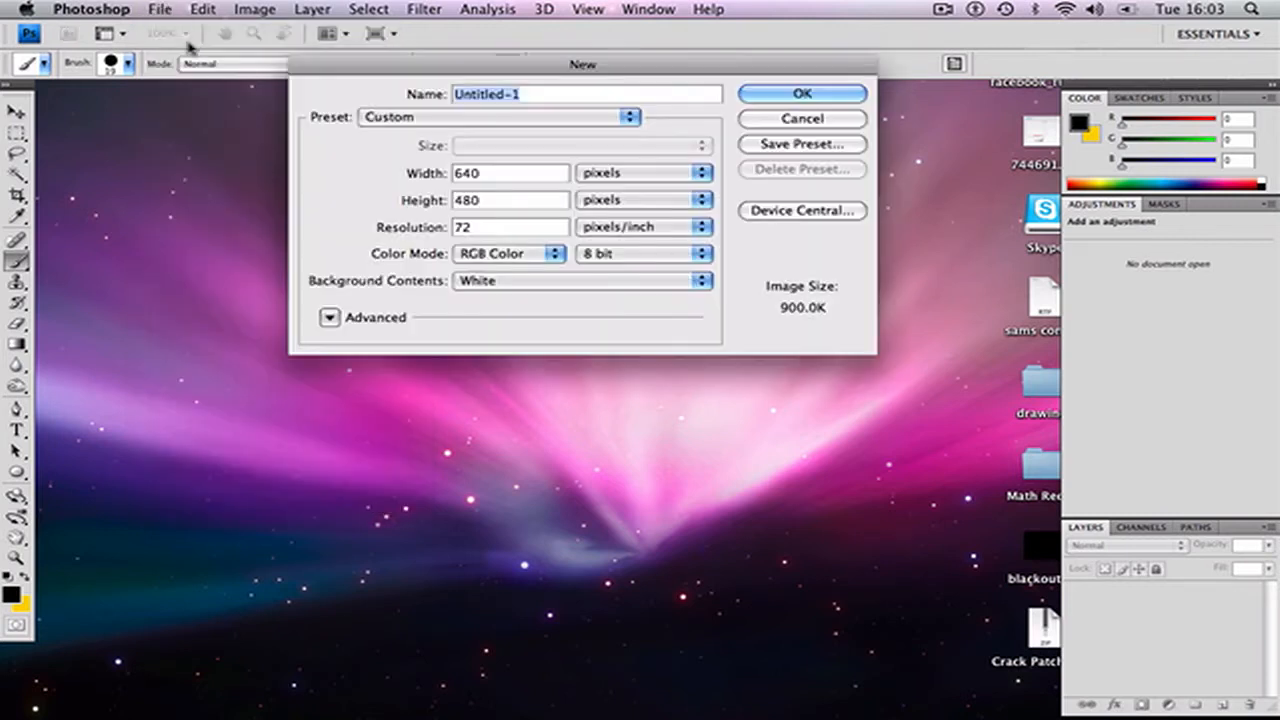
left_click(802, 94)
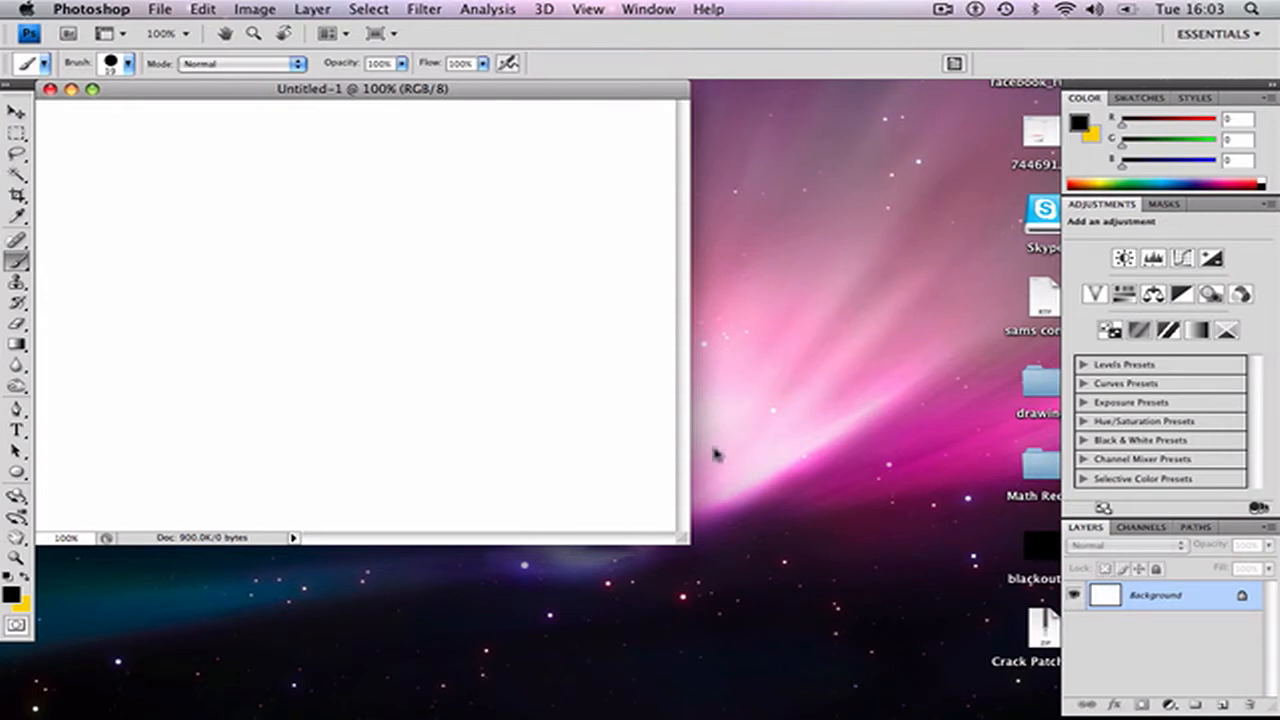
- Add a new layer named "outline" with no color label, Normal mode and 100% opacity
key("super+shift+n")
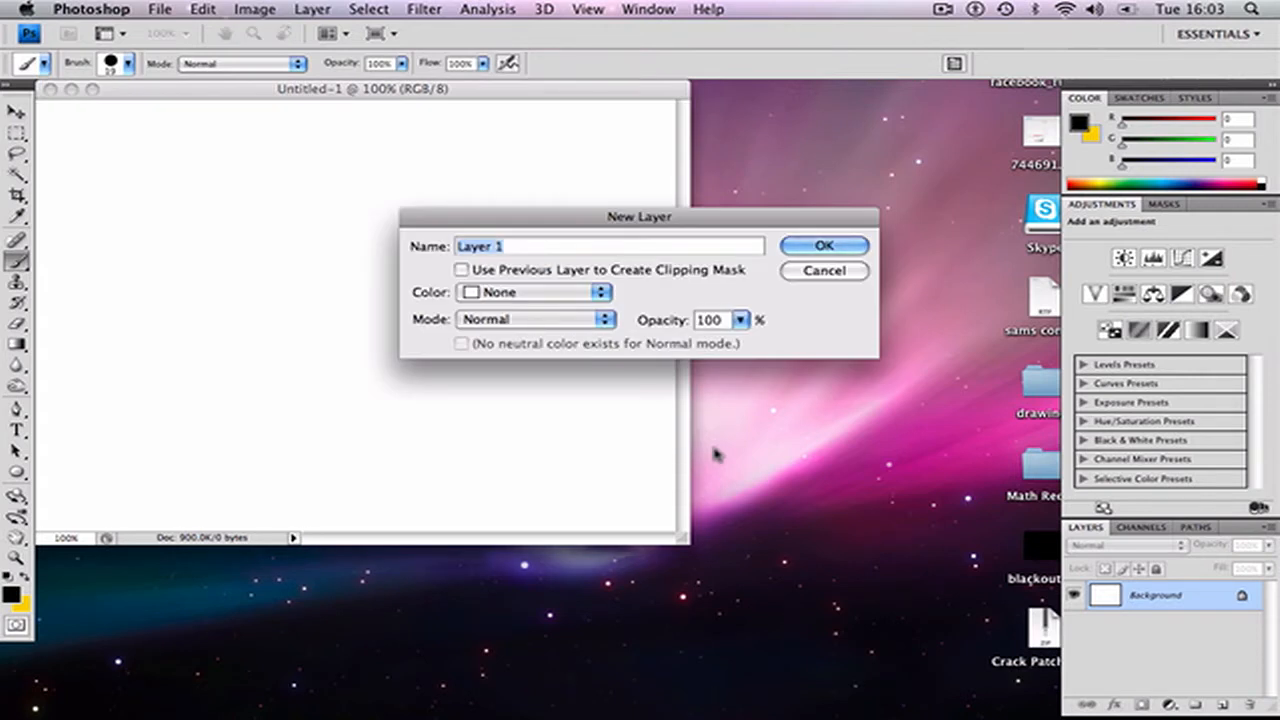
key("BackSpace")
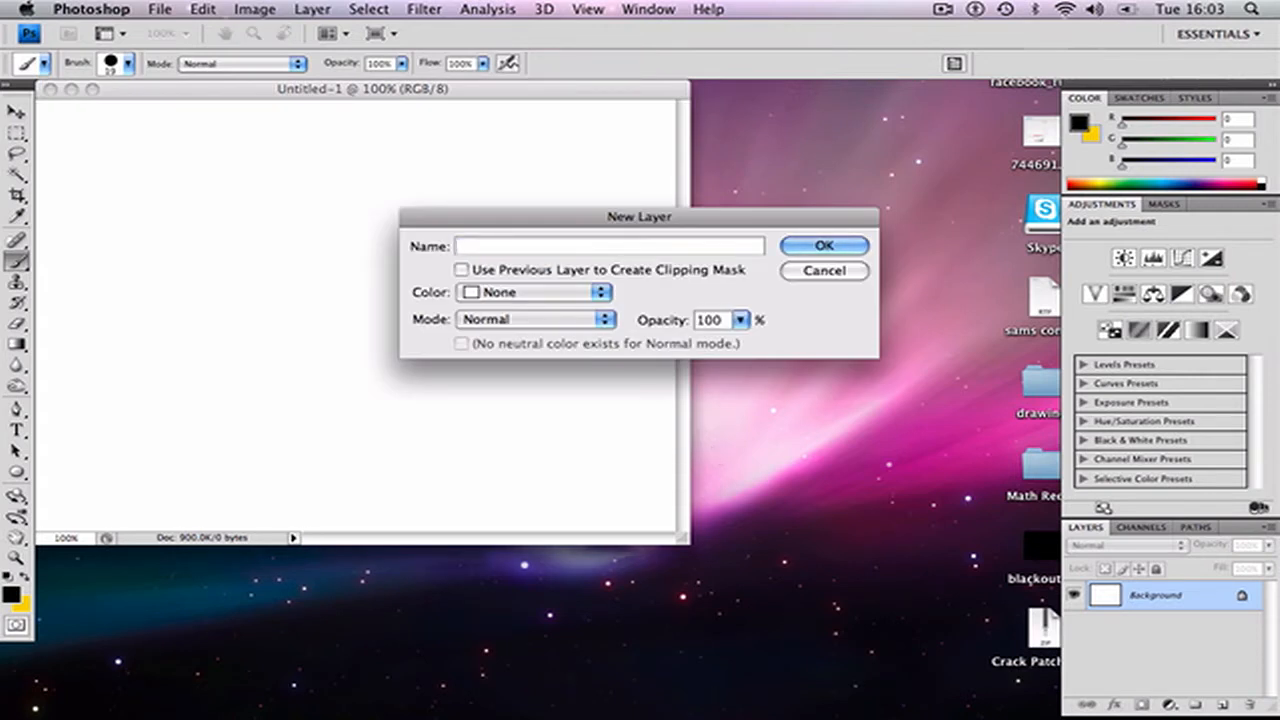
type("outline")
left_click(601, 292)
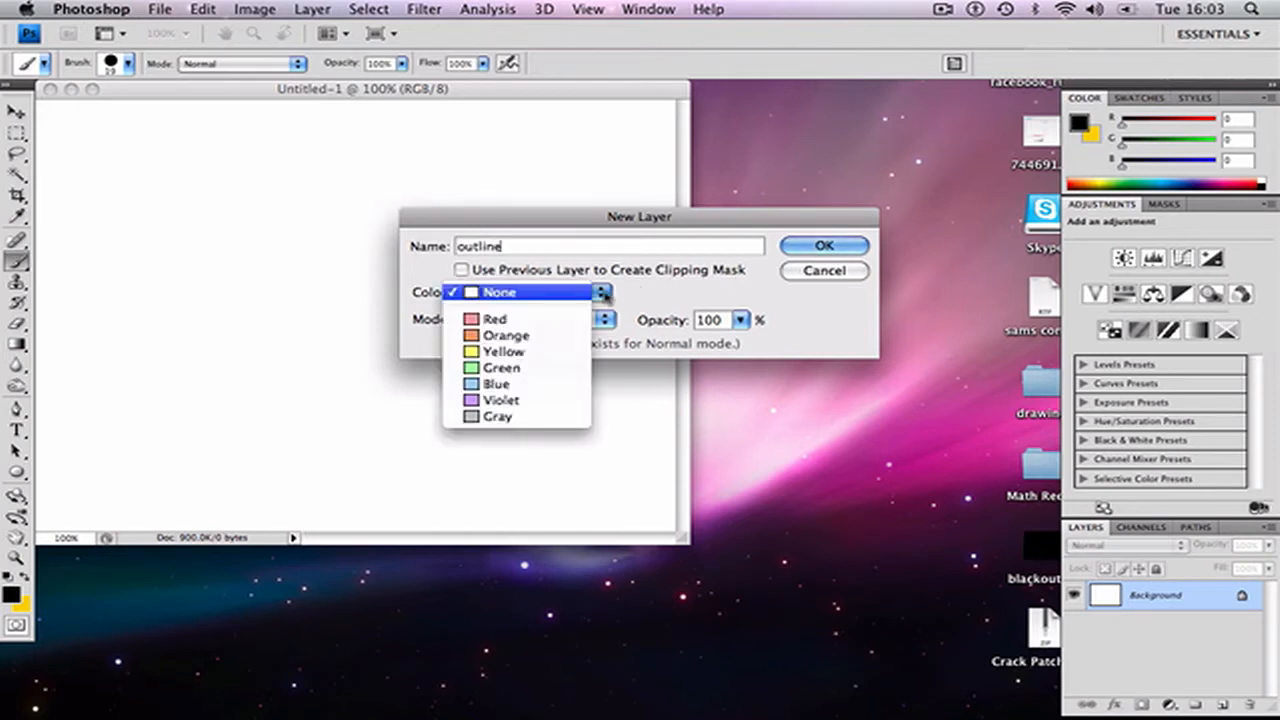
left_click(698, 310)
left_click(608, 321)
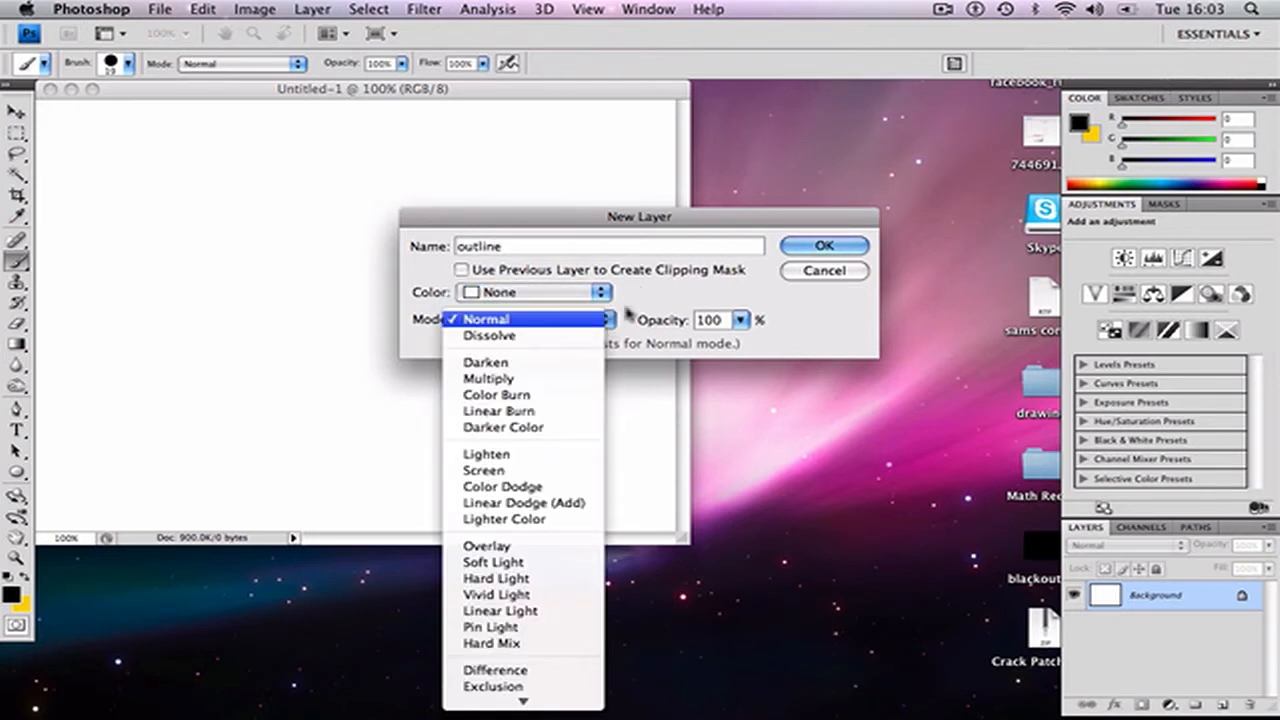
left_click(628, 313)
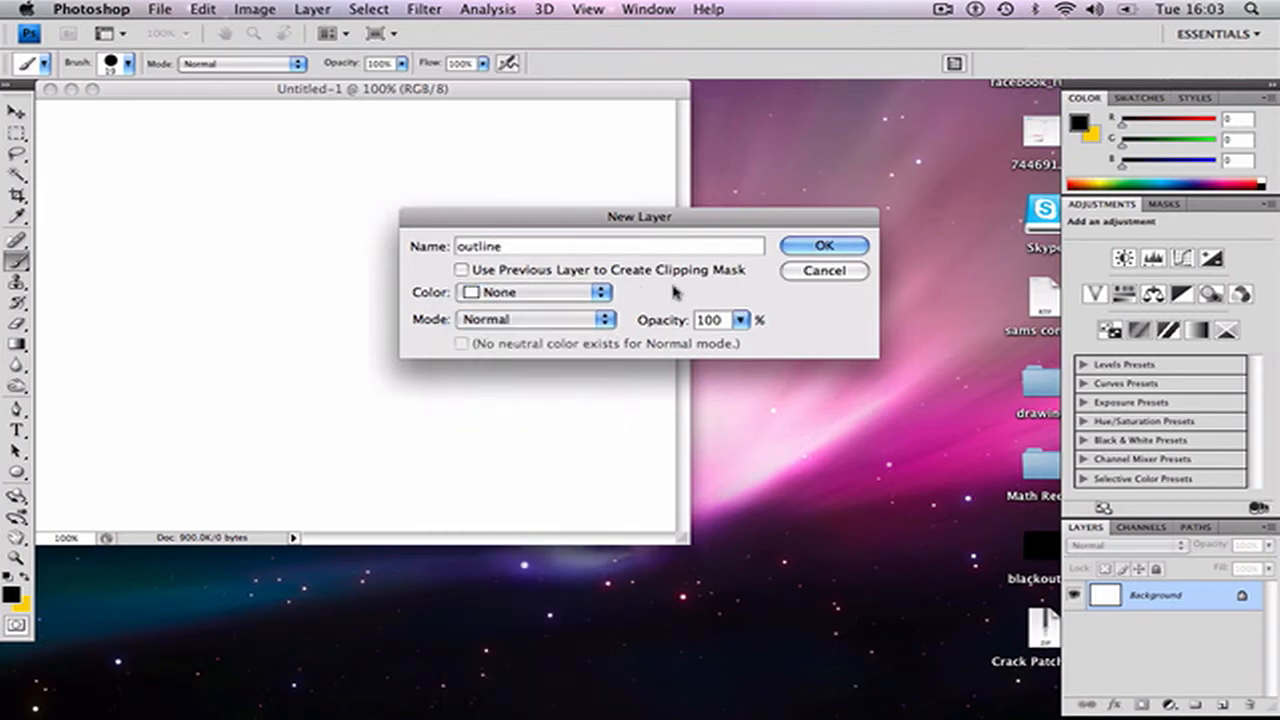
left_click(824, 246)
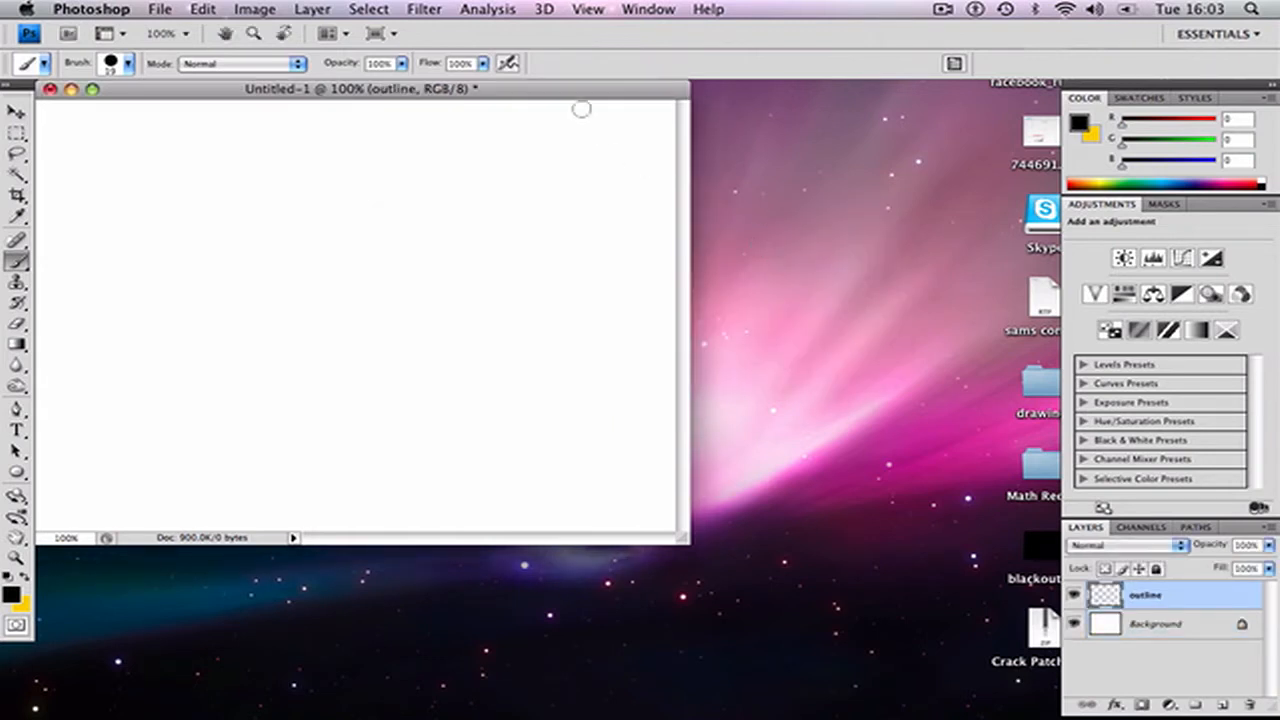
- Draw an upward-bowing curved segment between two anchor points across the middle of the canvas with the Pen tool
left_click_drag(591, 93, 674, 103)
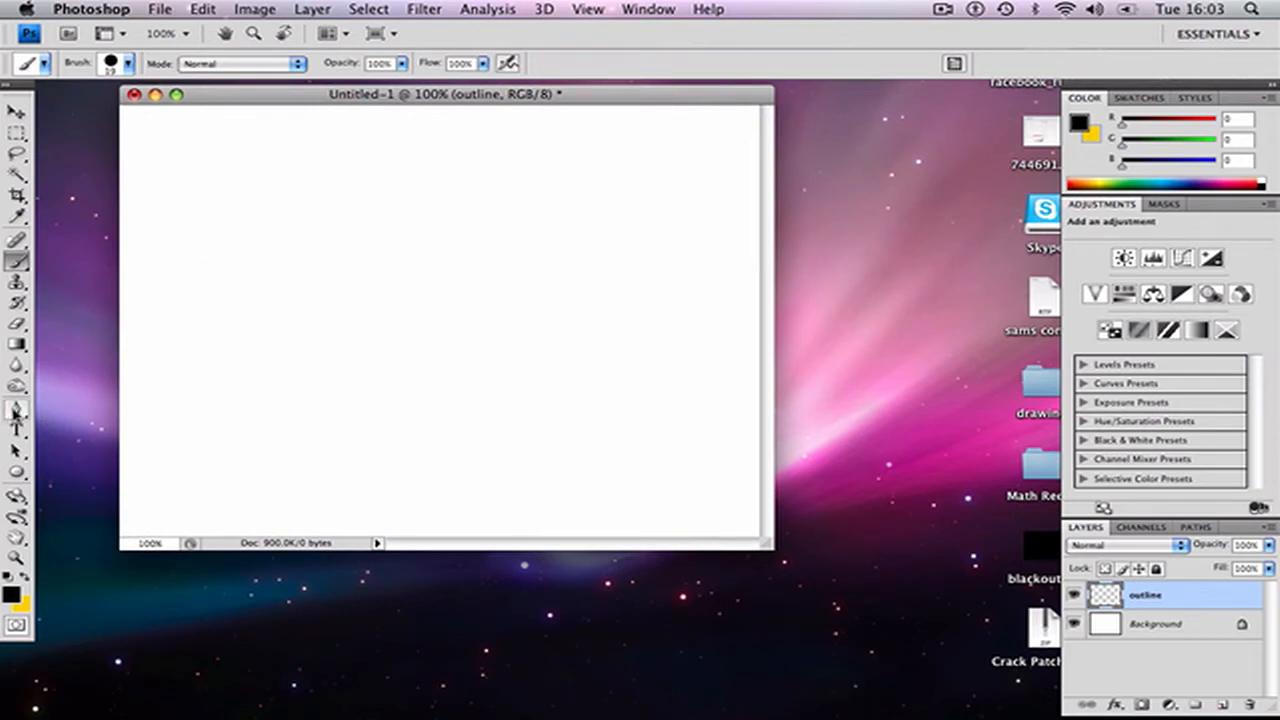
left_click(15, 410)
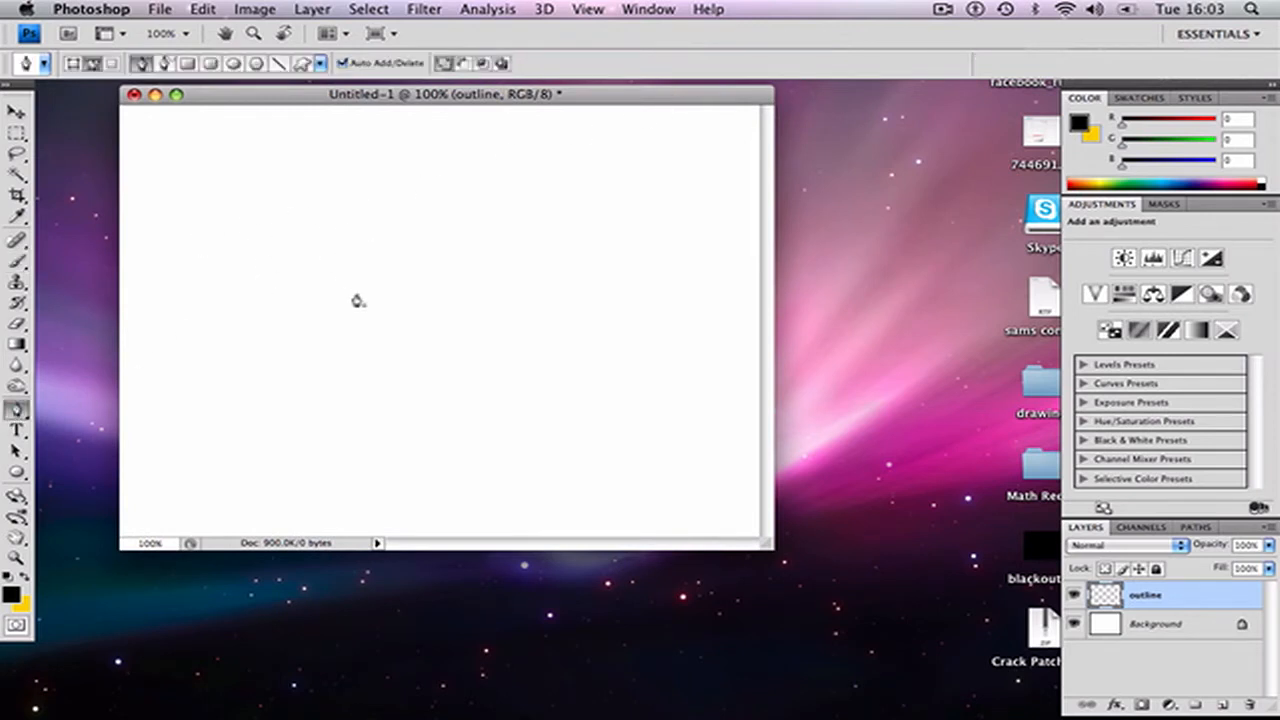
left_click(27, 420)
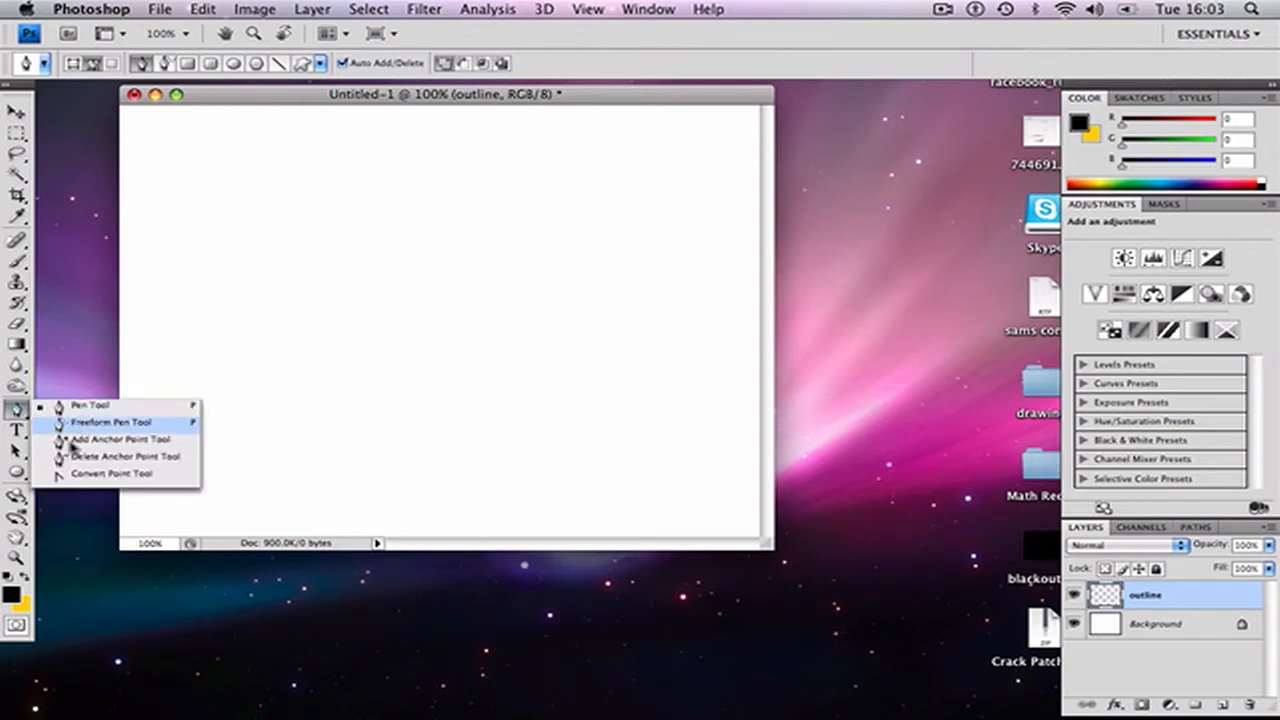
left_click(86, 407)
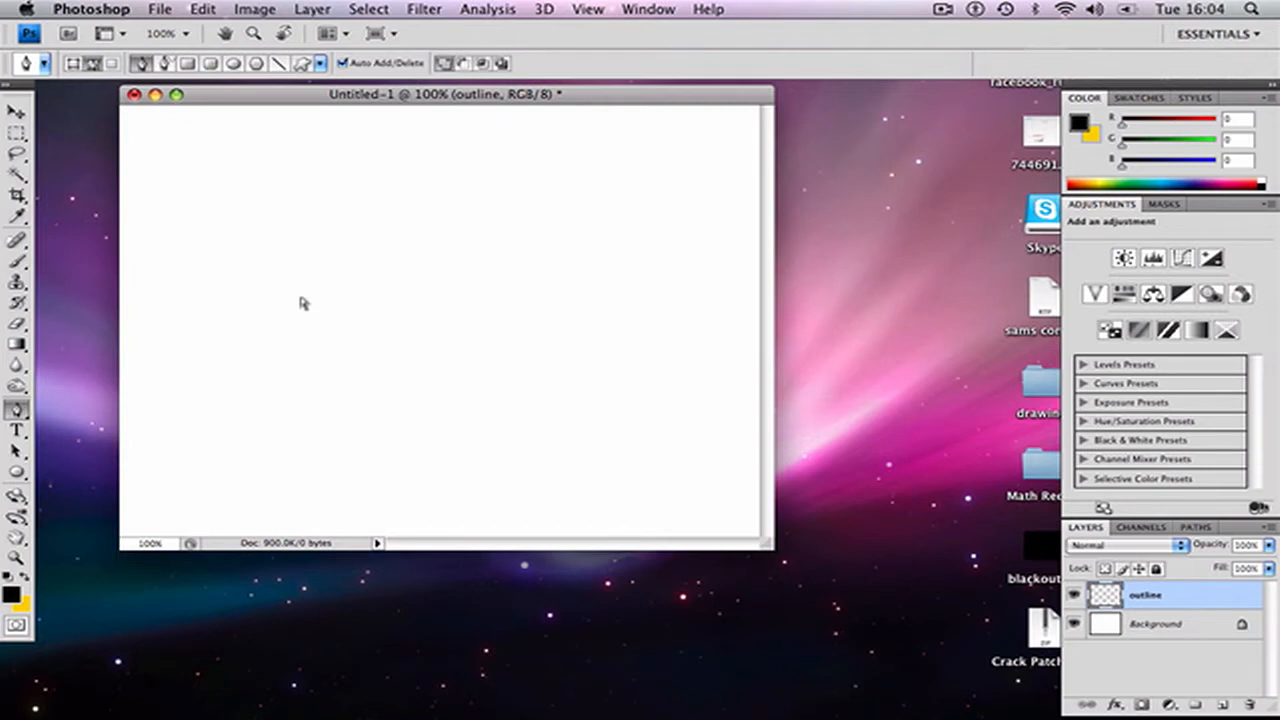
key("super+minus")
key("super+plus")
key("super+plus")
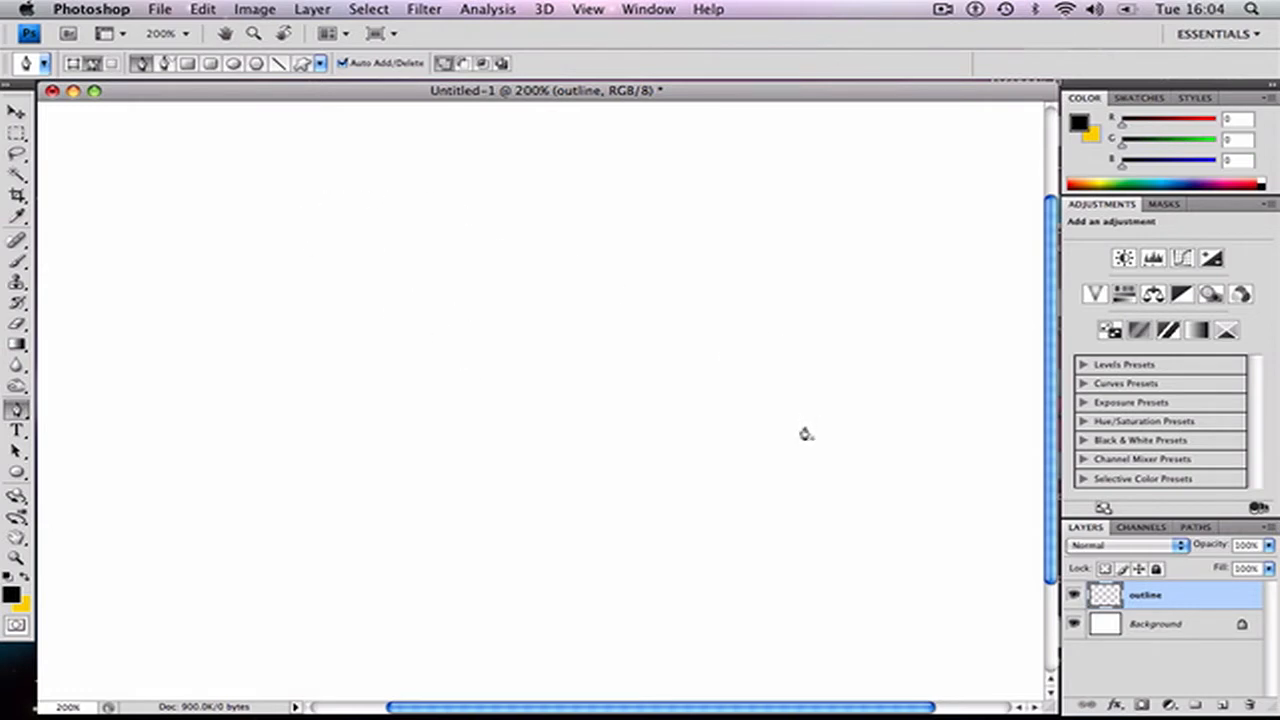
left_click(714, 413)
key("super+z")
left_click(242, 405)
left_click(719, 412)
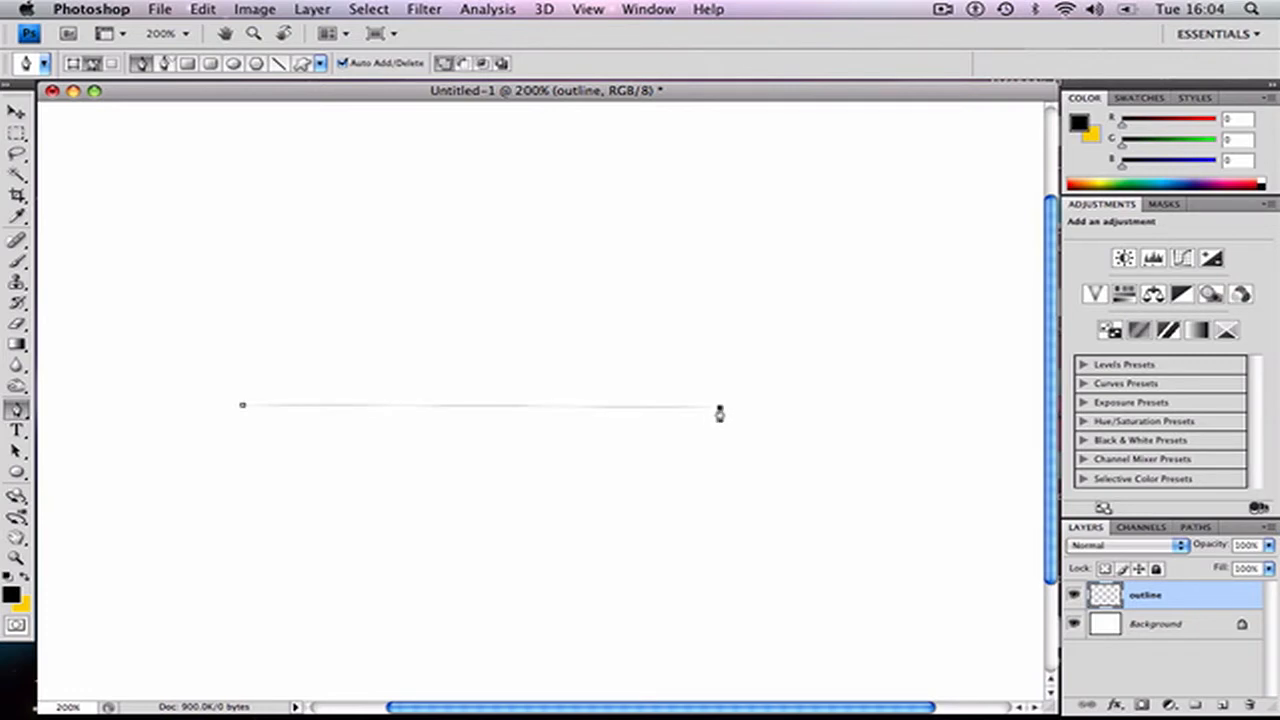
left_click_drag(719, 412, 944, 510)
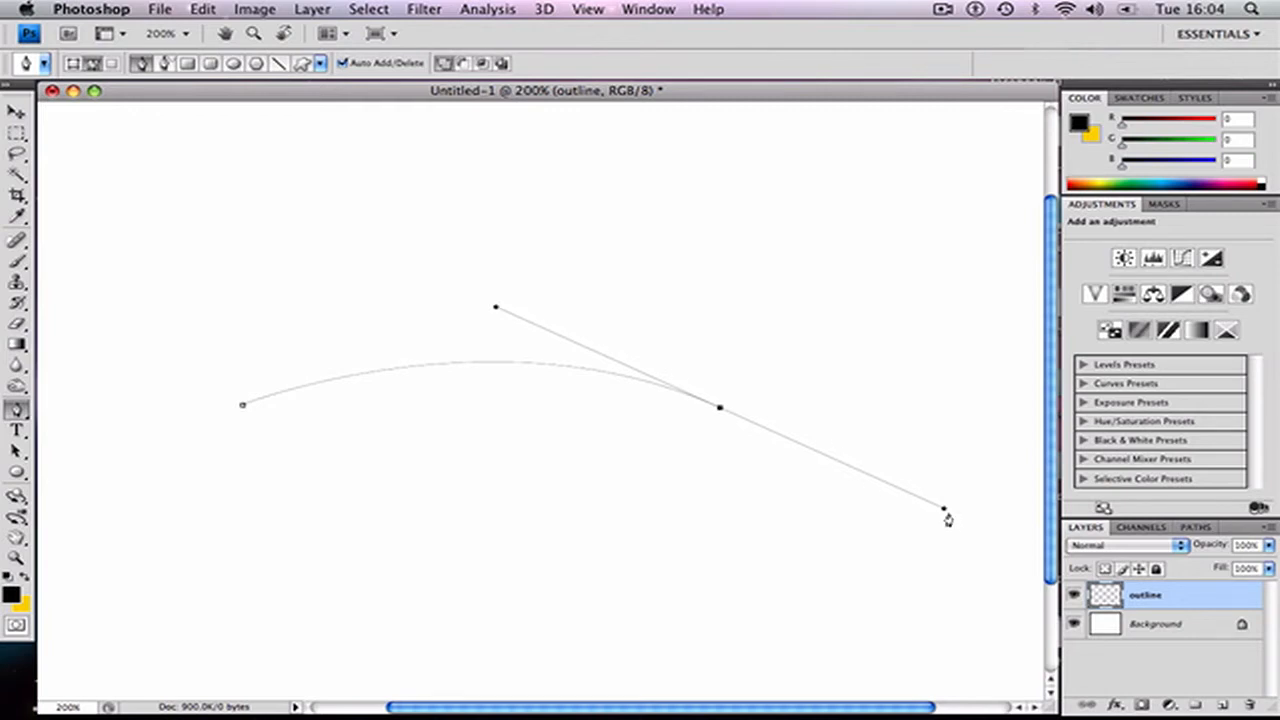
- Try closing the path at its starting anchor with the second anchor's outgoing handle still in place, and undo it
left_click_drag(943, 512, 904, 613)
key("super+z")
left_click(720, 413, "alt")
key("super+z")
left_click(243, 408)
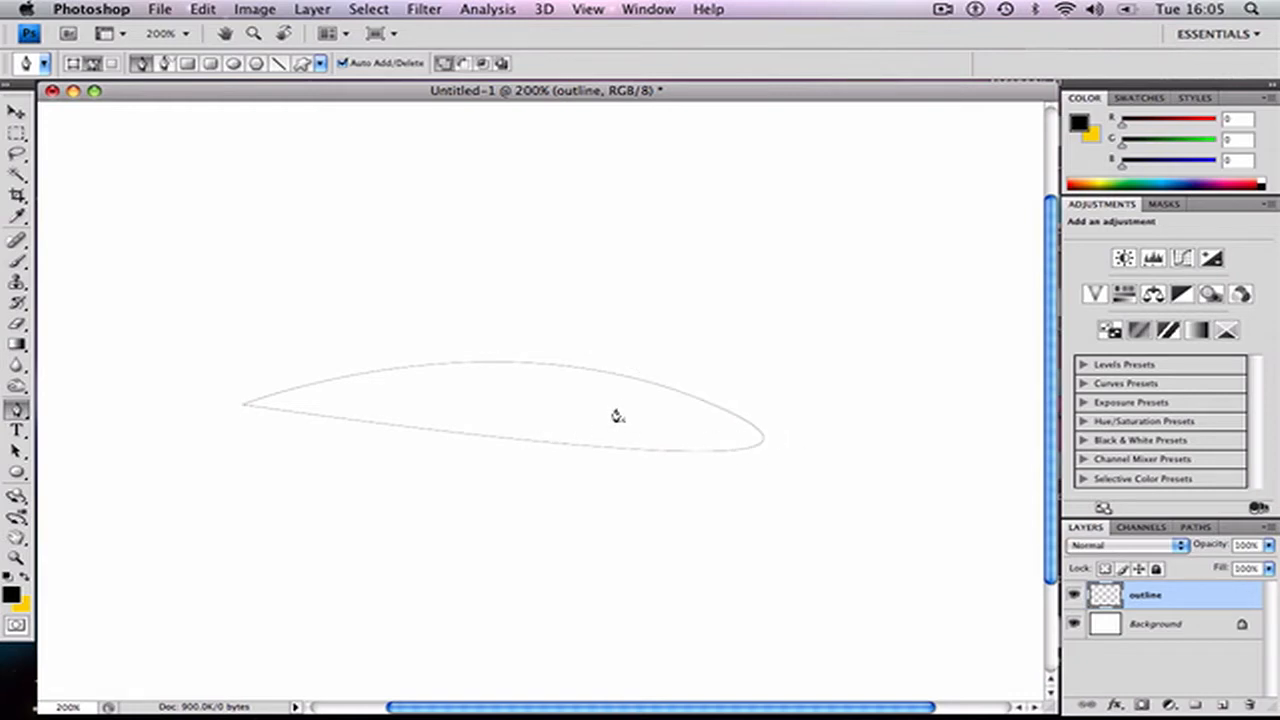
key("super+z")
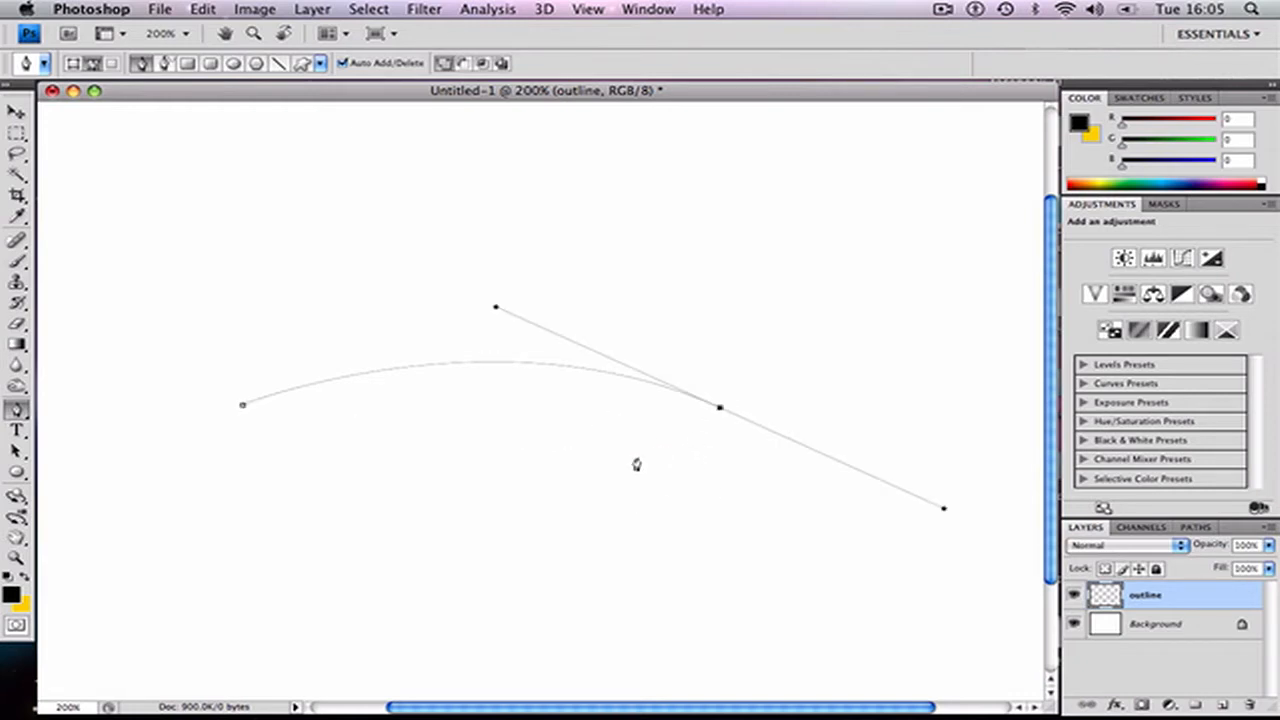
- Remove the second anchor's outgoing handle and close the path at the starting anchor with a downward-bowing curve, forming a lens shape
left_click(720, 409, "alt")
left_click(242, 408)
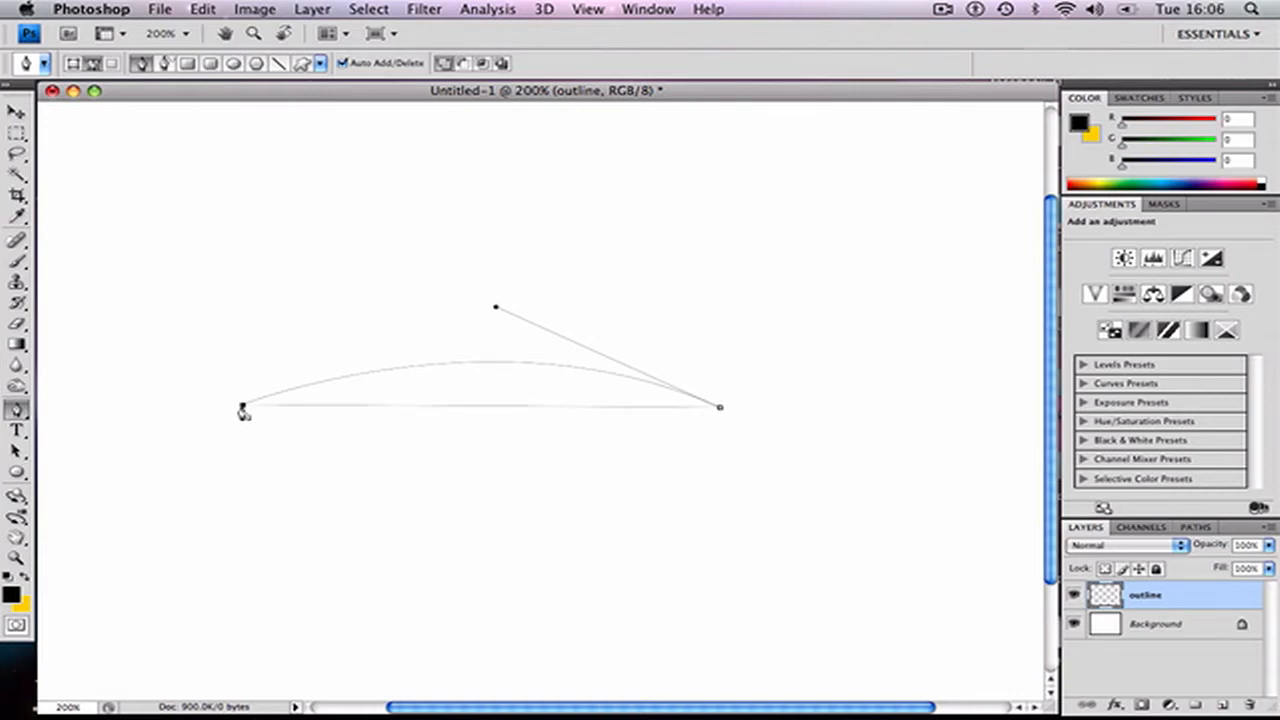
left_click_drag(242, 408, 72, 299)
- Fill the lens-shaped path with black at 100% opacity on the outline layer, and delete the path
right_click(502, 452)
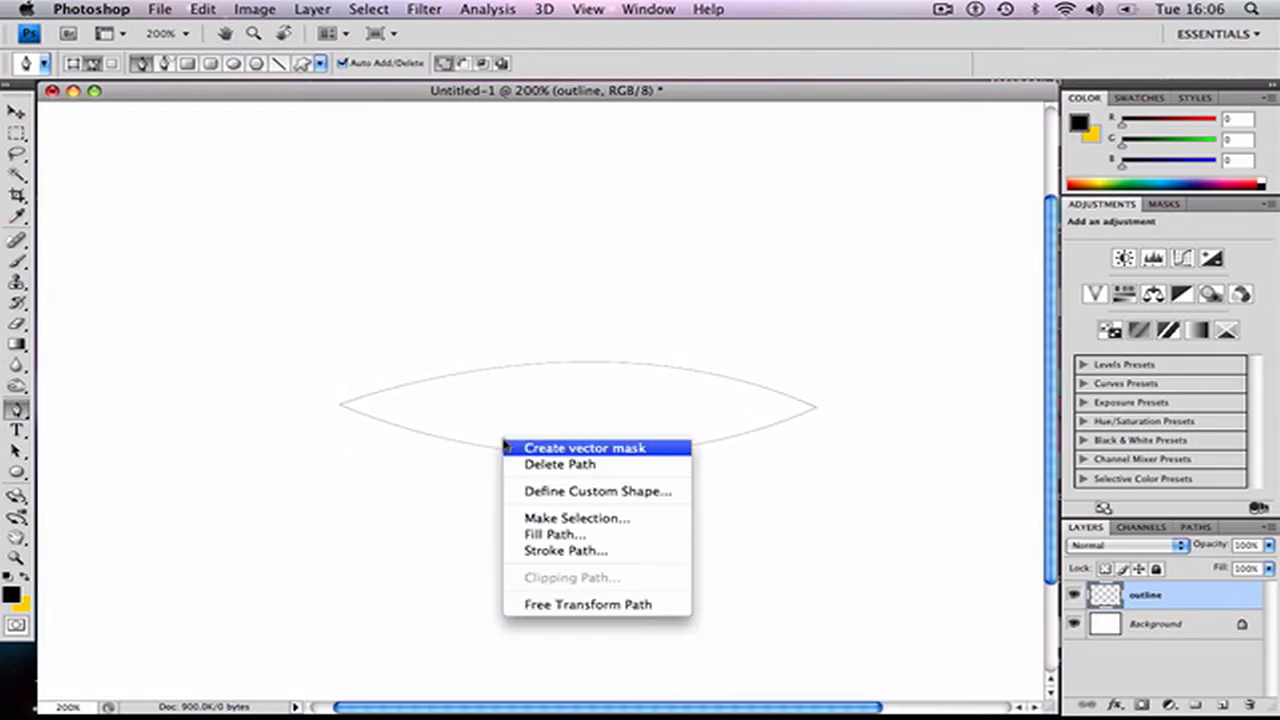
left_click(558, 534)
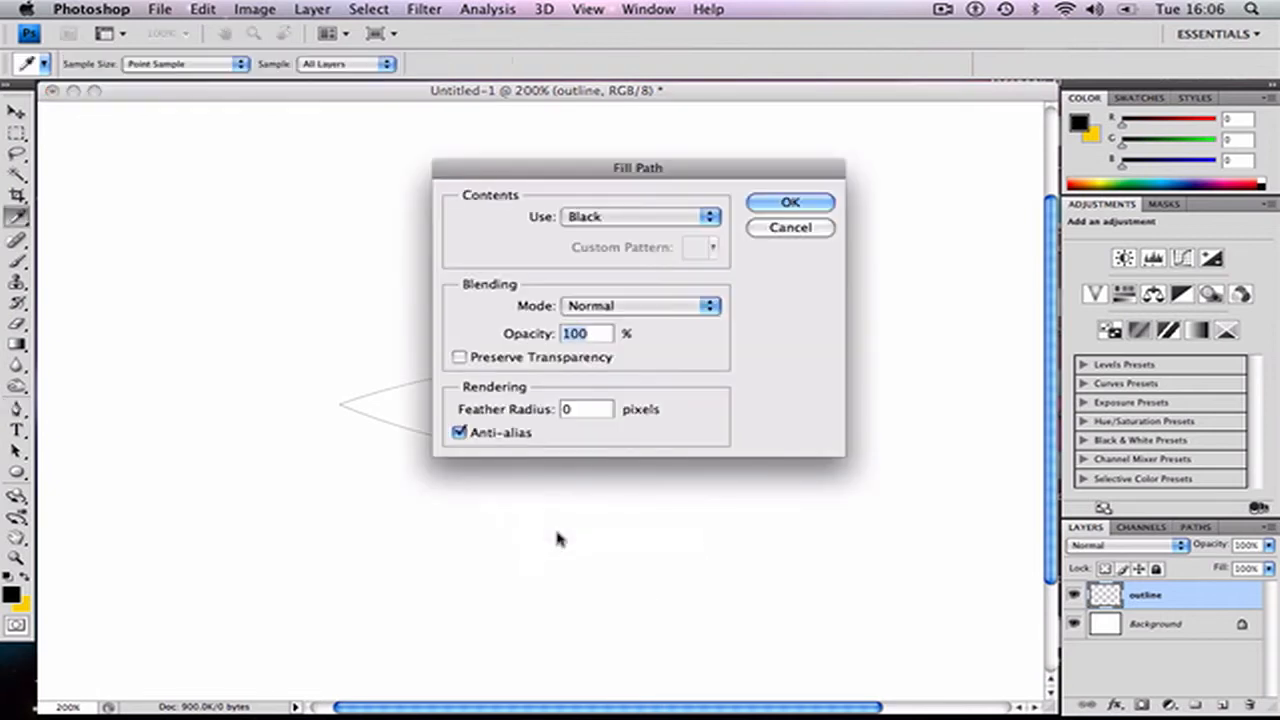
key("Return")
right_click(642, 416)
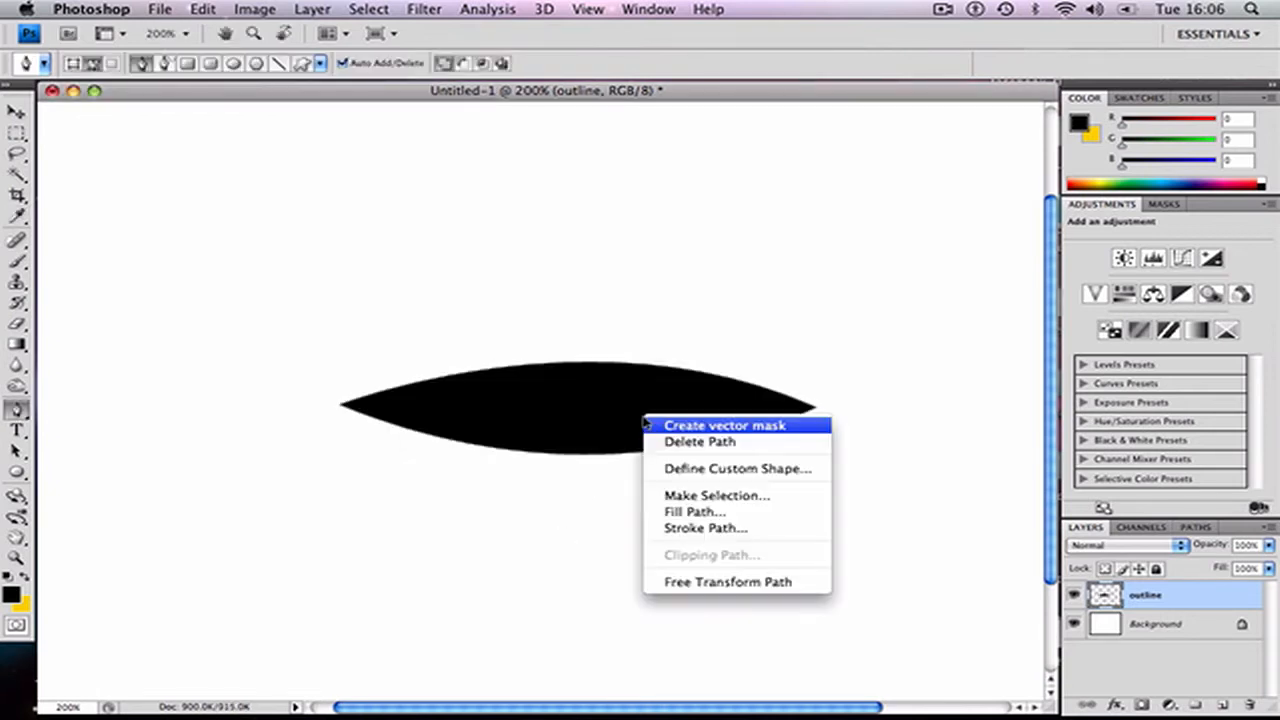
left_click(676, 443)
right_click(671, 448)
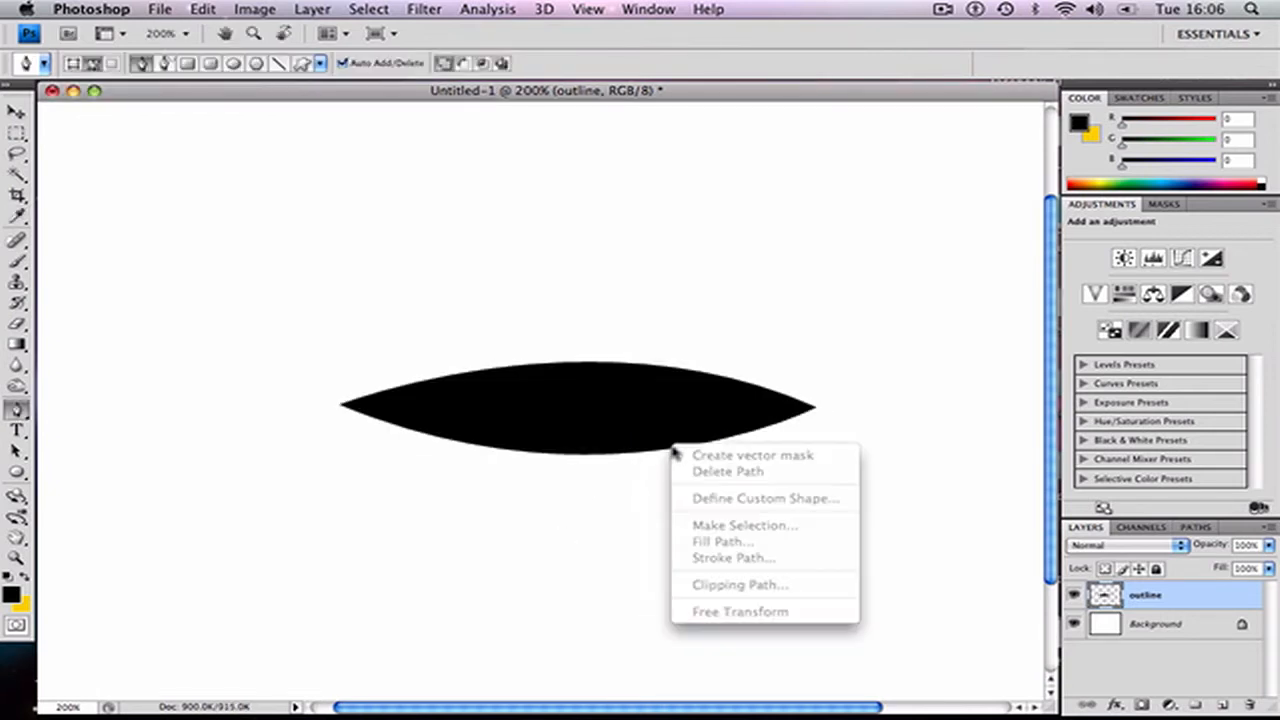
left_click(608, 386)
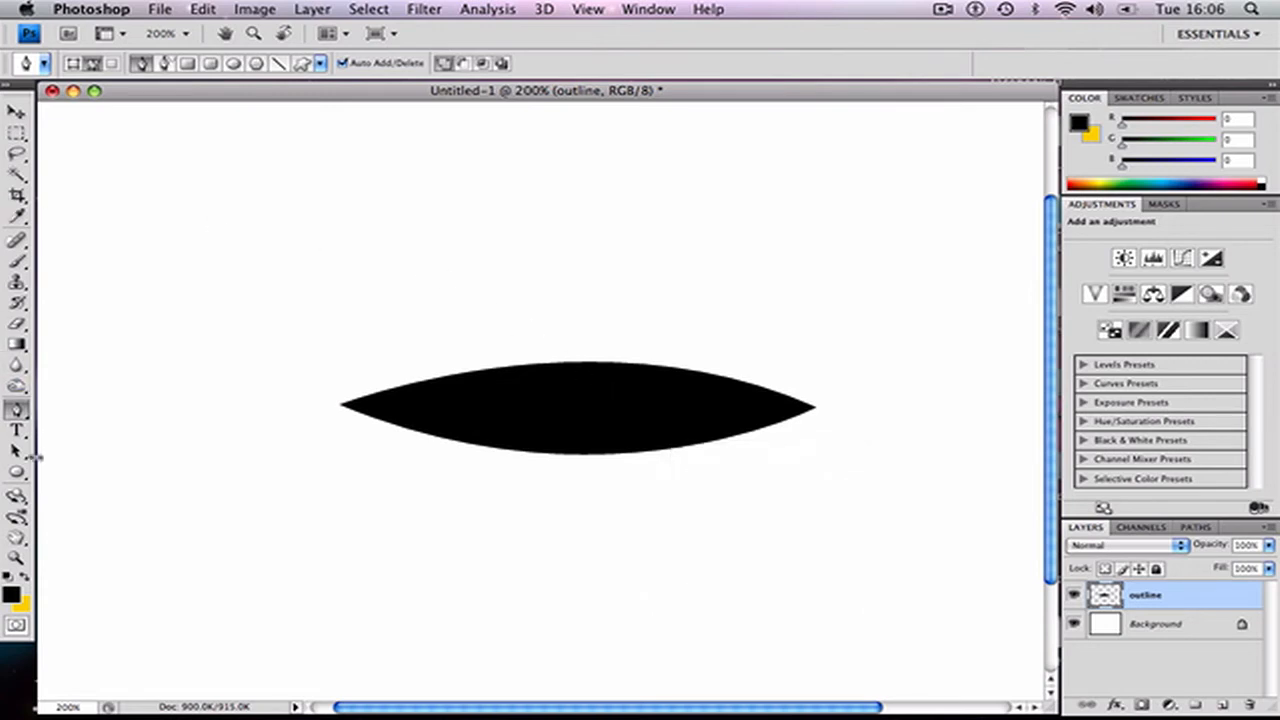
- Erase rough strokes across the left half of the black shape, and close the practice document without saving
left_click(26, 325)
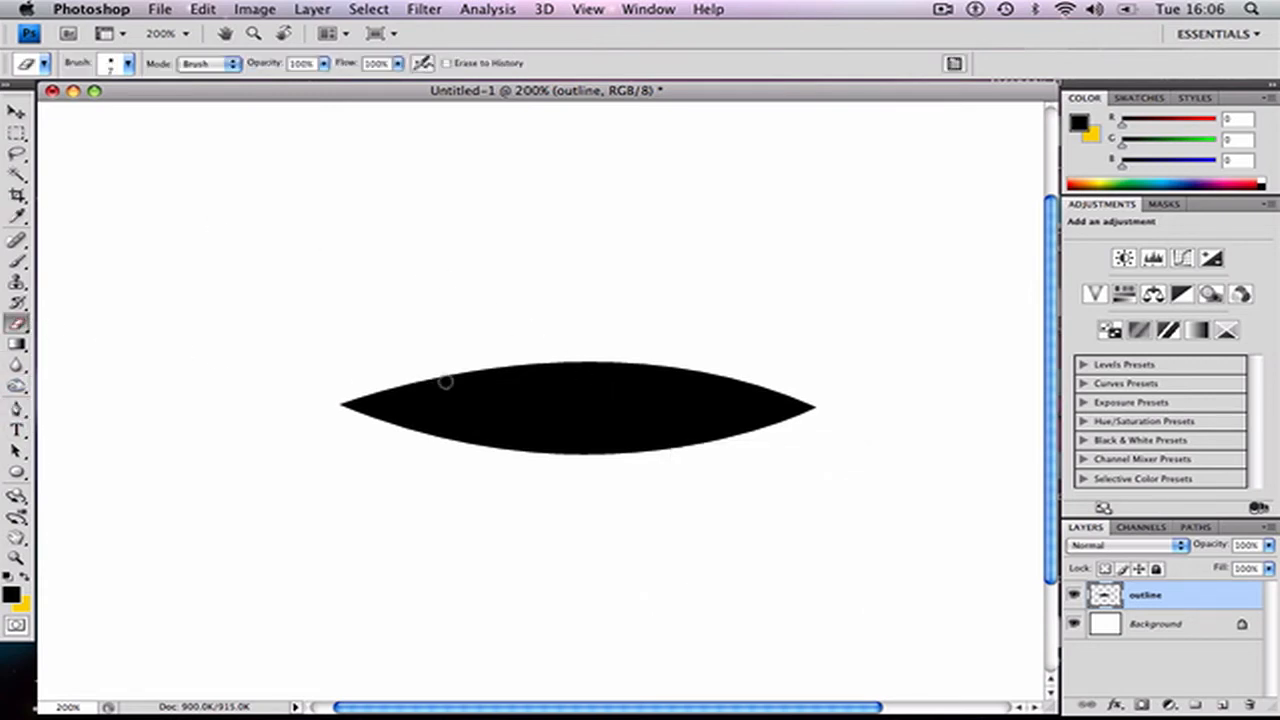
mouse_move(346, 420)
left_mouse_down()
mouse_move(397, 378)
mouse_move(387, 367)
mouse_move(474, 383)
mouse_move(341, 392)
mouse_move(499, 378)
mouse_move(511, 395)
mouse_move(581, 398)
mouse_move(416, 375)
mouse_move(432, 403)
mouse_move(449, 407)
mouse_move(369, 333)
mouse_move(477, 398)
mouse_move(446, 378)
mouse_move(390, 412)
left_mouse_up()
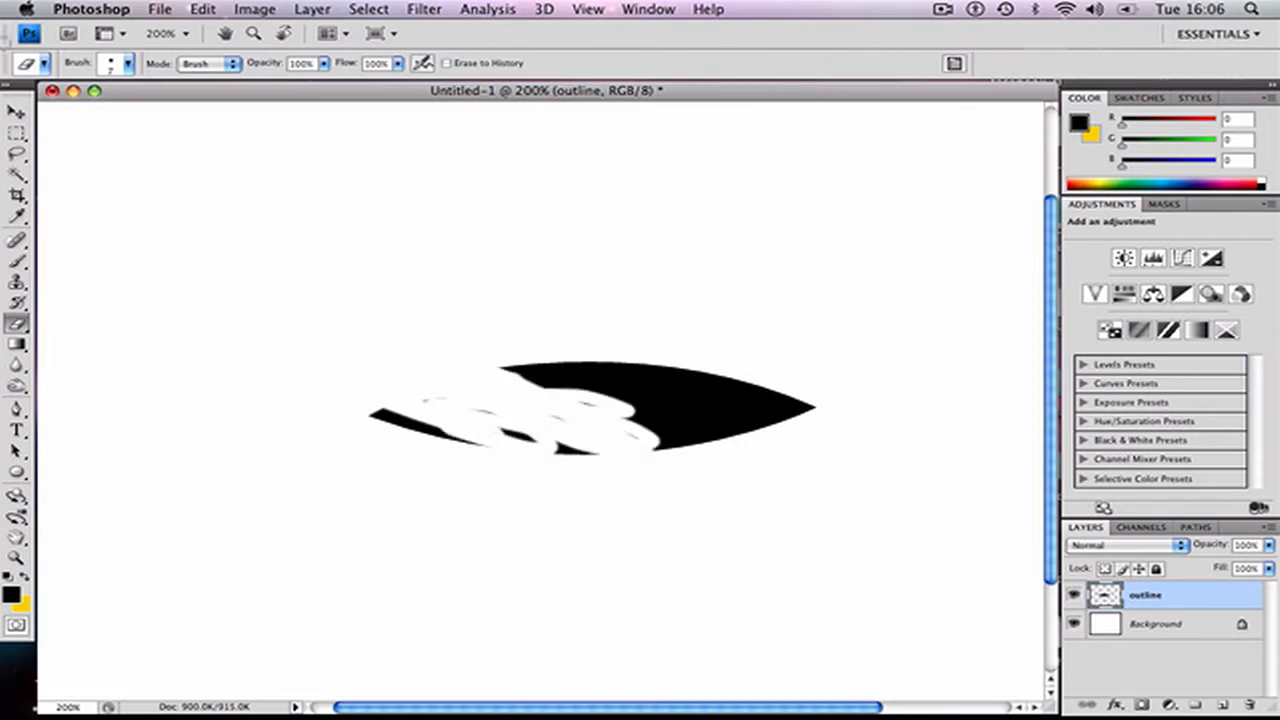
left_click(52, 92)
left_click(522, 228)
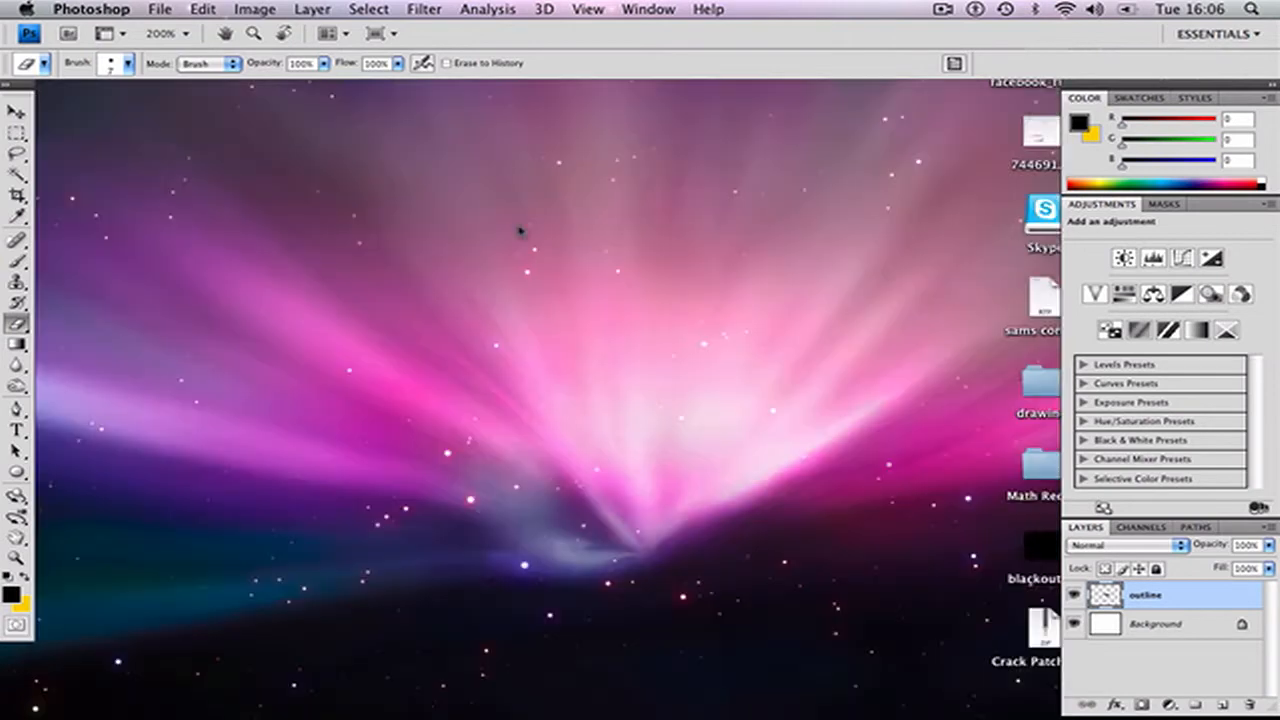
- Open goofey.psd from the Desktop and activate the Pen tool
left_click(160, 9)
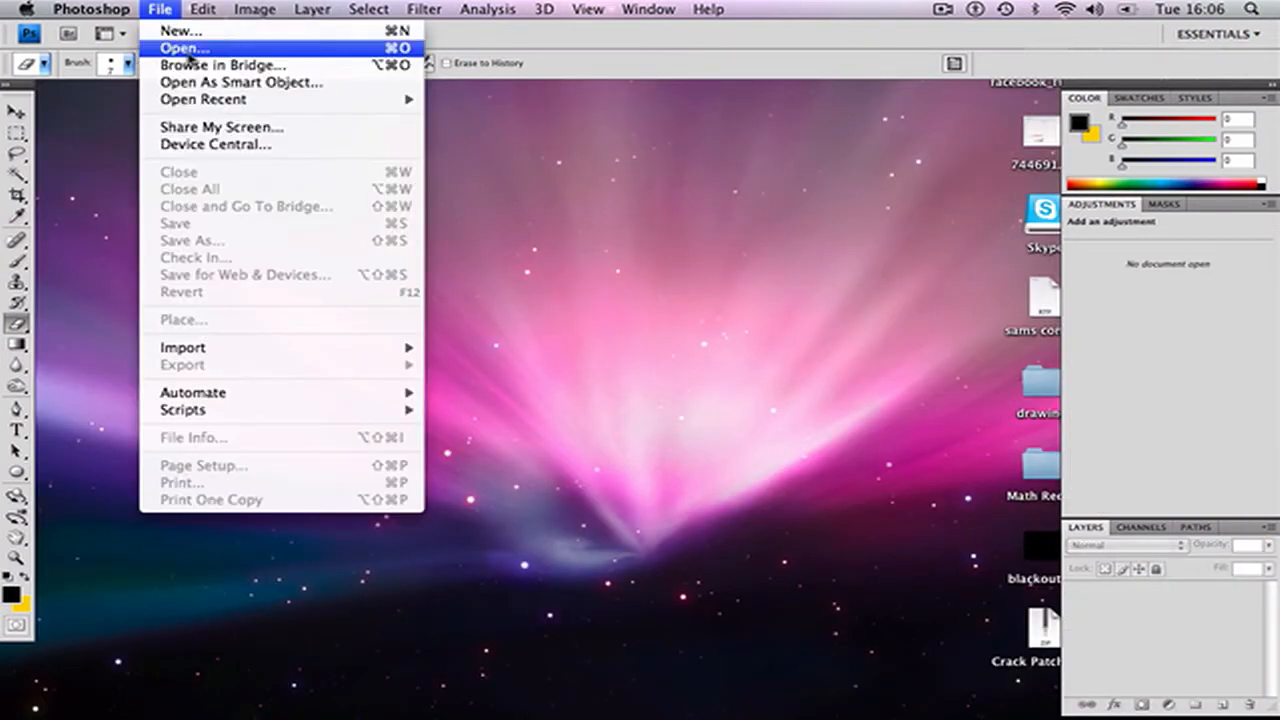
left_click(170, 48)
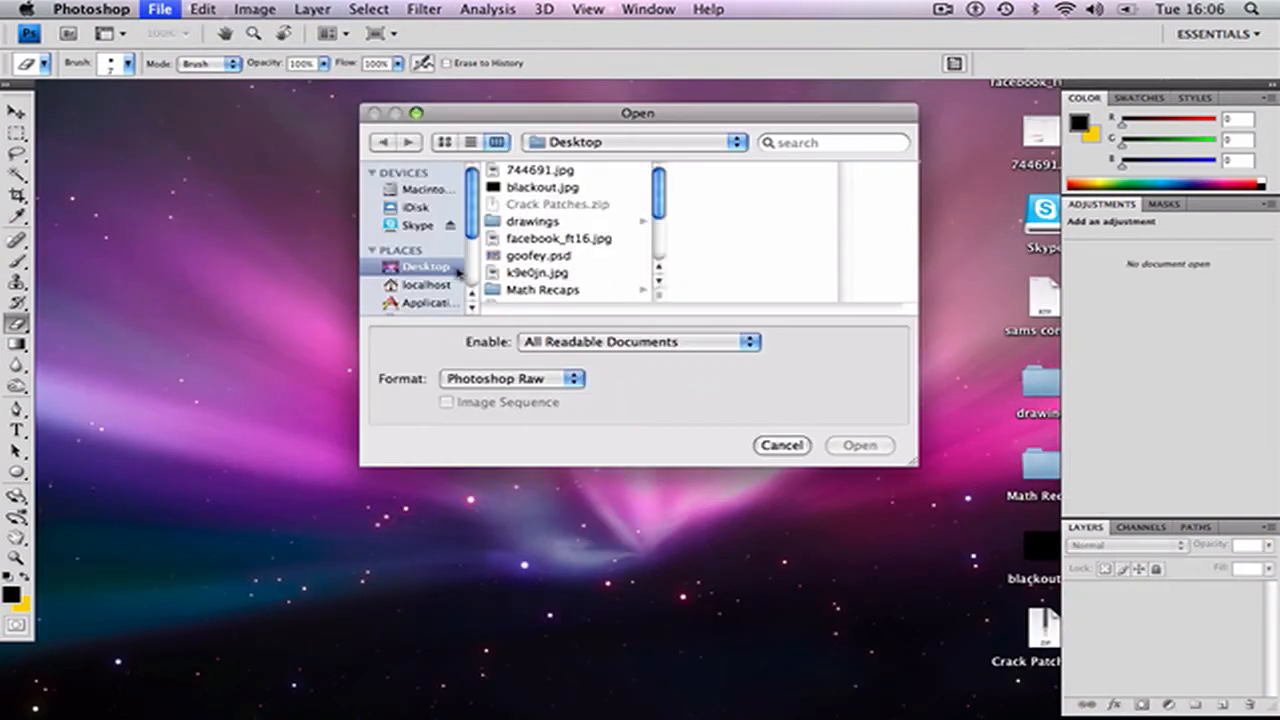
left_click(562, 258)
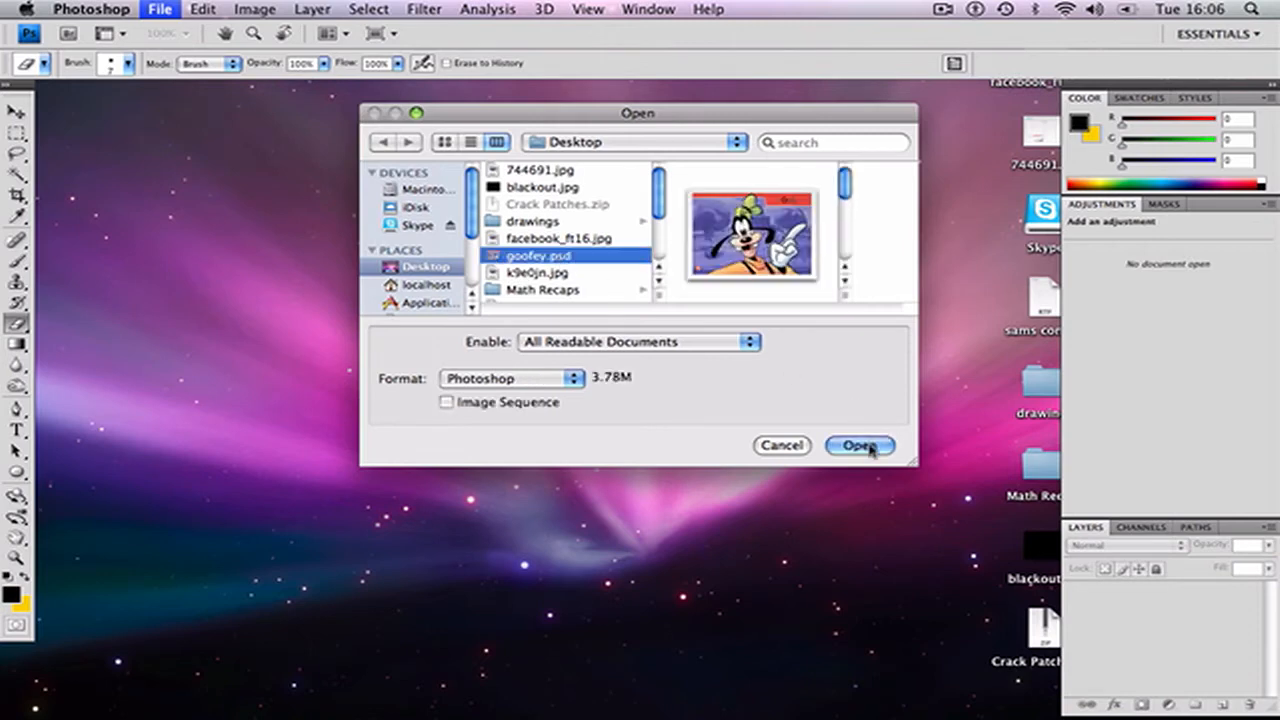
left_click(862, 445)
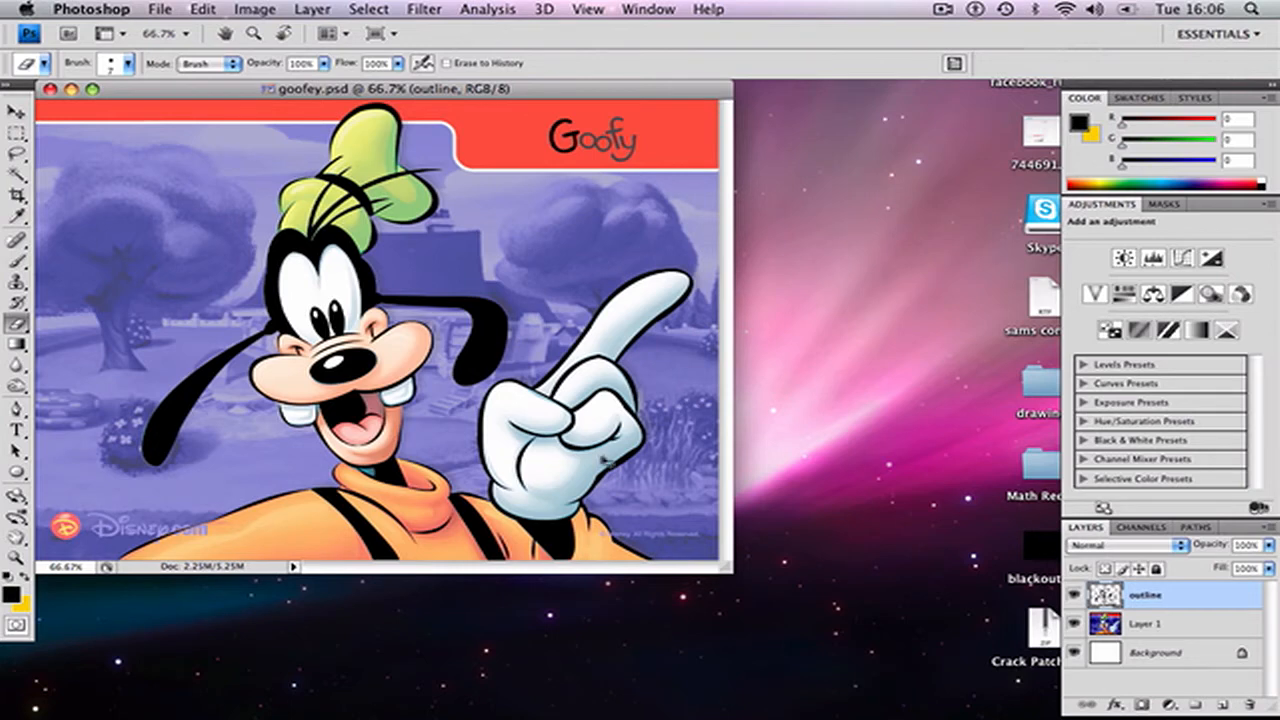
key("super+equal")
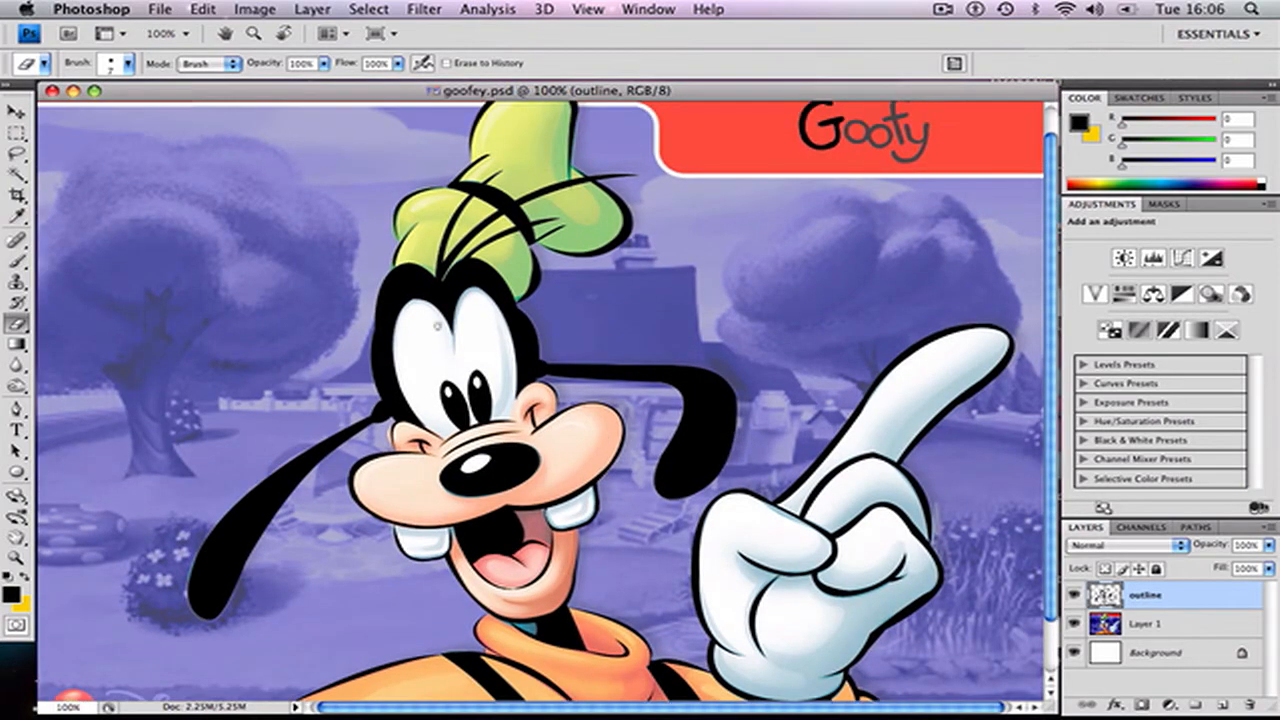
key("super+minus")
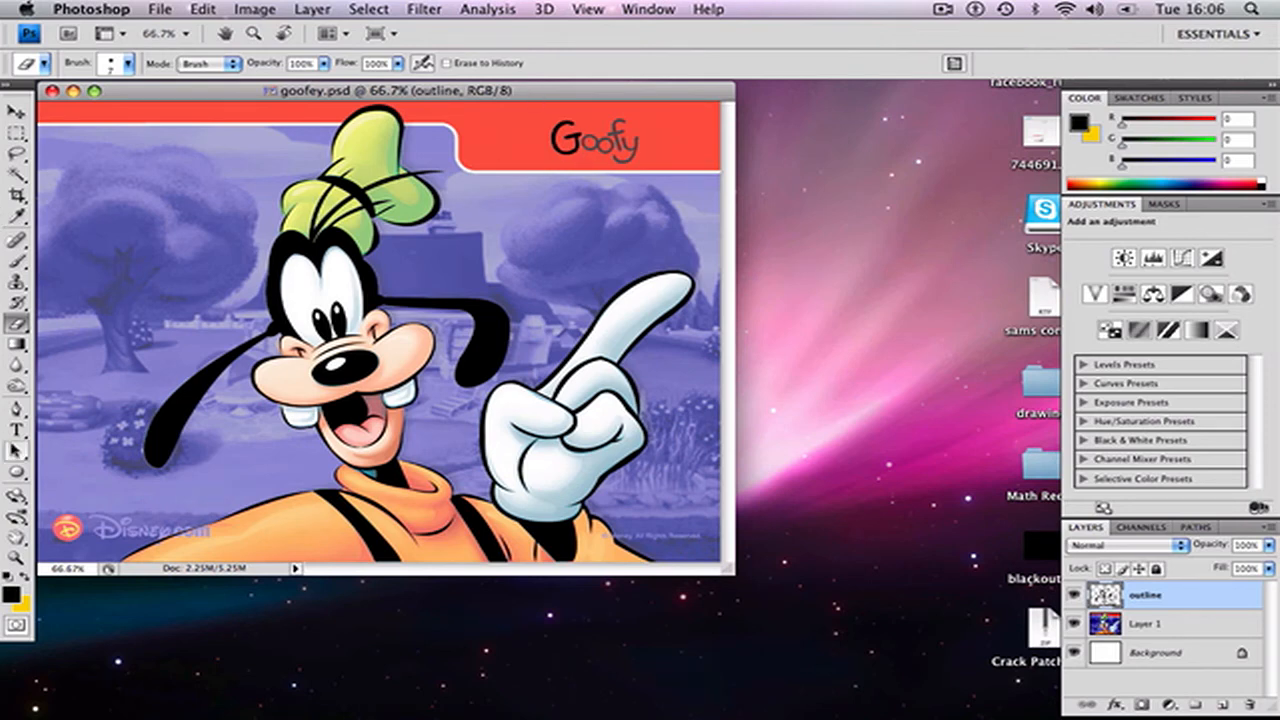
left_click(17, 409)
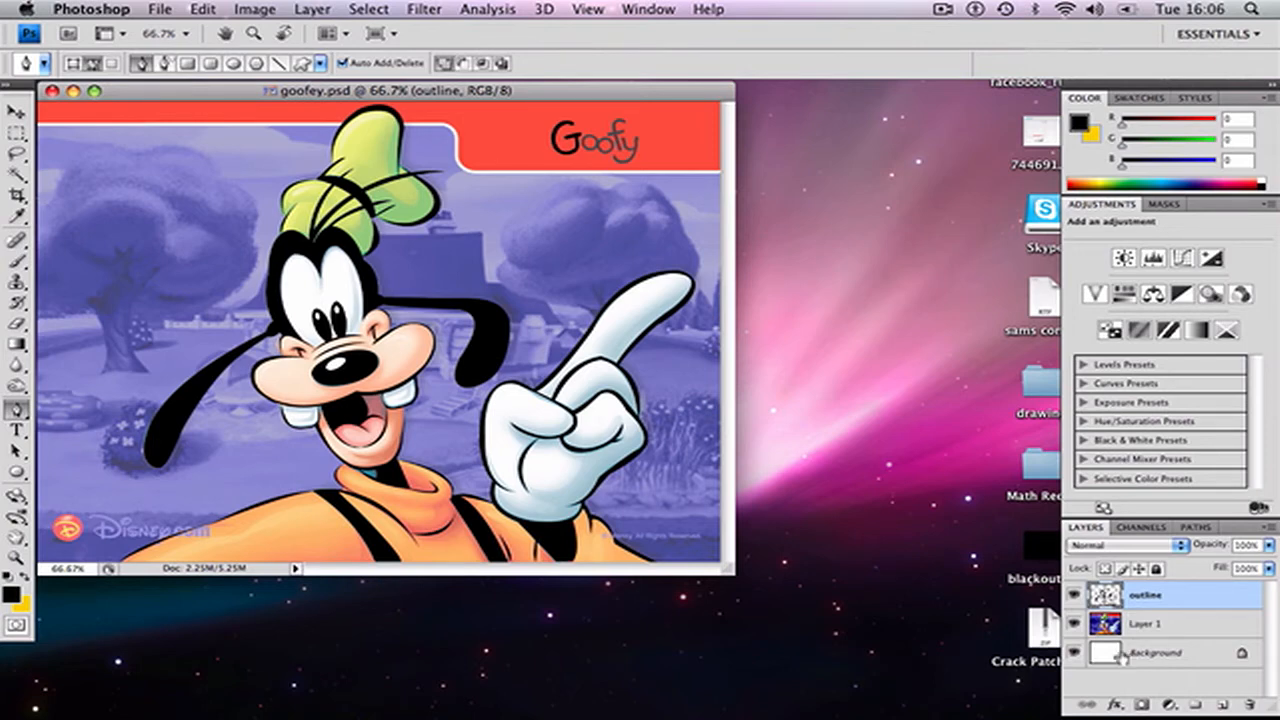
left_click(163, 10)
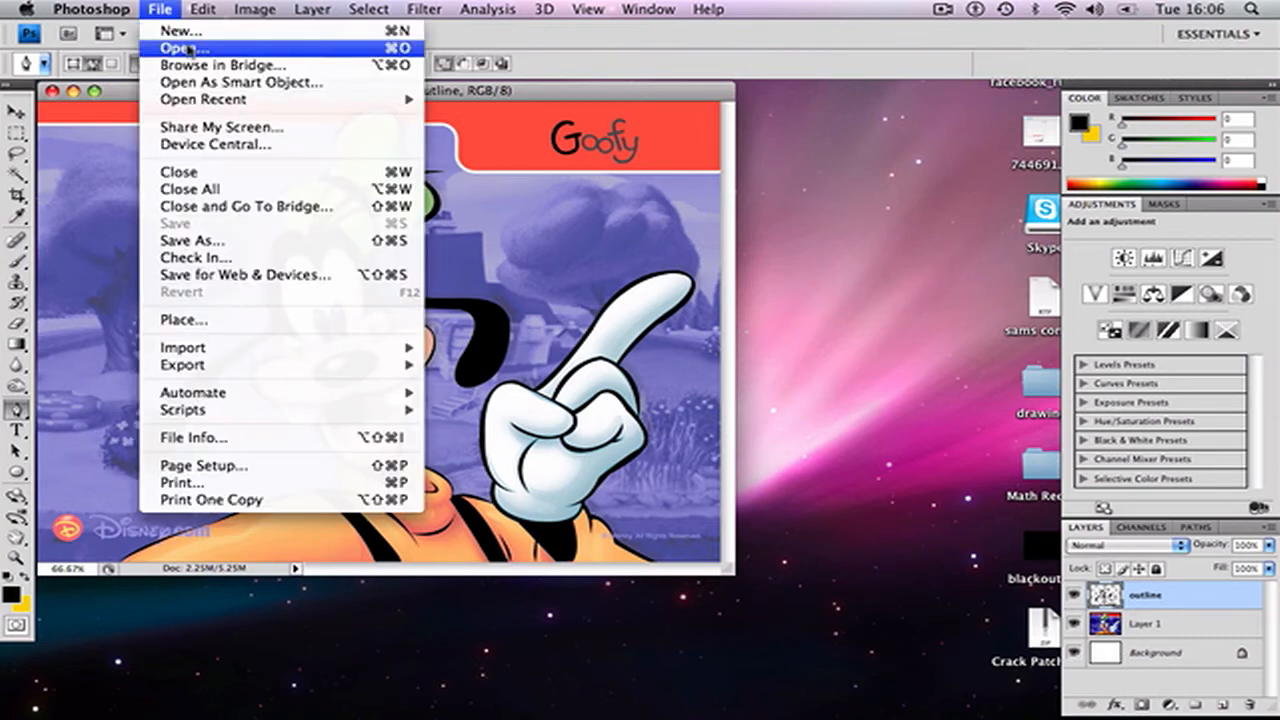
left_click(610, 78)
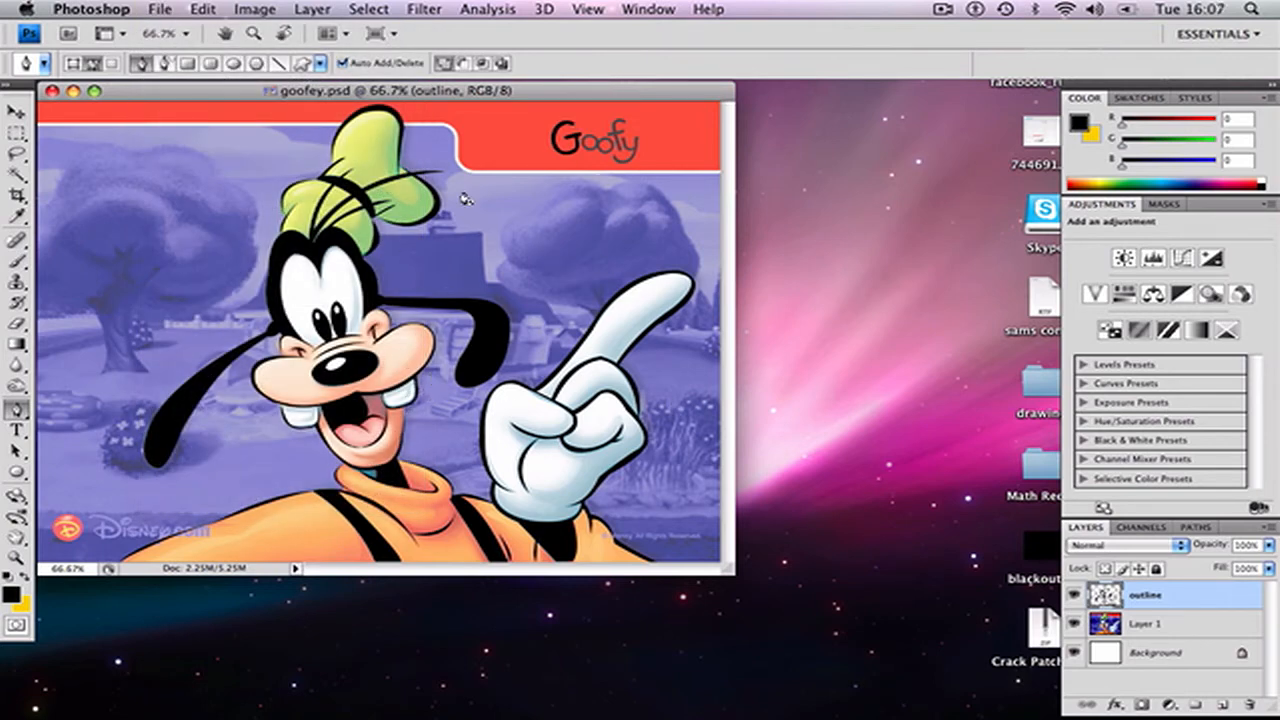
left_click(160, 9)
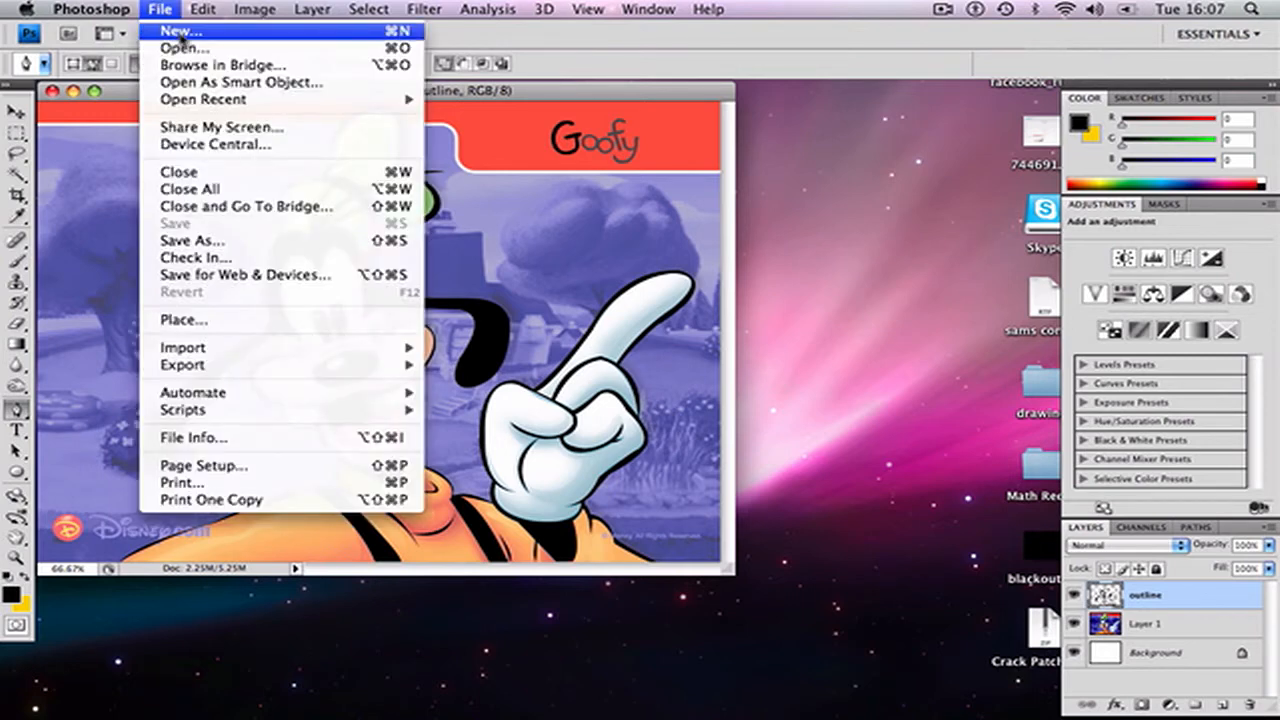
left_click(178, 36)
left_click(528, 175)
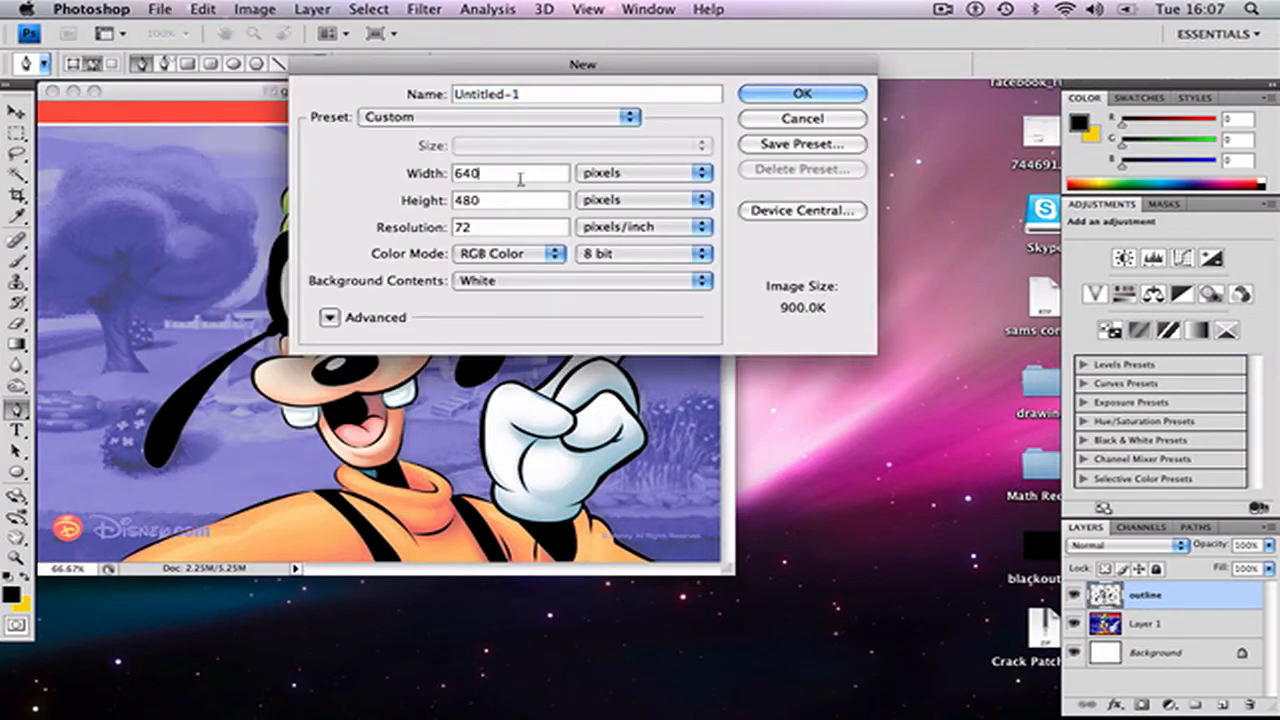
left_click(507, 205)
left_click(748, 121)
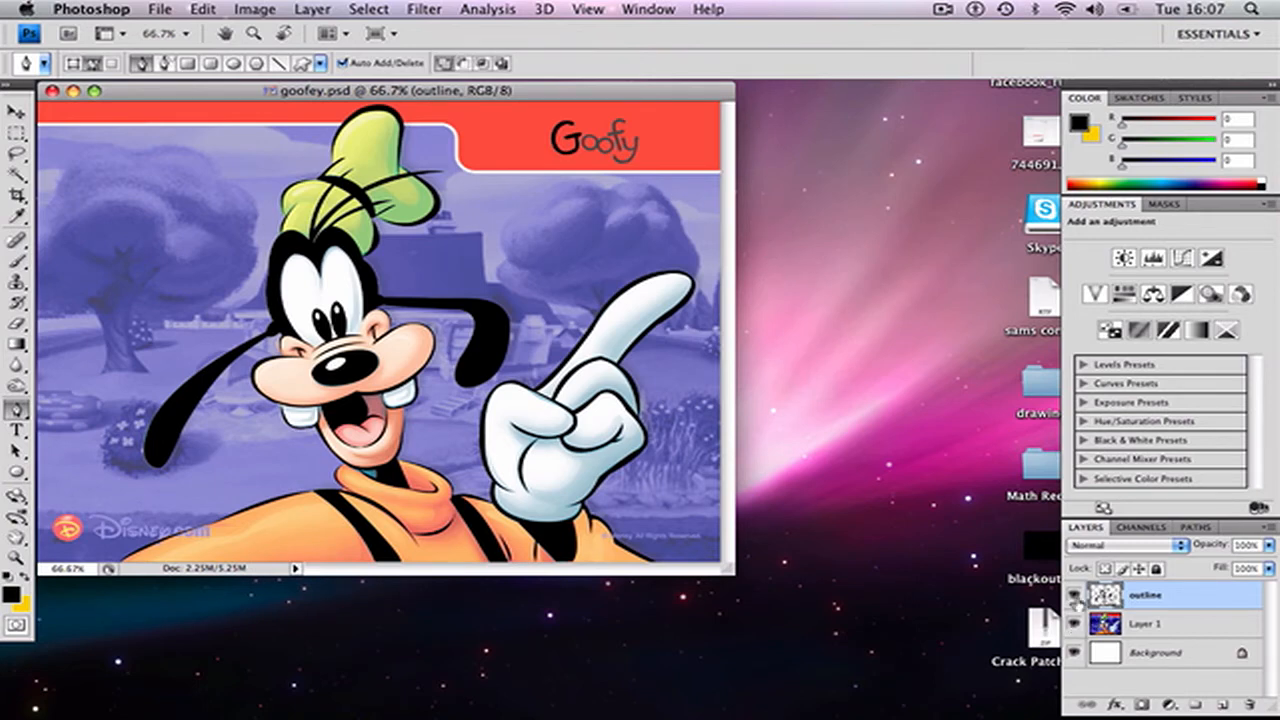
- Toggle the visibility of the outline layer and Layer 1 in turn to compare the inked lines with the source picture
left_click(1075, 596)
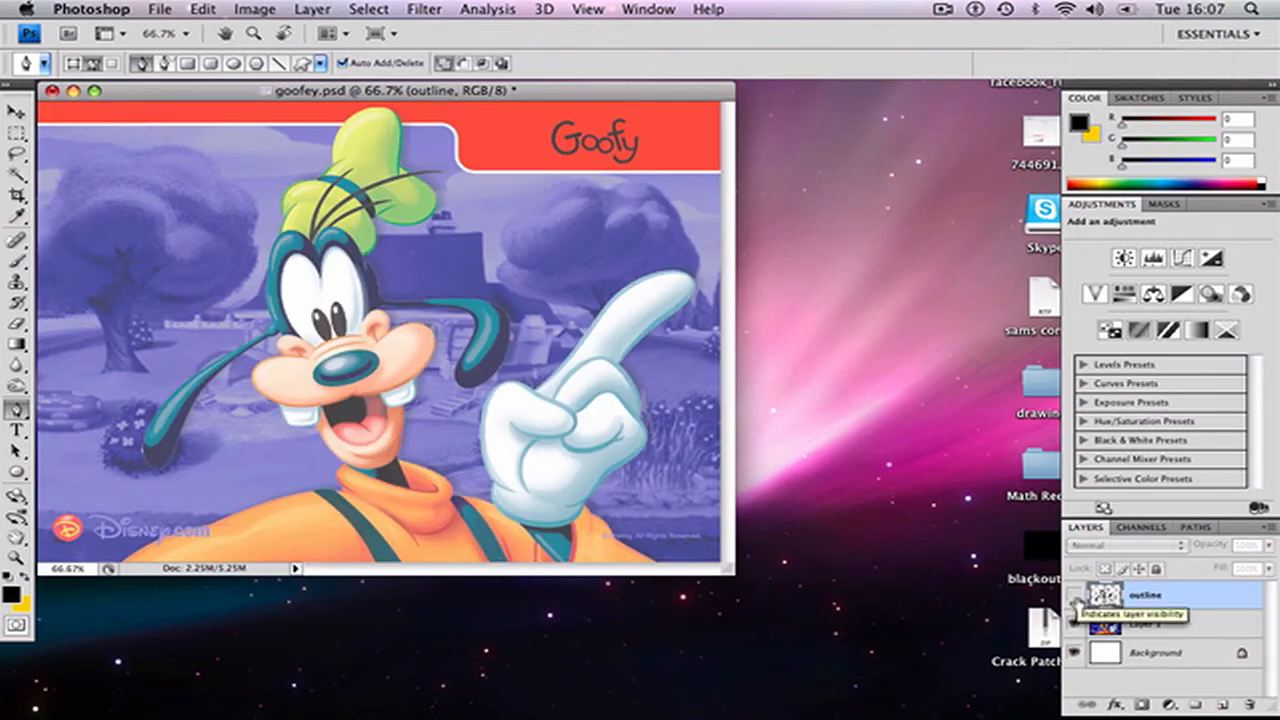
left_click(1075, 596)
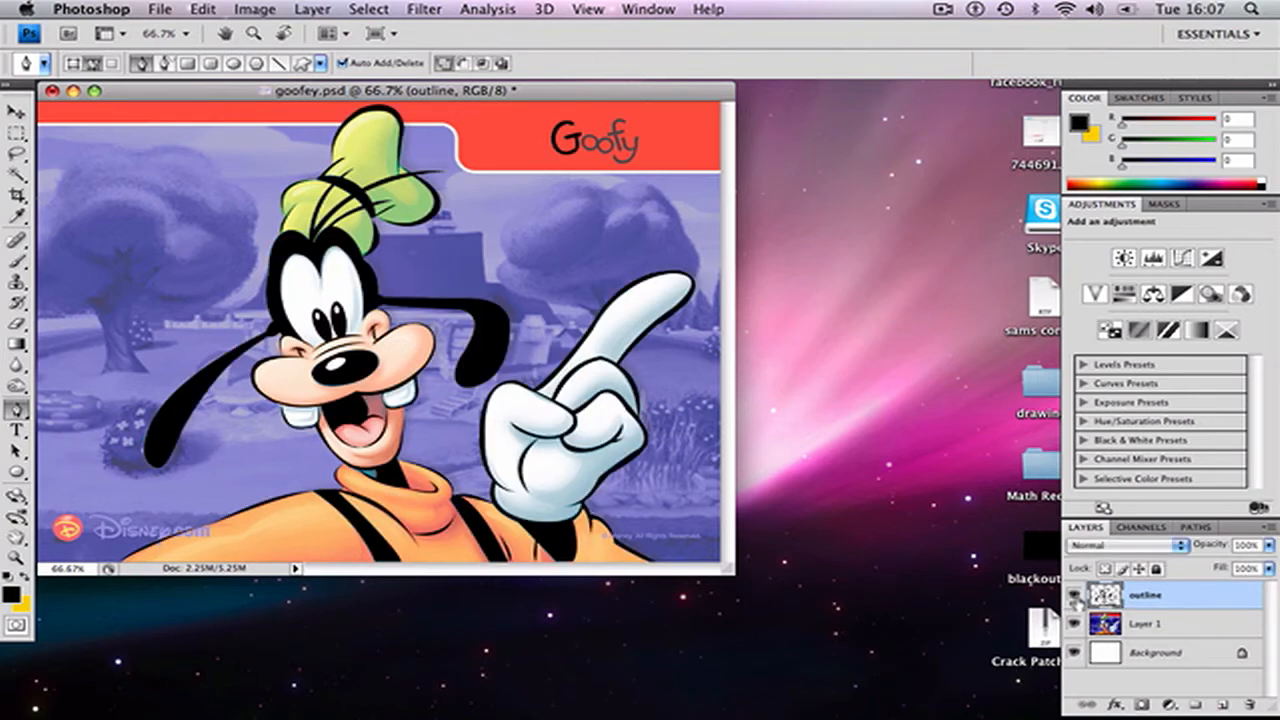
left_click(1075, 625)
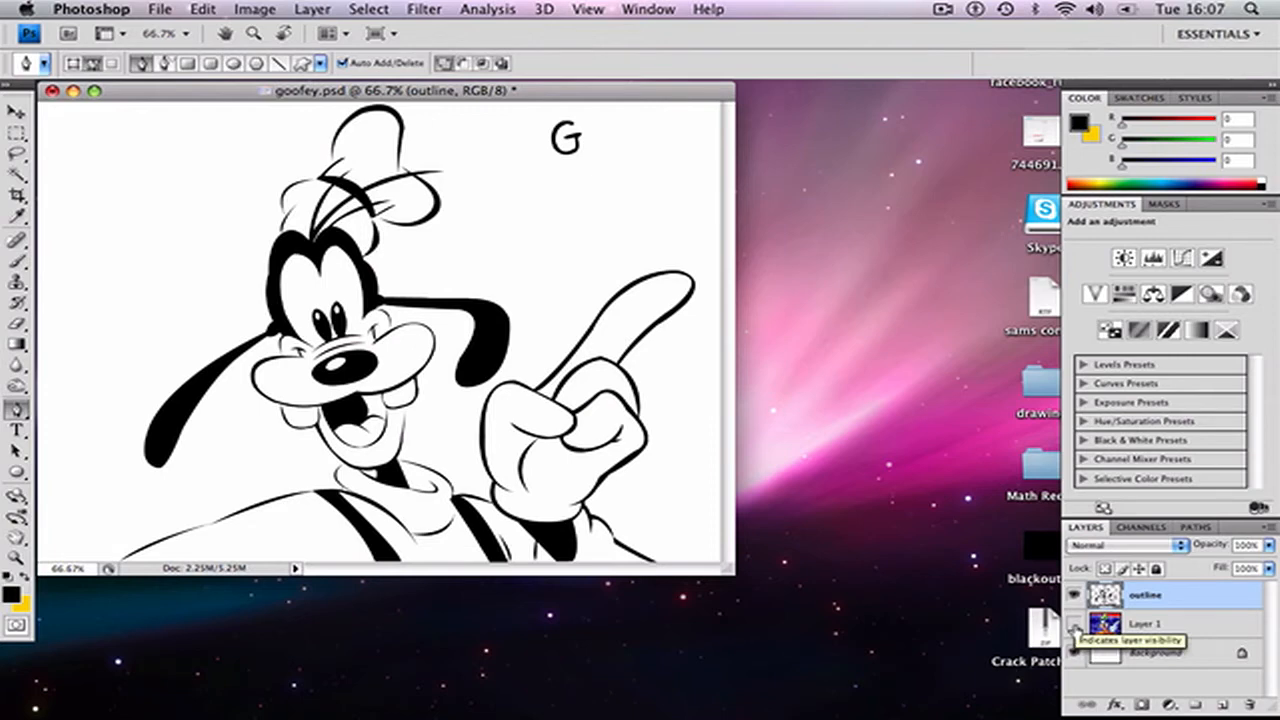
left_click(1075, 626)
left_click(1075, 626)
left_click(1075, 626)
left_click(1075, 626)
left_click(1075, 626)
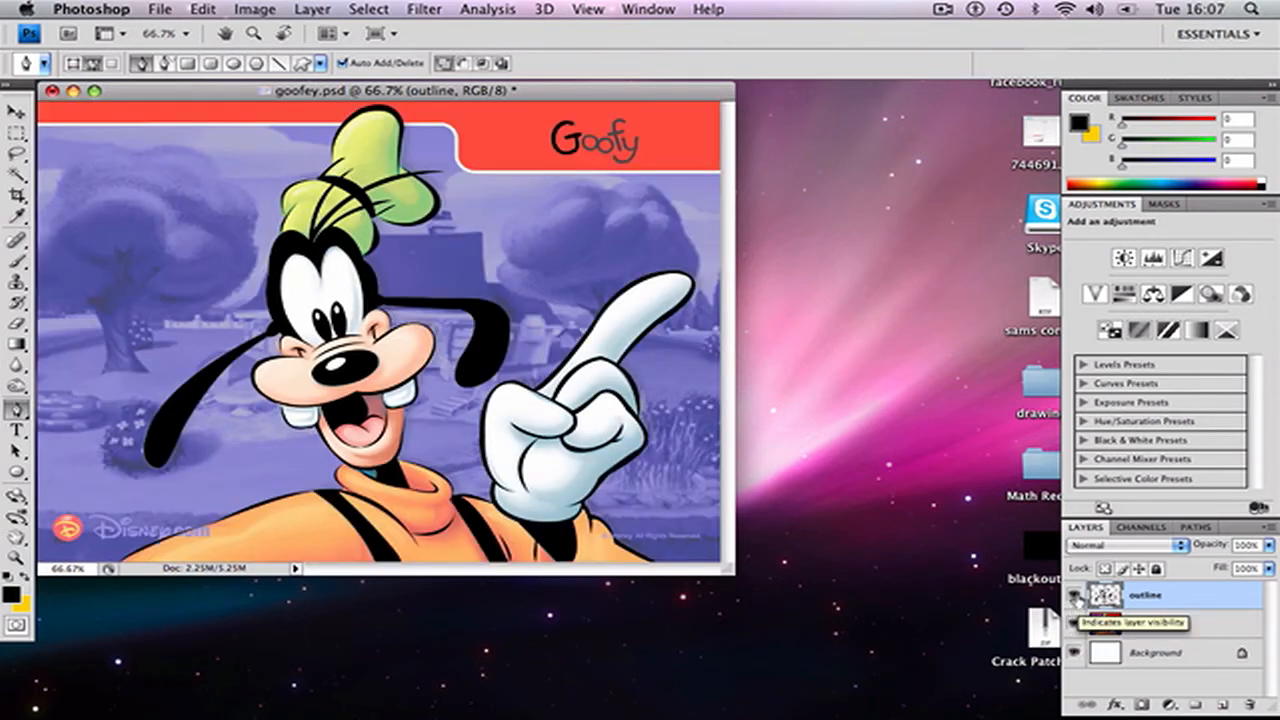
left_click(1075, 597)
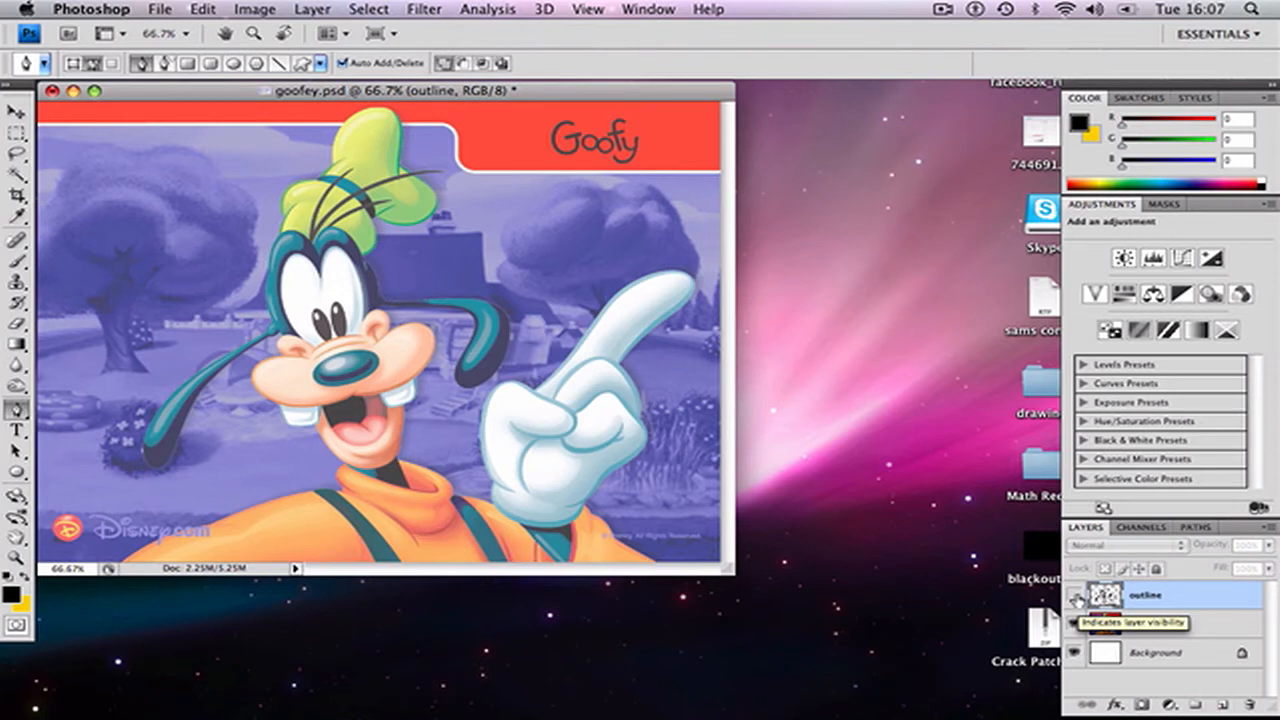
left_click(1075, 597)
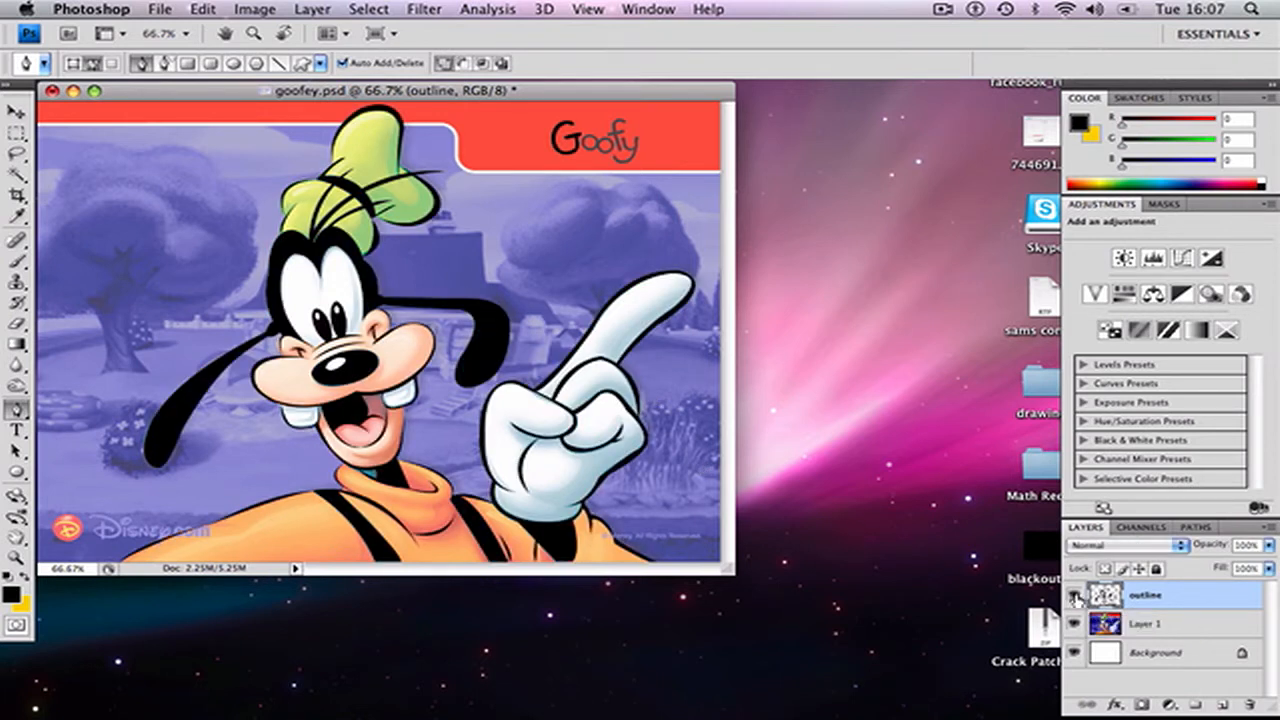
left_click(1075, 597)
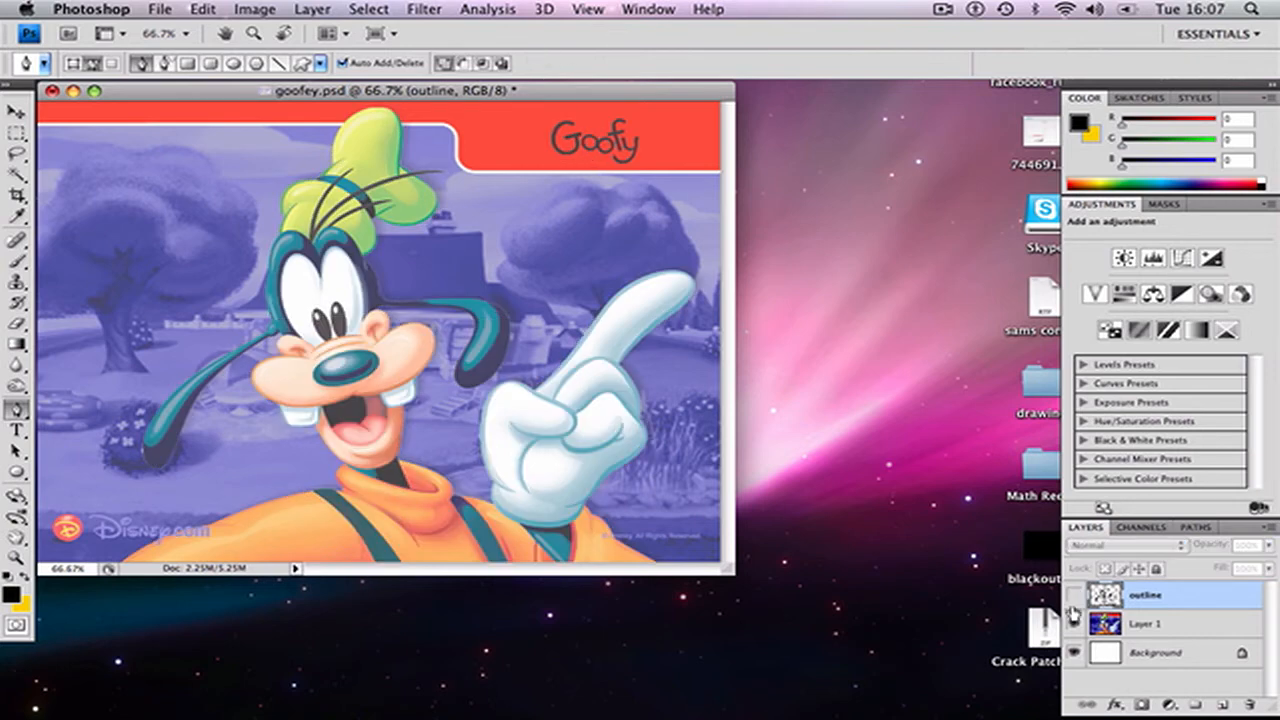
left_click(1075, 597)
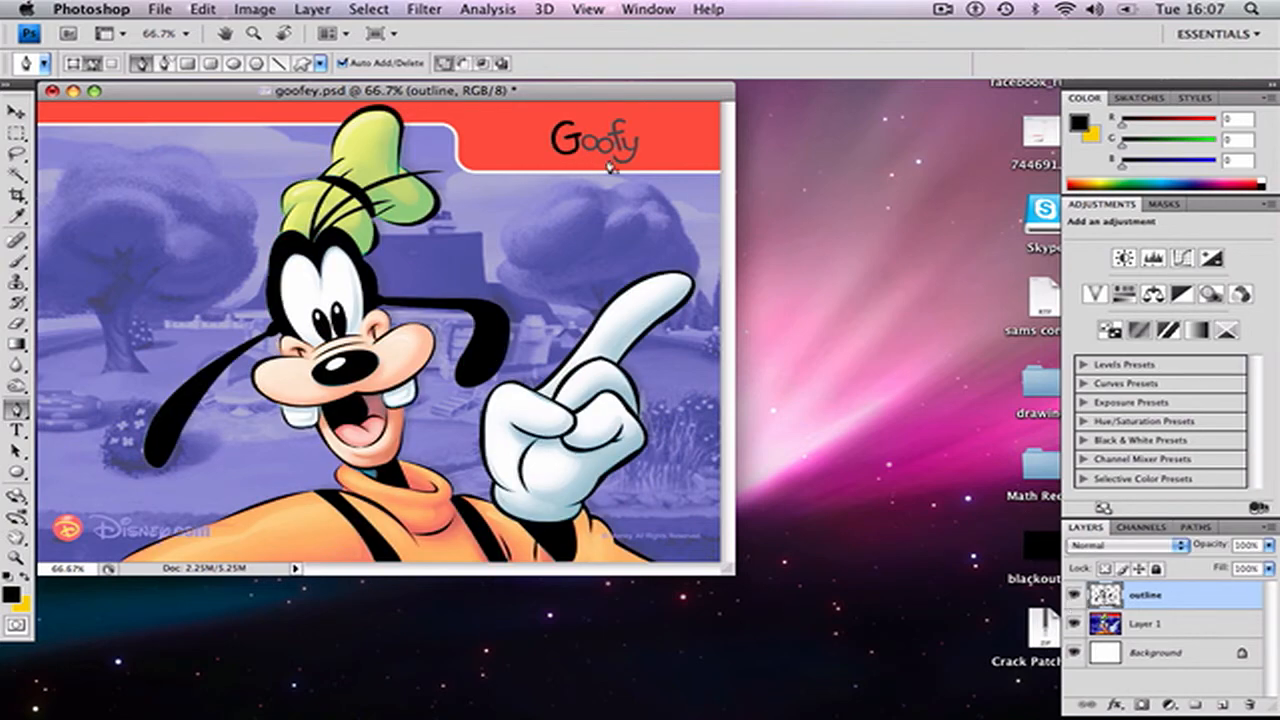
- Trace a closed, curved Pen path along the first "o" of the Goofy lettering in the red banner
key("super+equal")
key("super+equal")
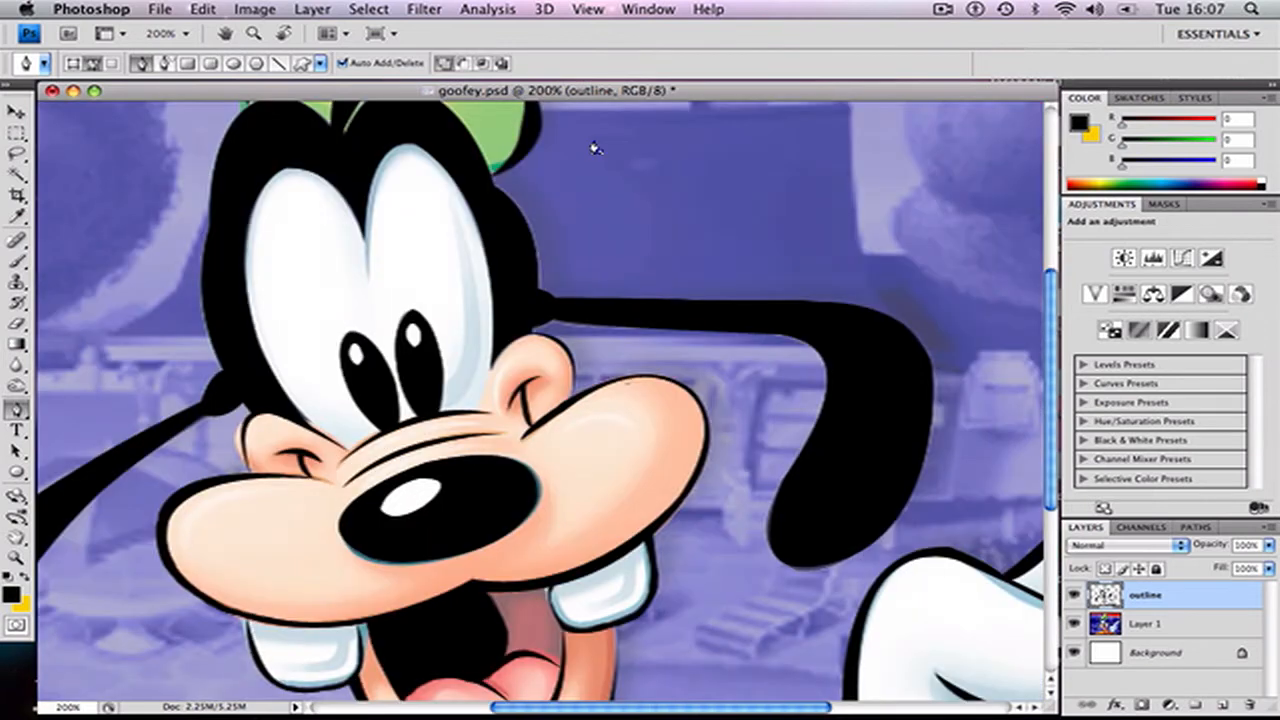
left_click_drag(800, 707, 920, 707)
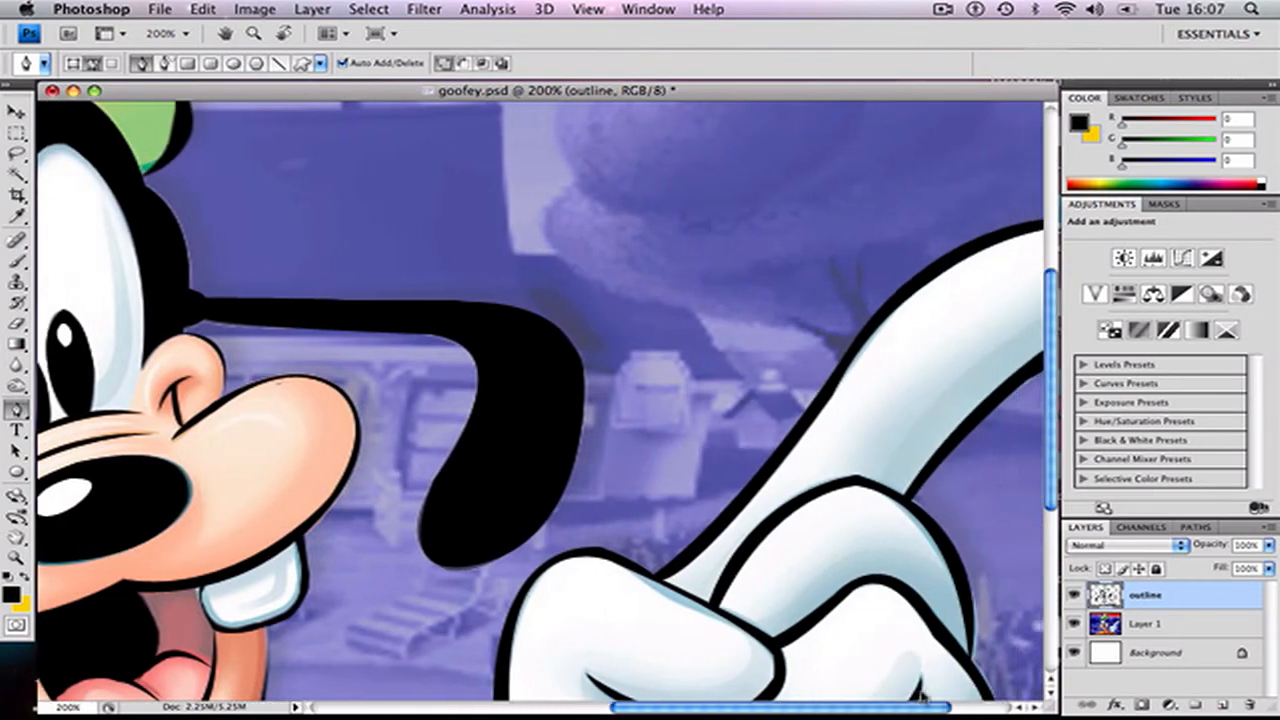
scroll(1050, 437, "up", 2)
left_click_drag(1050, 437, 1040, 306)
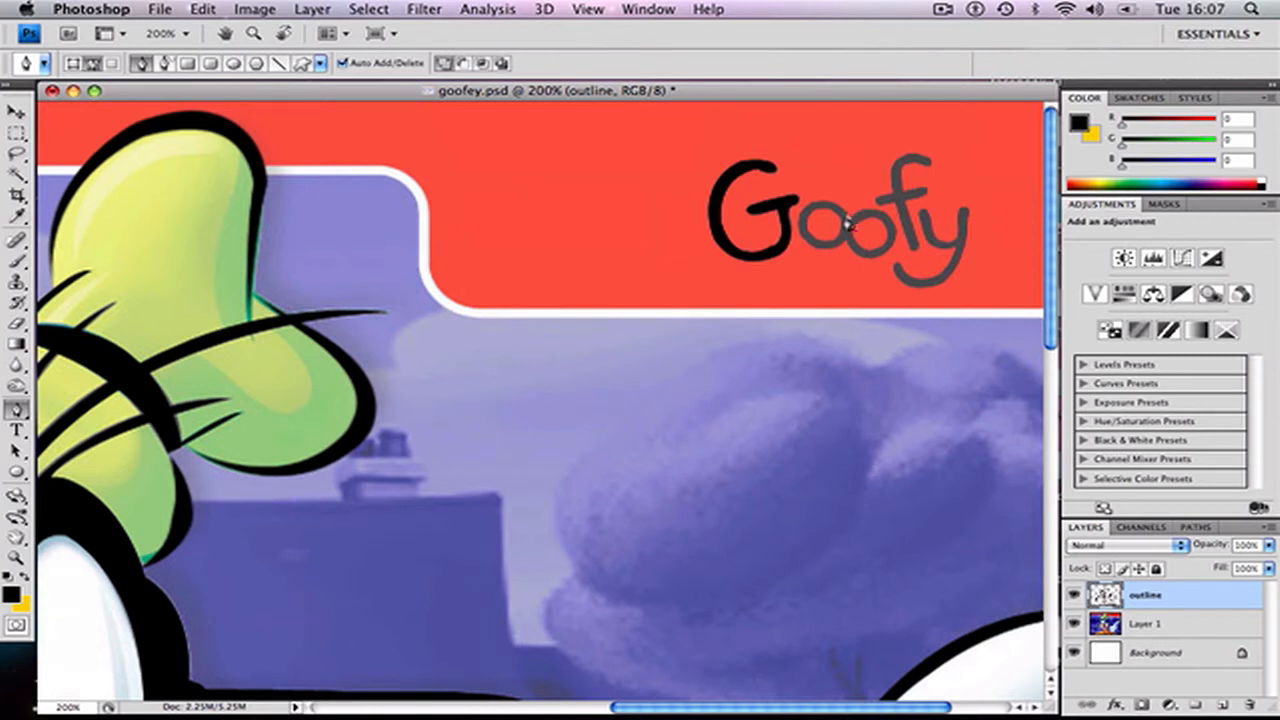
left_click(847, 218)
left_click_drag(798, 234, 785, 272)
key("super+z")
left_click_drag(799, 216, 776, 237)
left_click_drag(824, 250, 868, 256)
left_click_drag(886, 250, 882, 246)
- Fill the path on the first "o" with black on the outline layer, and delete the path
right_click(840, 217)
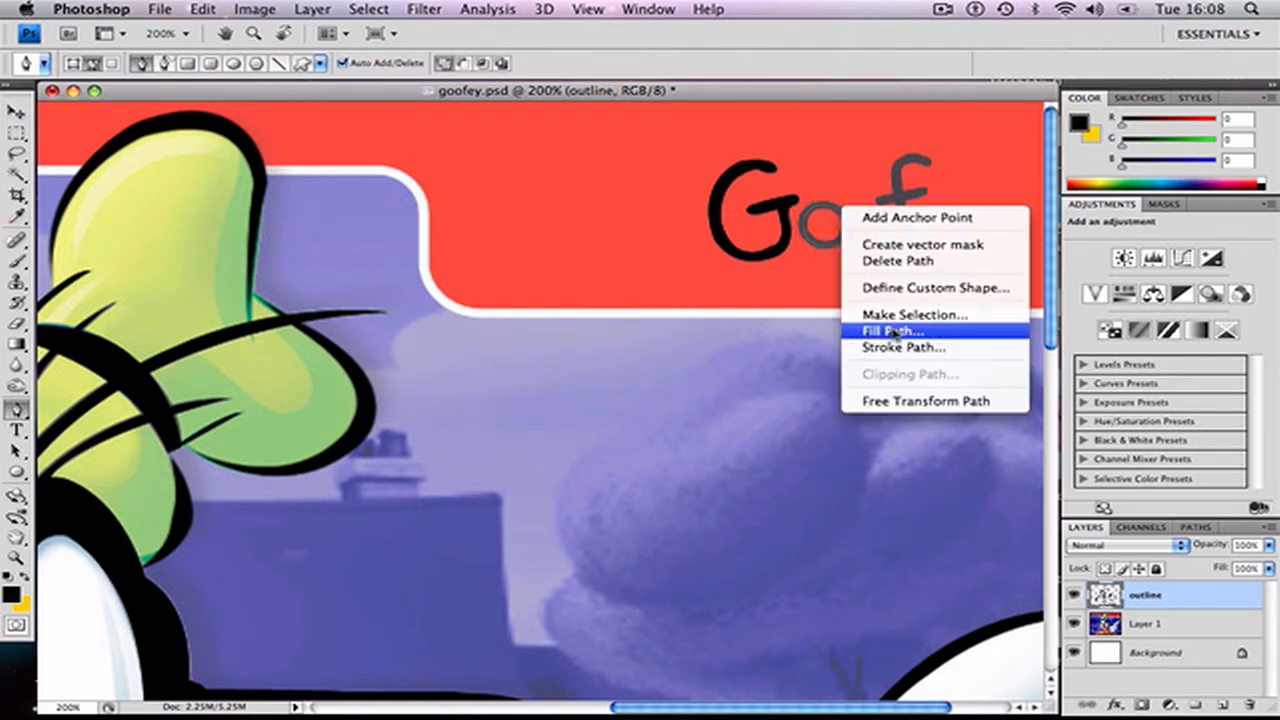
left_click(888, 331)
key("Return")
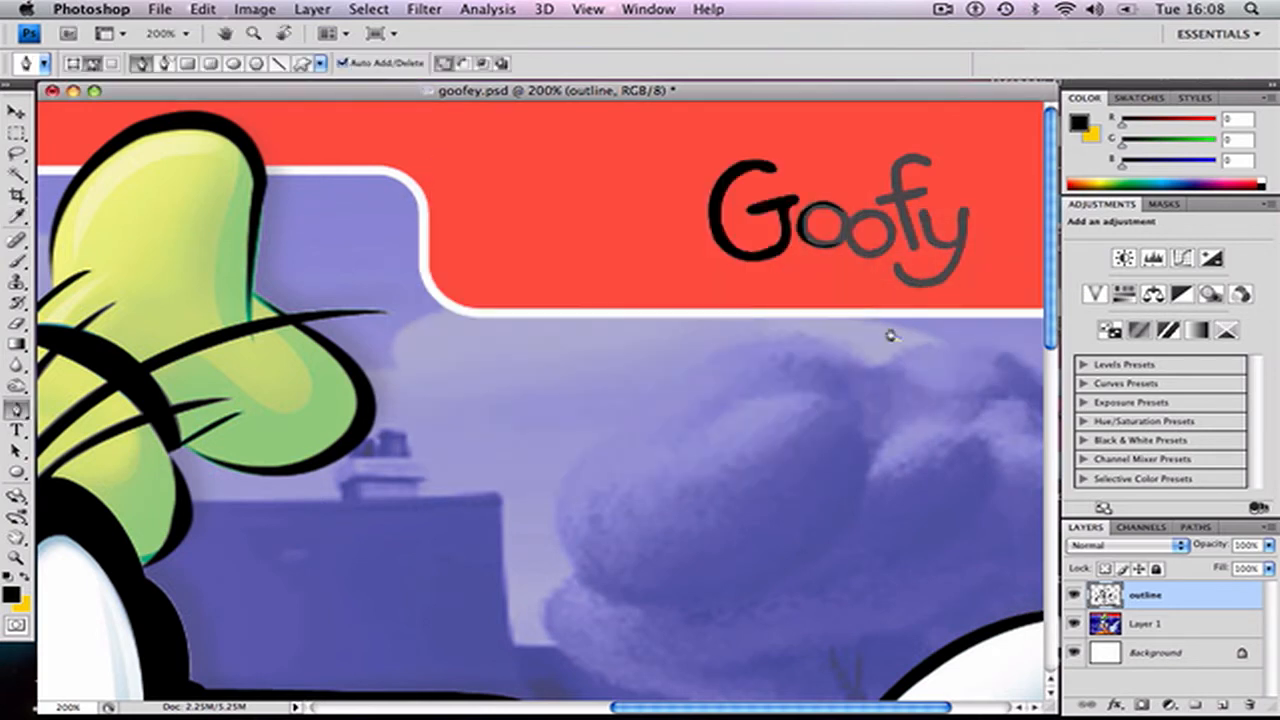
right_click(816, 198)
left_click(860, 257)
- Close goofey.psd without saving the changes and quit Photoshop
scroll(585, 320, "down", 3)
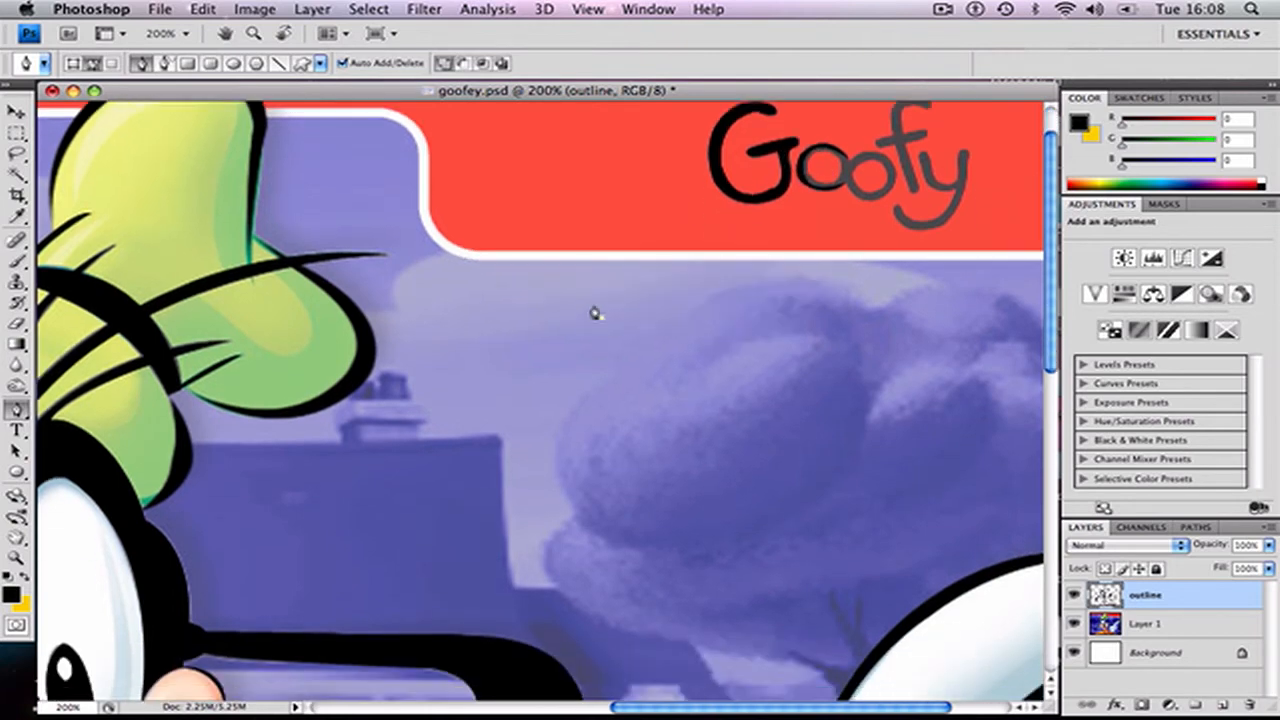
scroll(594, 309, "up", 2)
key("super+minus")
key("super+minus")
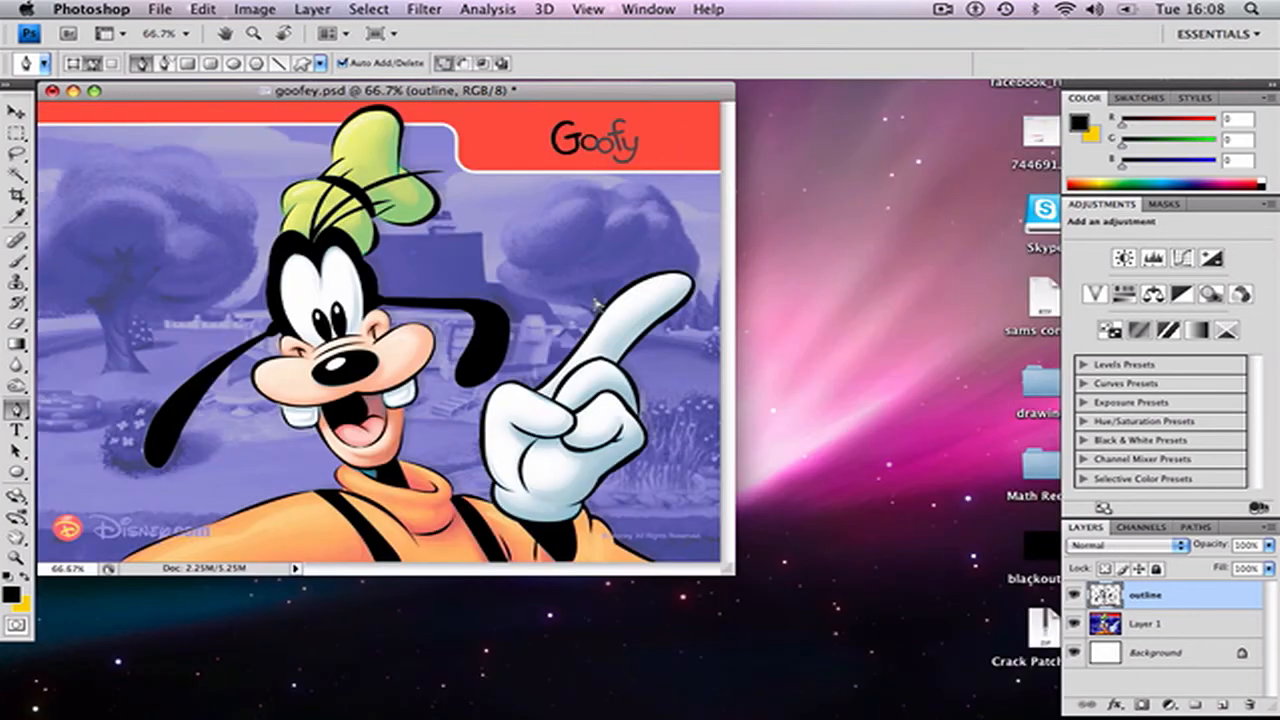
key("super+plus")
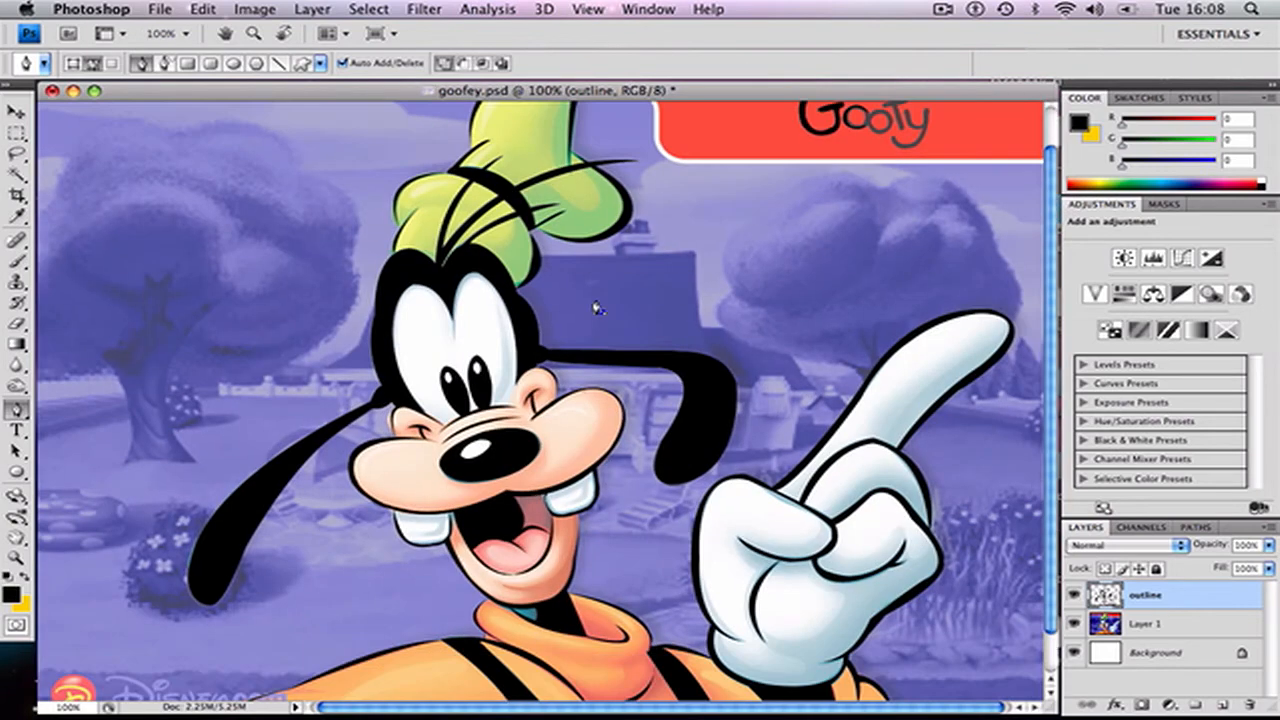
left_click(52, 92)
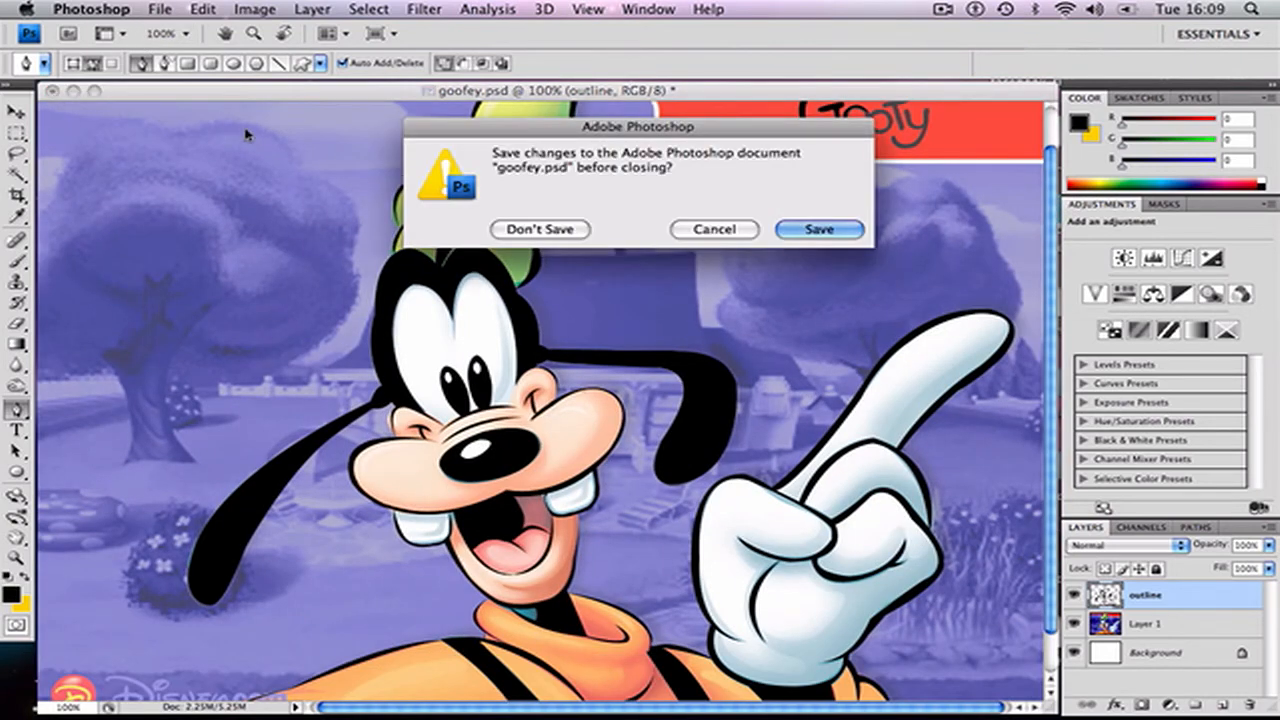
left_click(566, 235)
key("super+q")
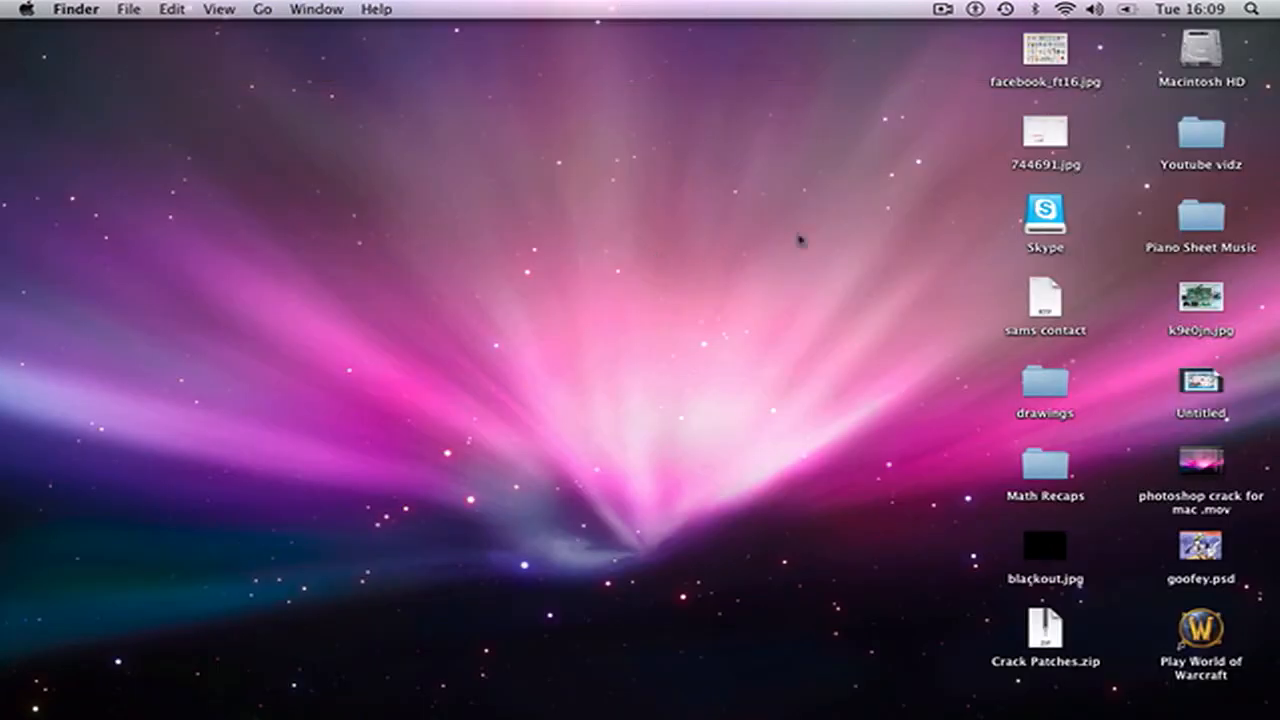
- Switch to Firefox, go to the browser's home page and search Google for "donald duck"
mouse_move(818, 690)
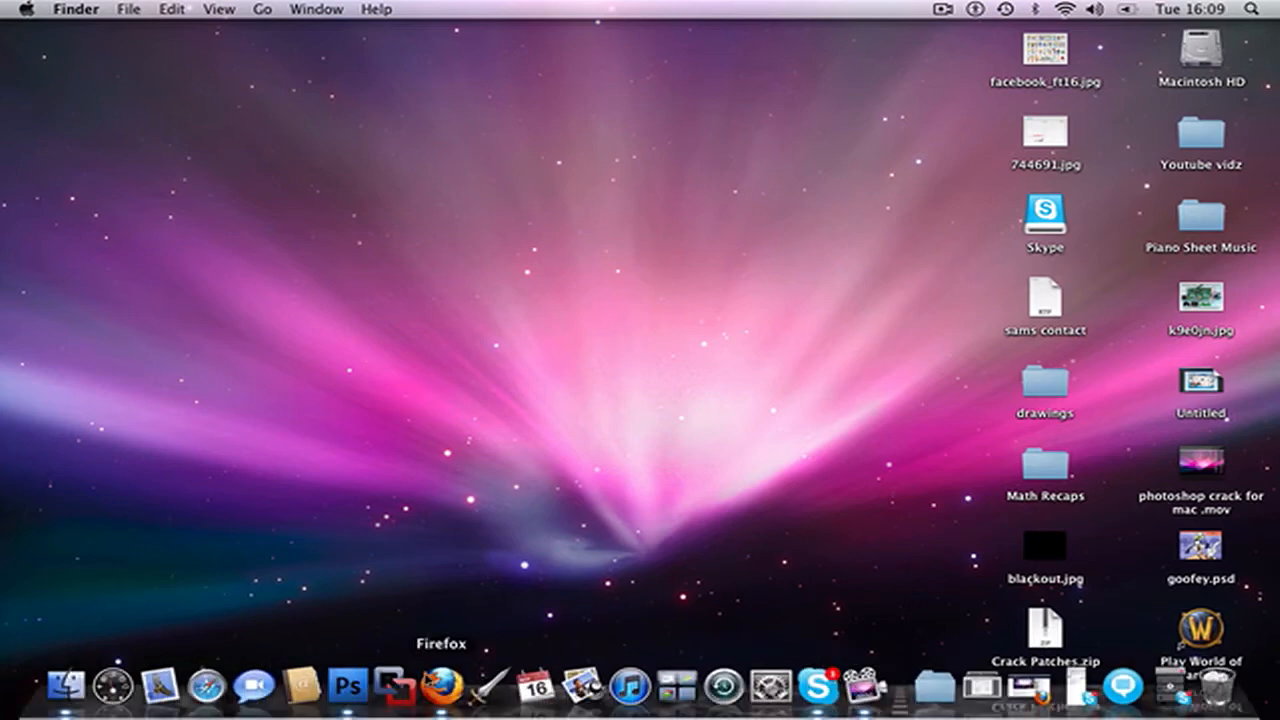
left_click(441, 686)
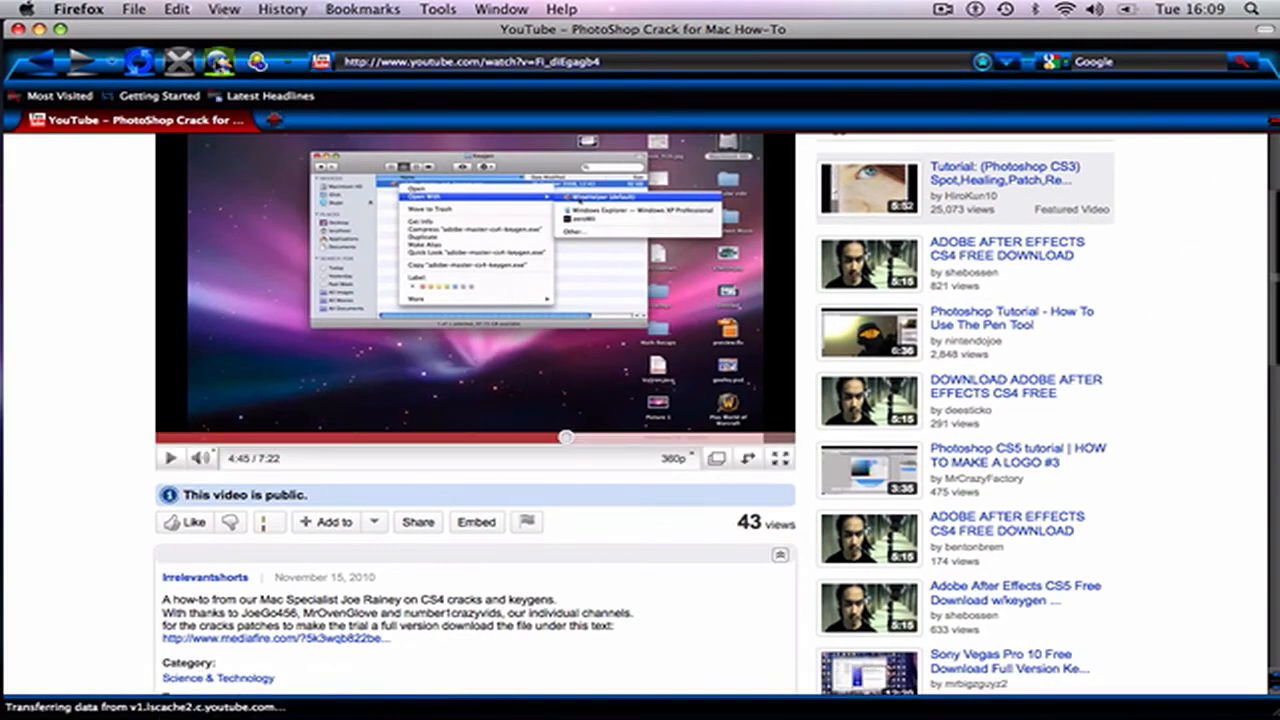
left_click(219, 61)
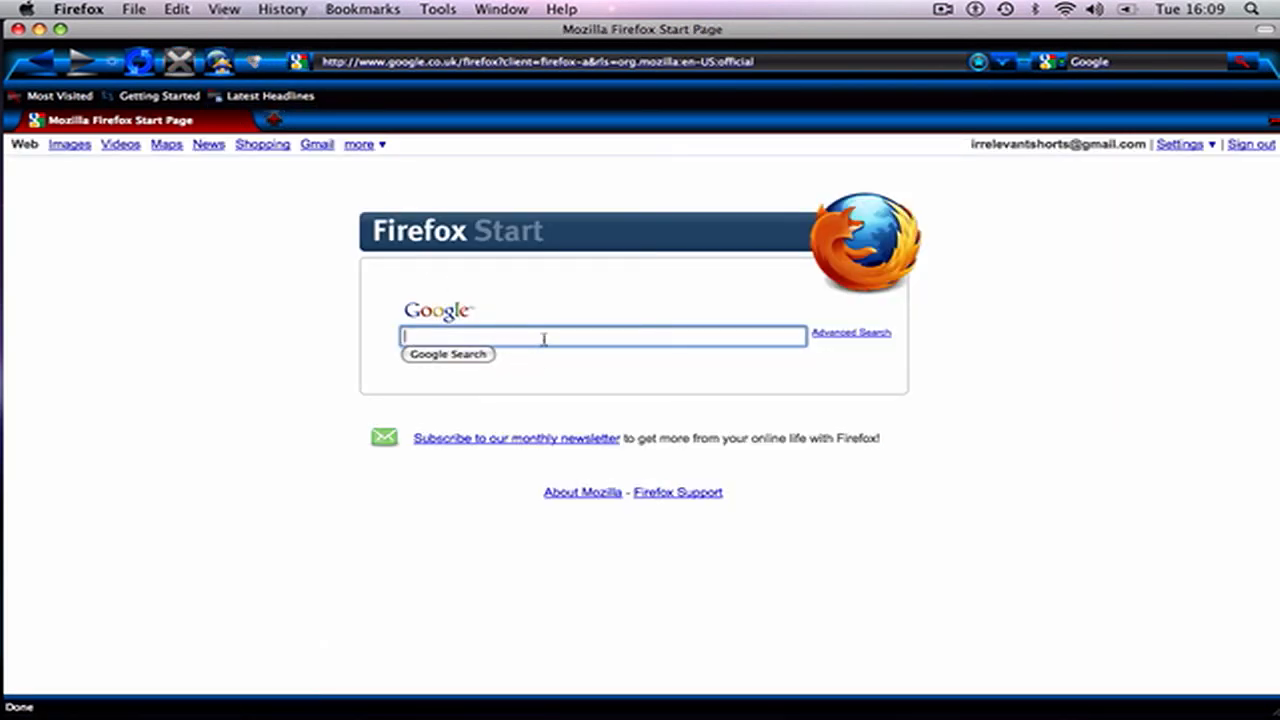
type("donald duck")
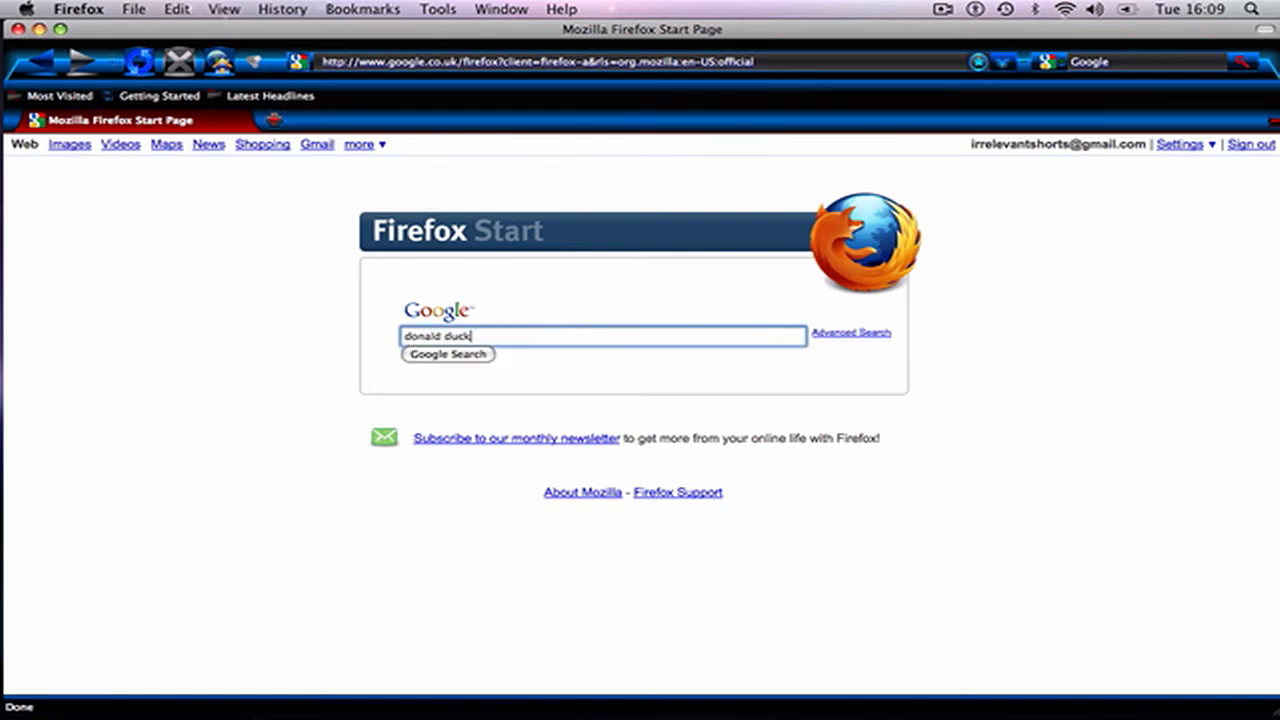
key("Return")
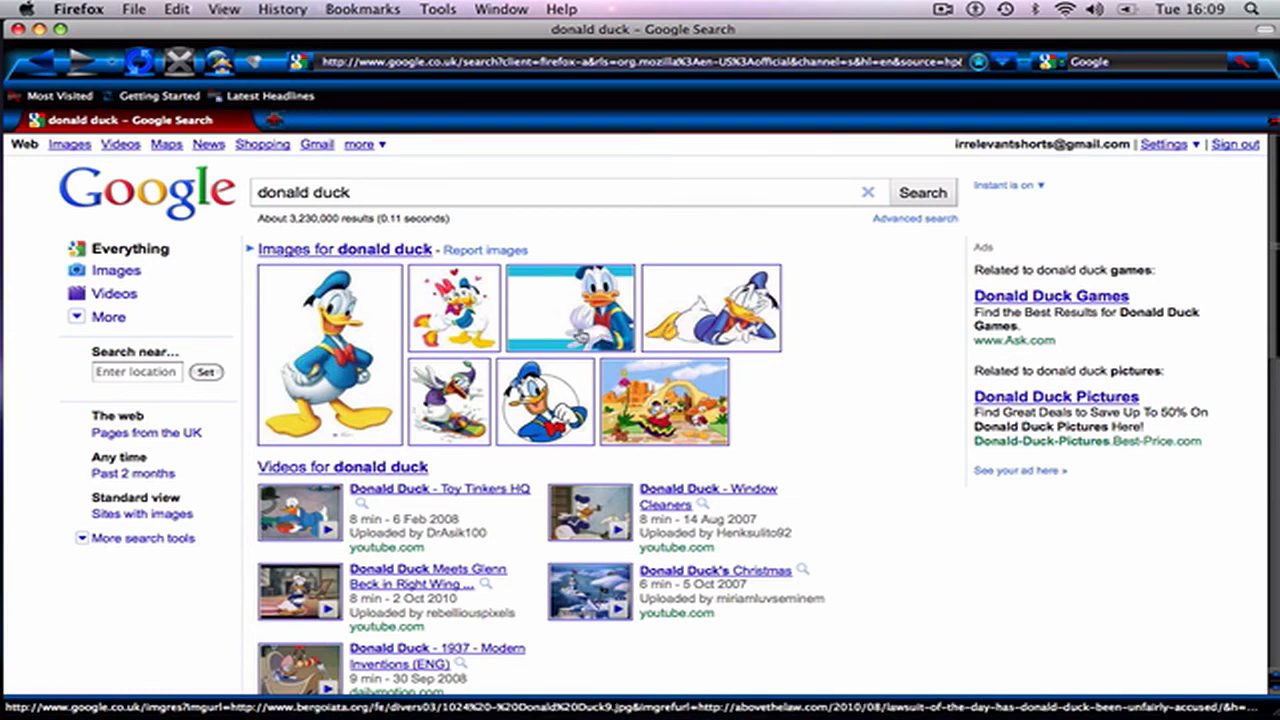
- Open the full-body Donald Duck poster picture from the image results and copy the image
left_click(320, 376)
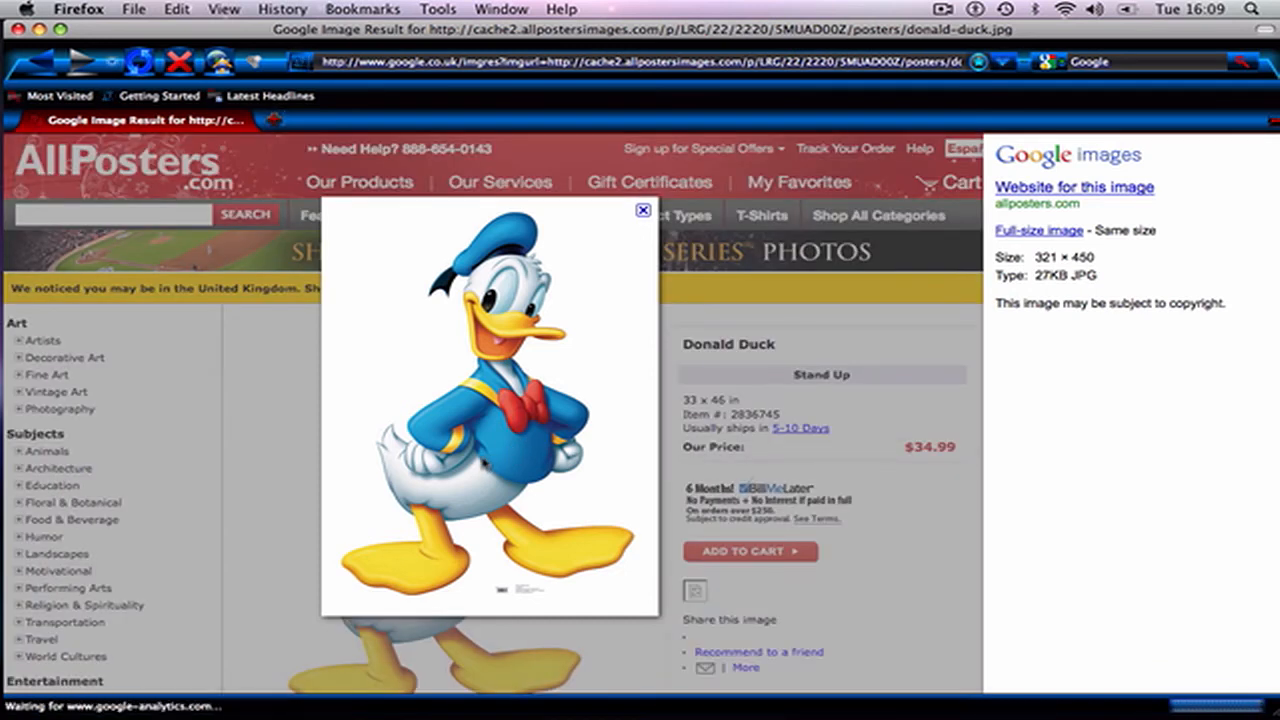
left_click_drag(1036, 258, 1109, 271)
left_click(1093, 280)
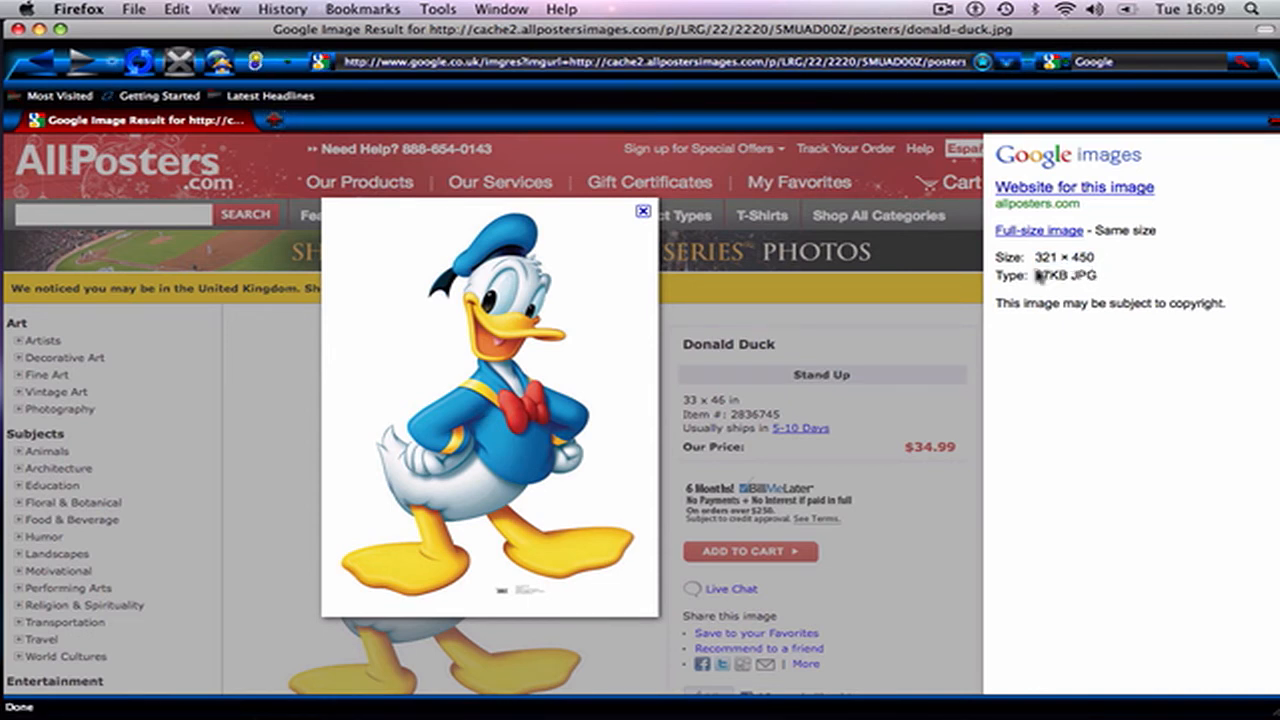
right_click(466, 356)
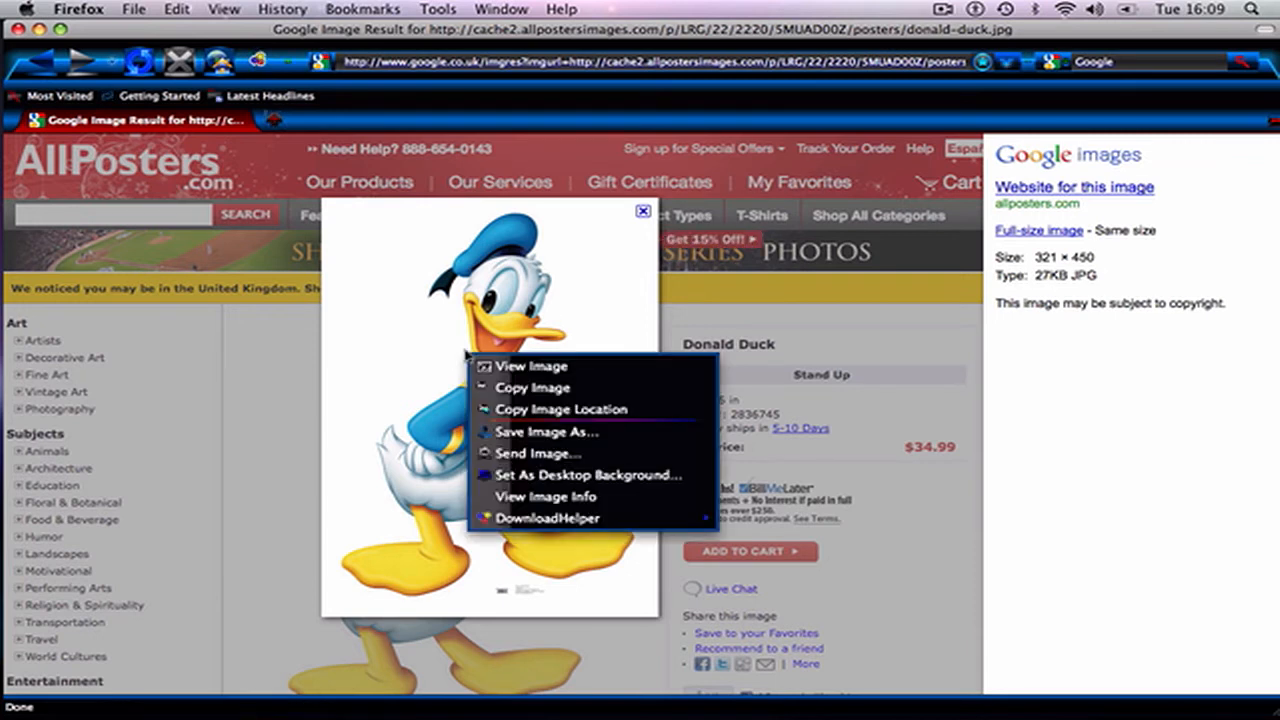
left_click(549, 390)
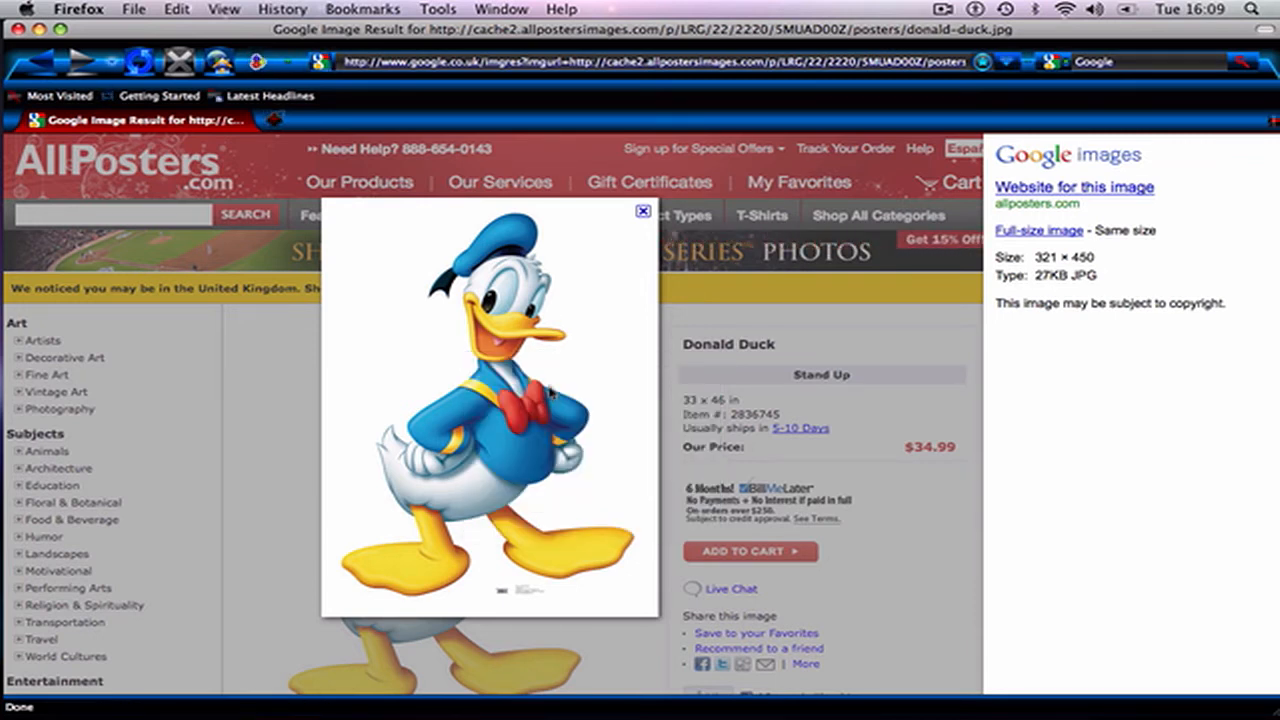
- Switch to Photoshop and create a 321 × 450 pixel document named "donald duck 344" from the Clipboard preset
mouse_move(460, 708)
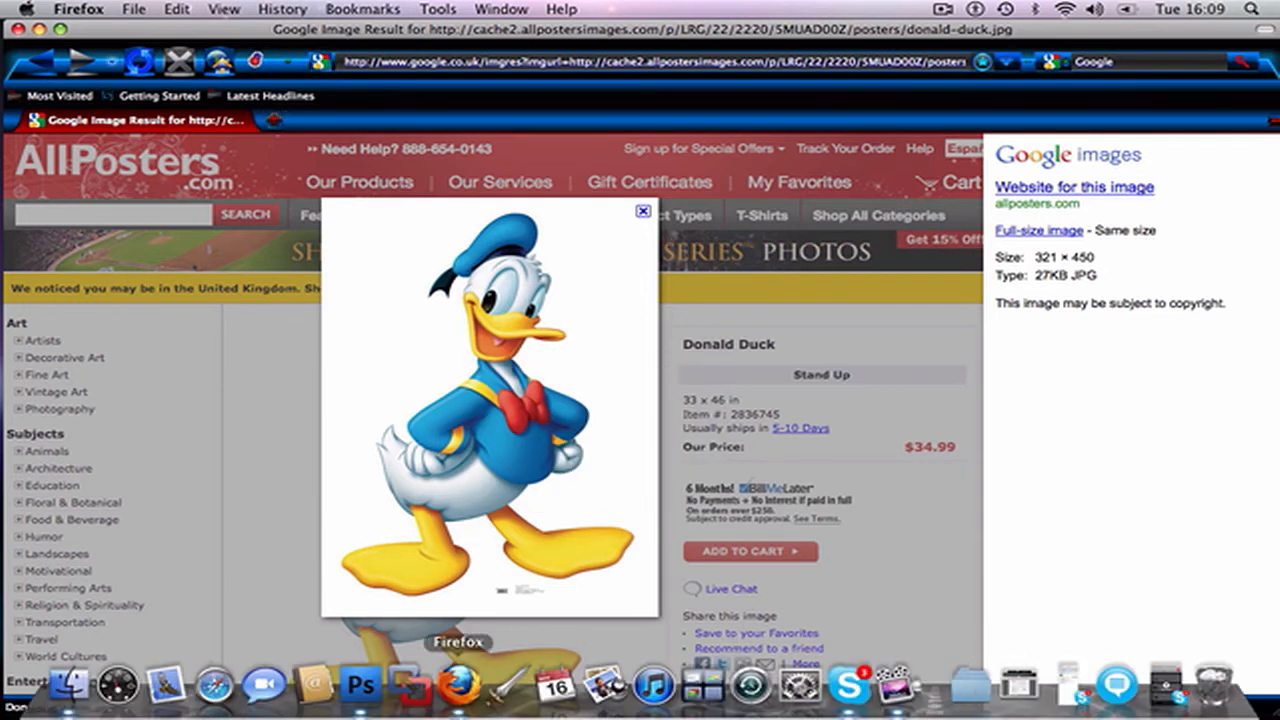
left_click(361, 685)
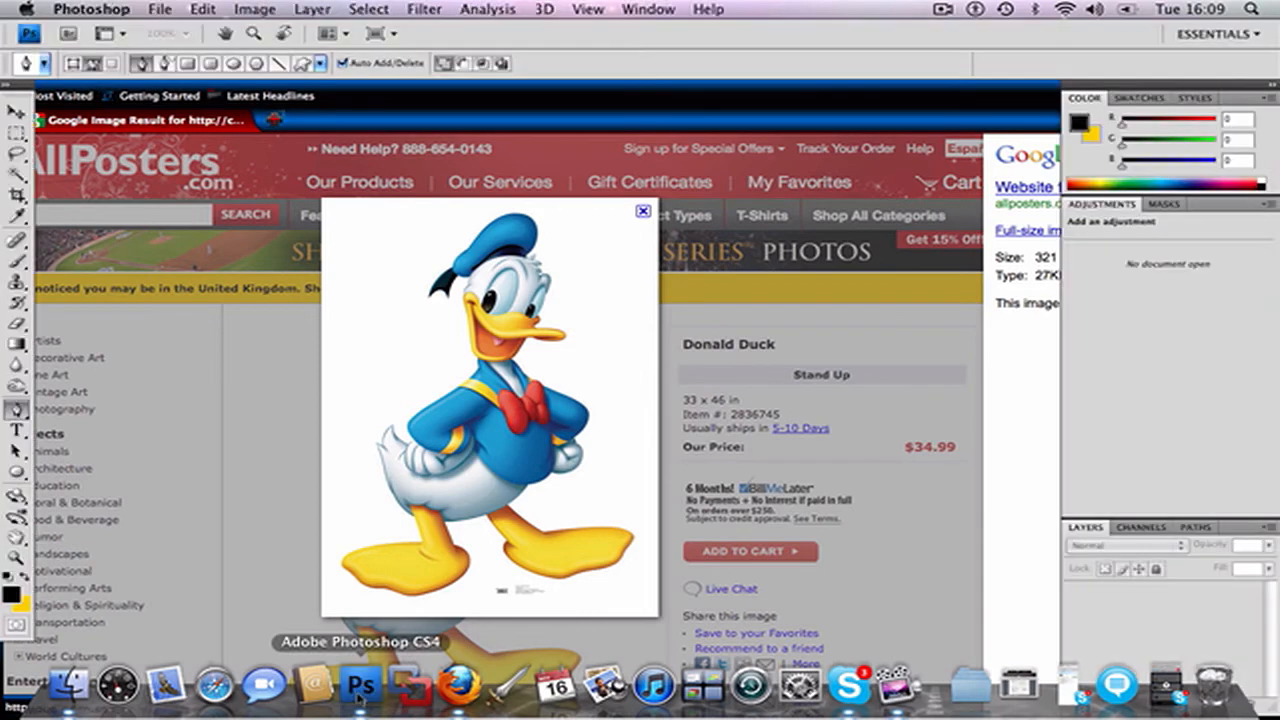
left_click(157, 10)
left_click(175, 29)
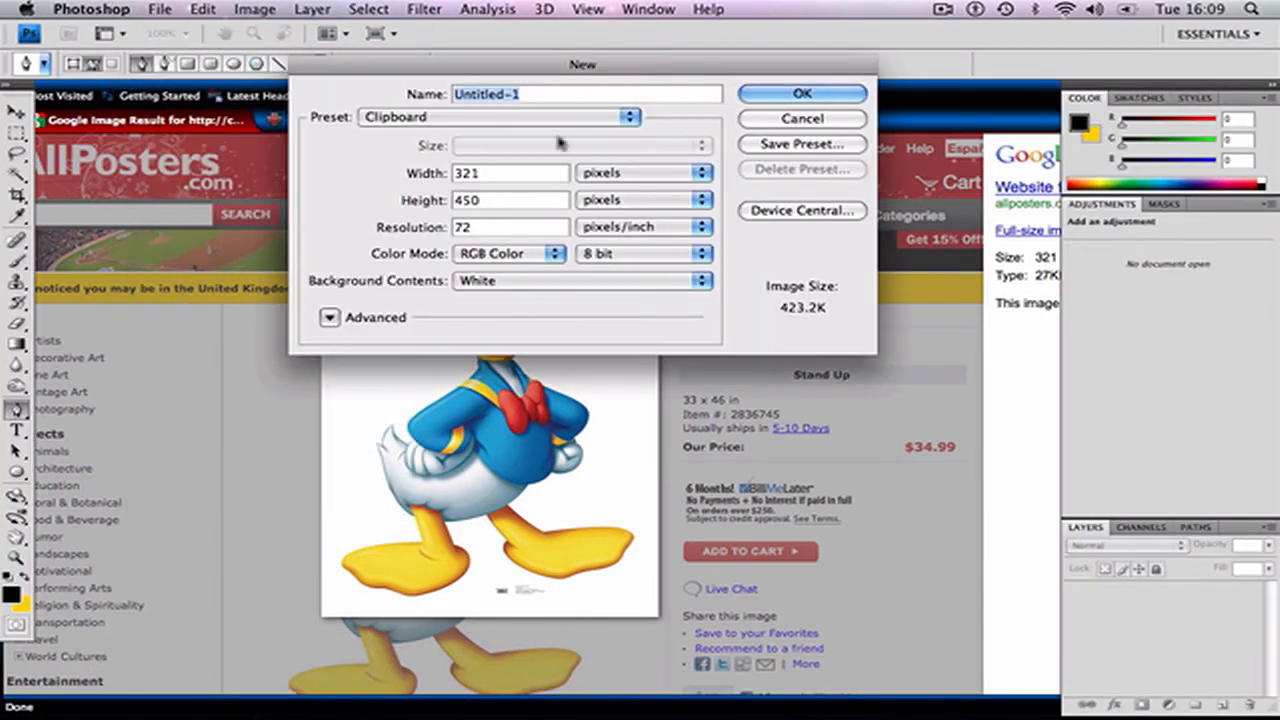
left_click_drag(557, 68, 451, 50)
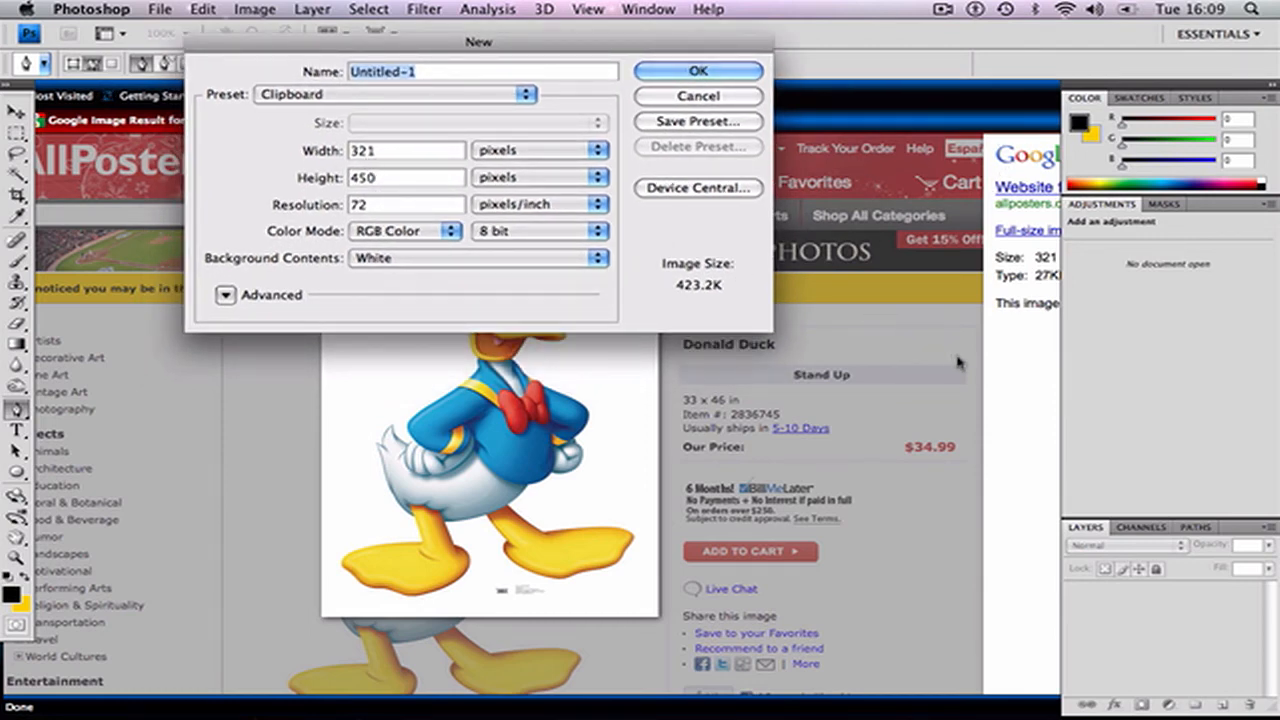
left_click(1016, 394)
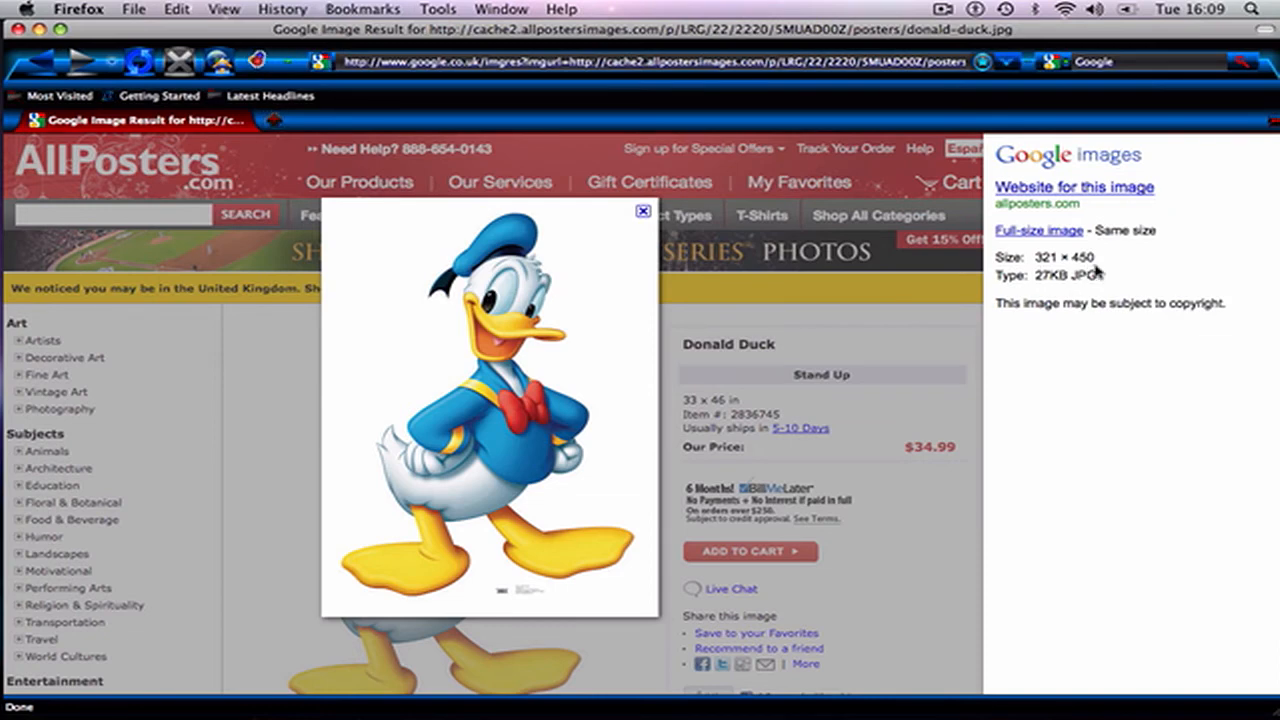
mouse_move(971, 712)
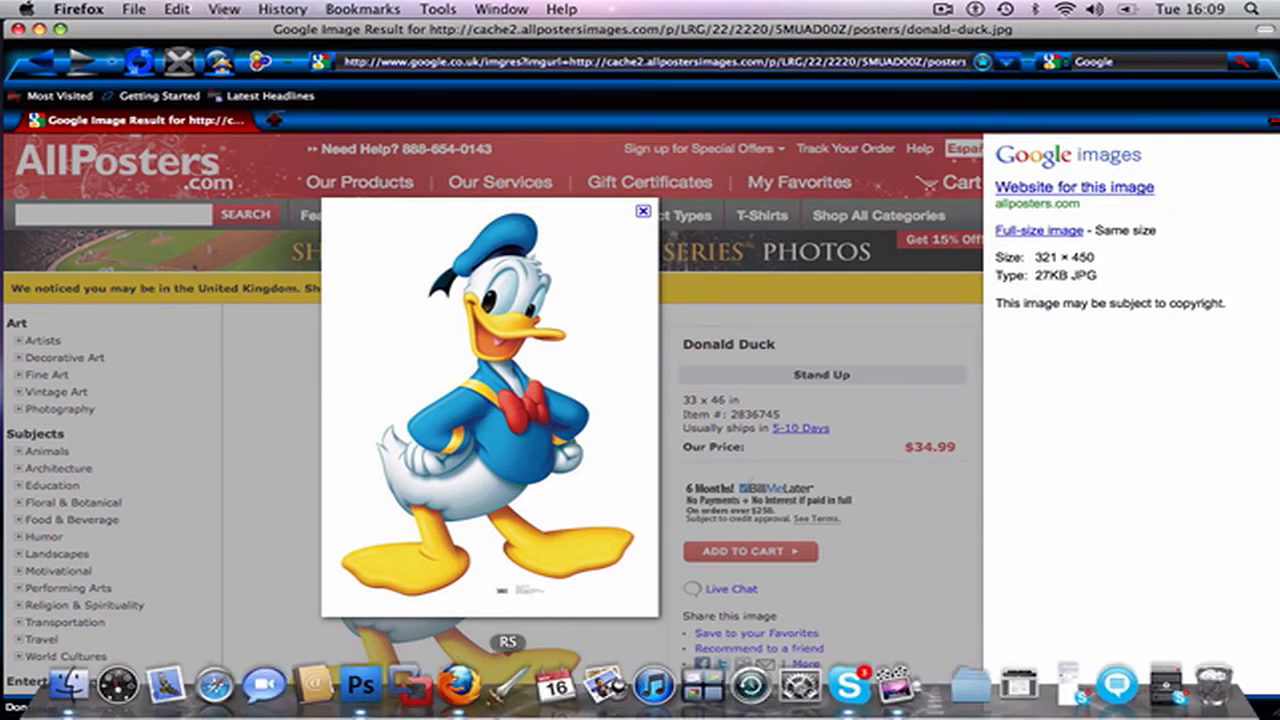
left_click(360, 686)
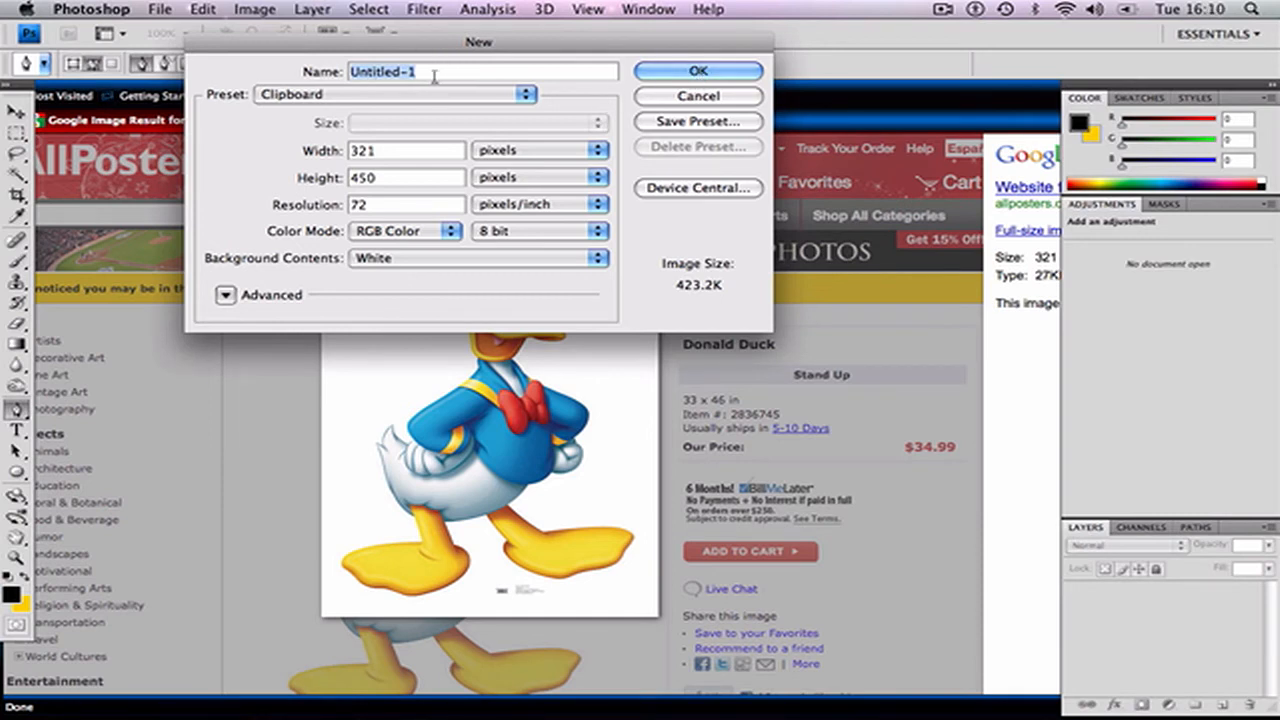
key("BackSpace")
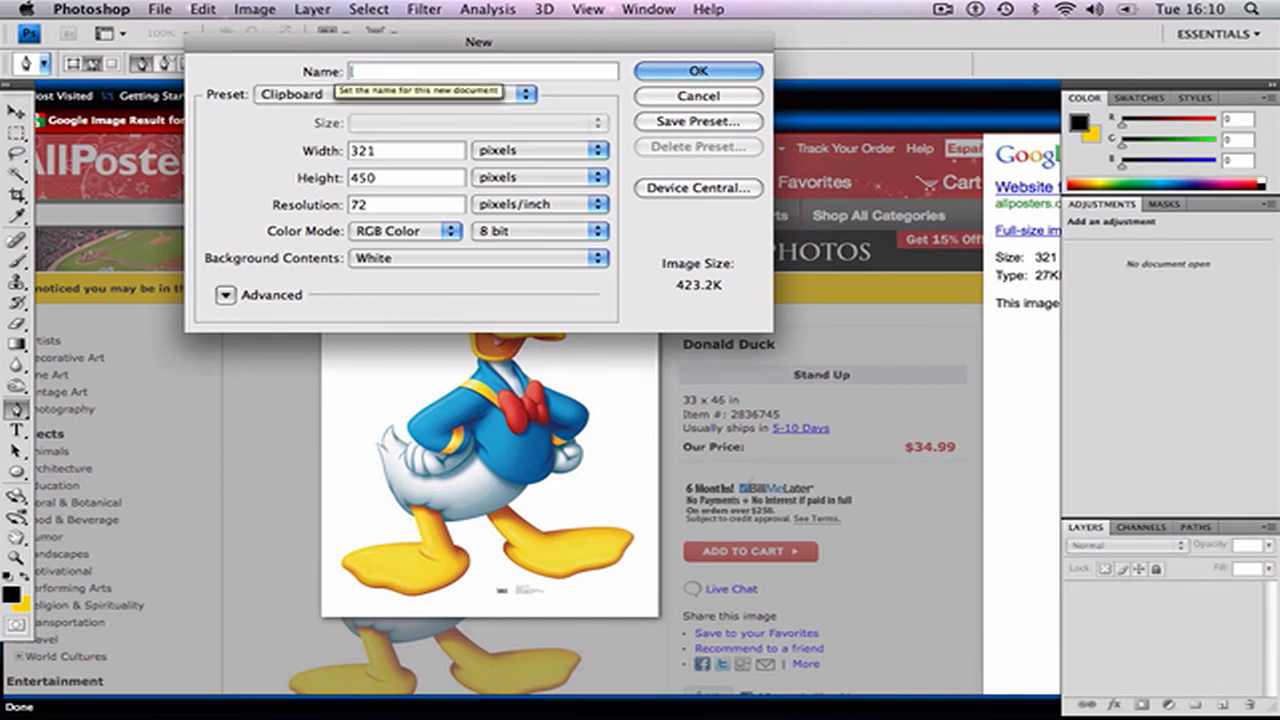
type("donald duck 344")
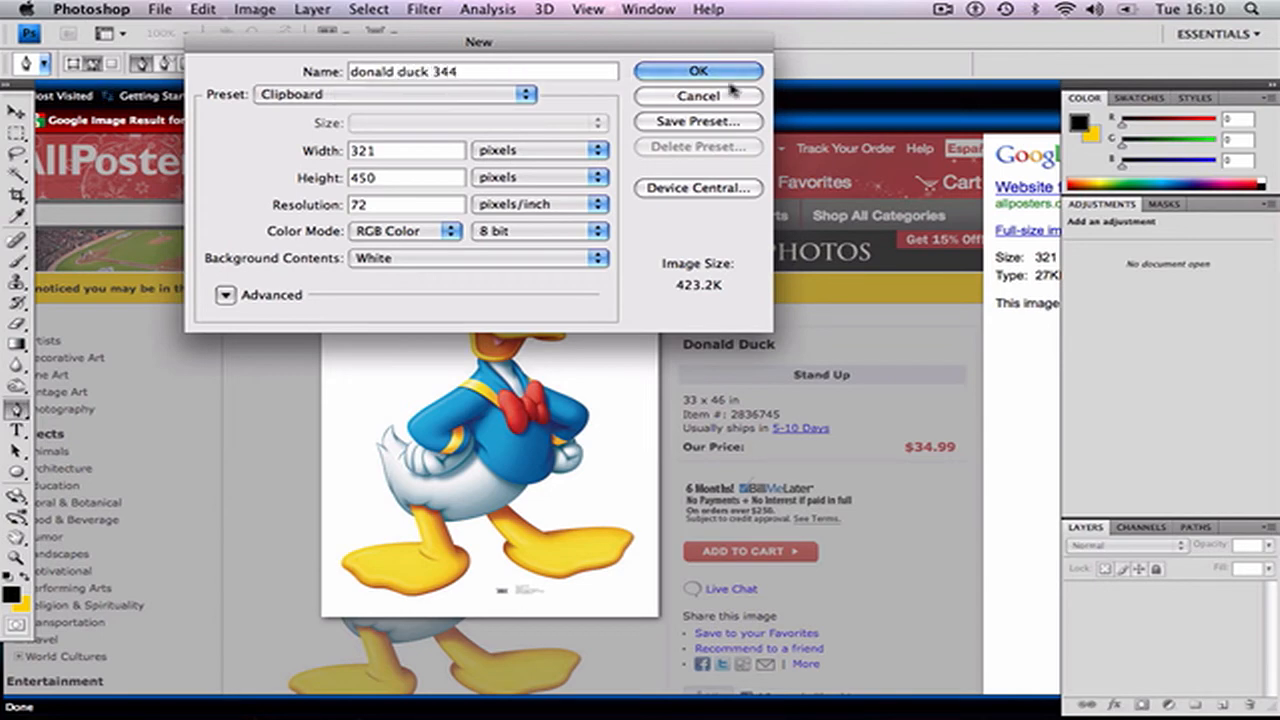
left_click(705, 72)
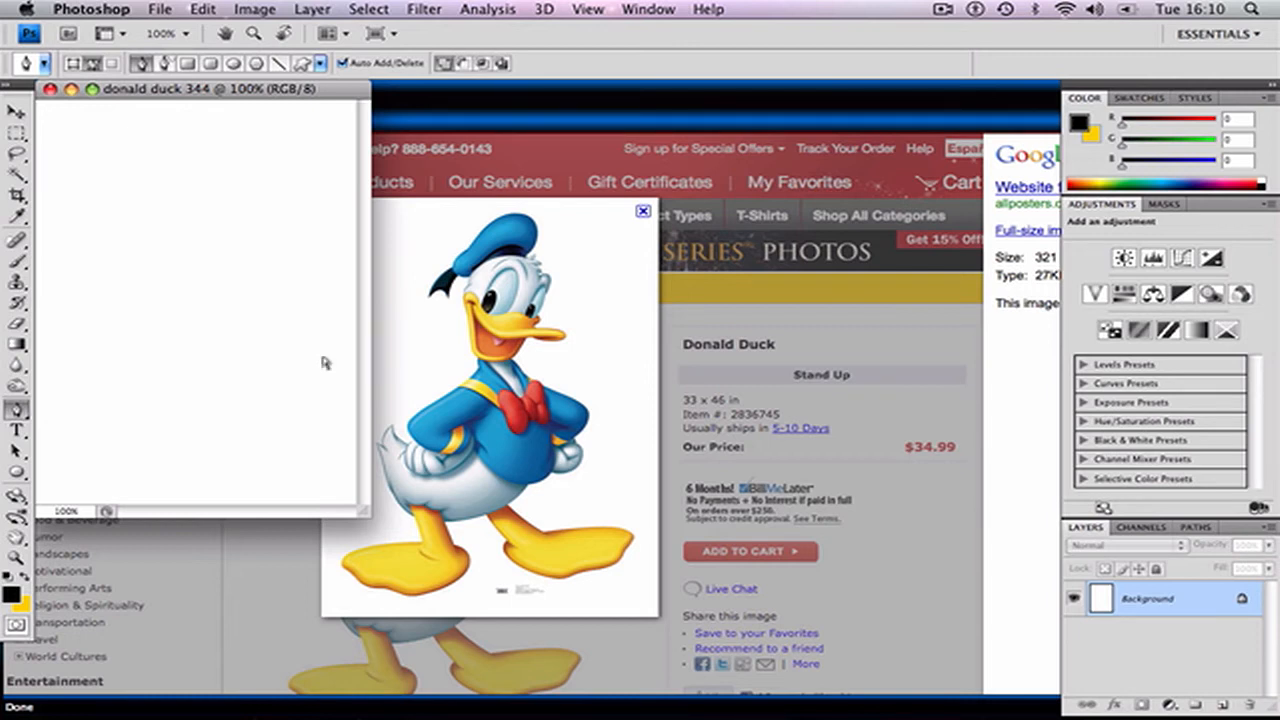
key("super+shift+n")
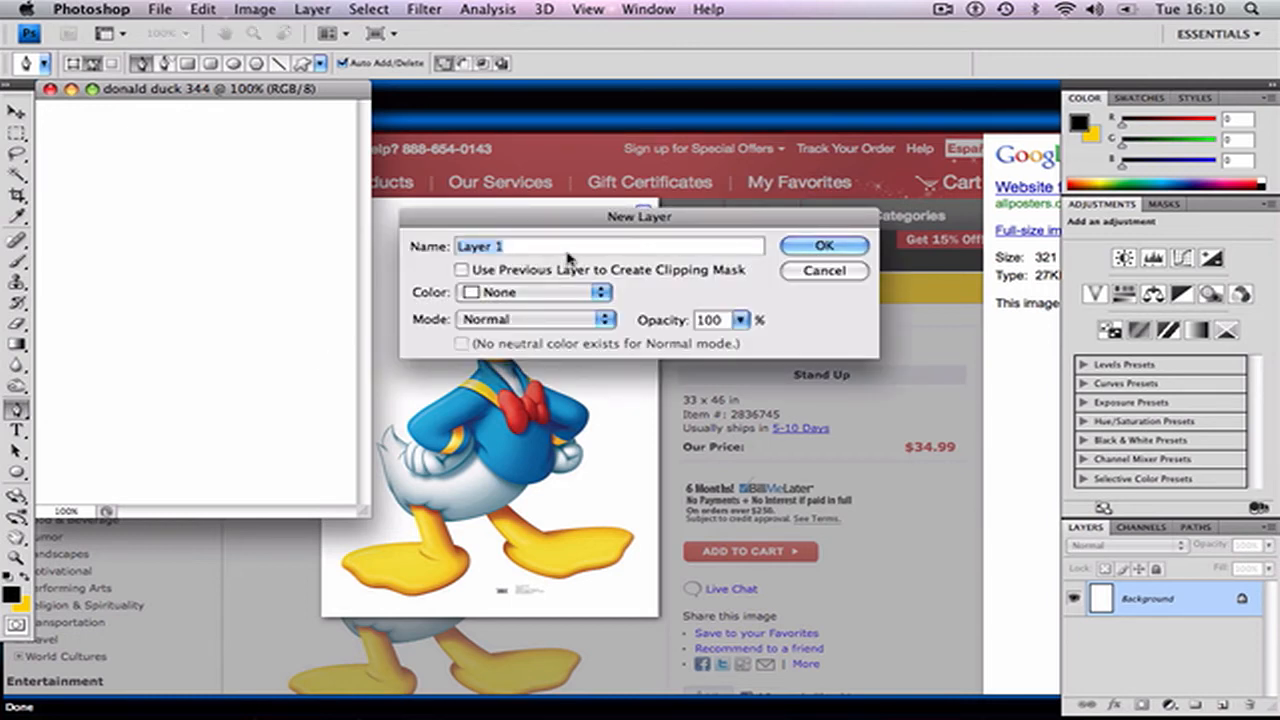
key("BackSpace")
left_click(824, 271)
- Add a new layer with the default settings and paste the copied Donald Duck picture onto it
key("super+shift+n")
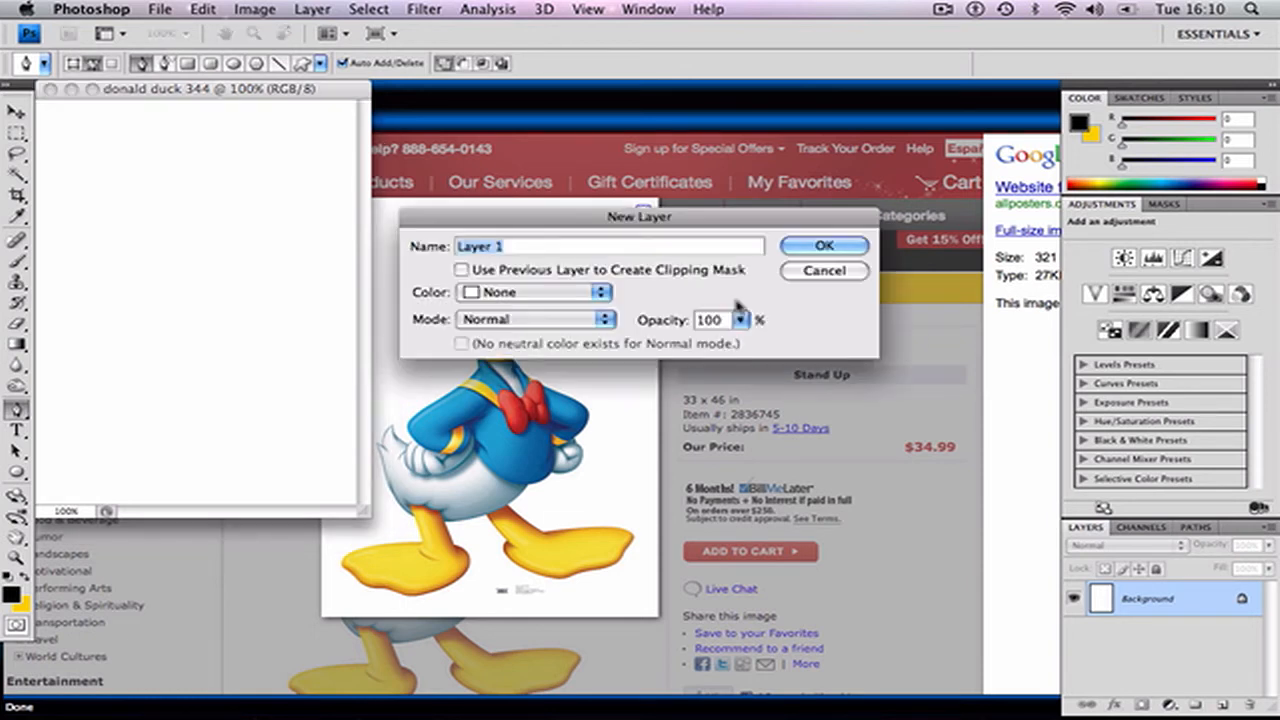
left_click(824, 246)
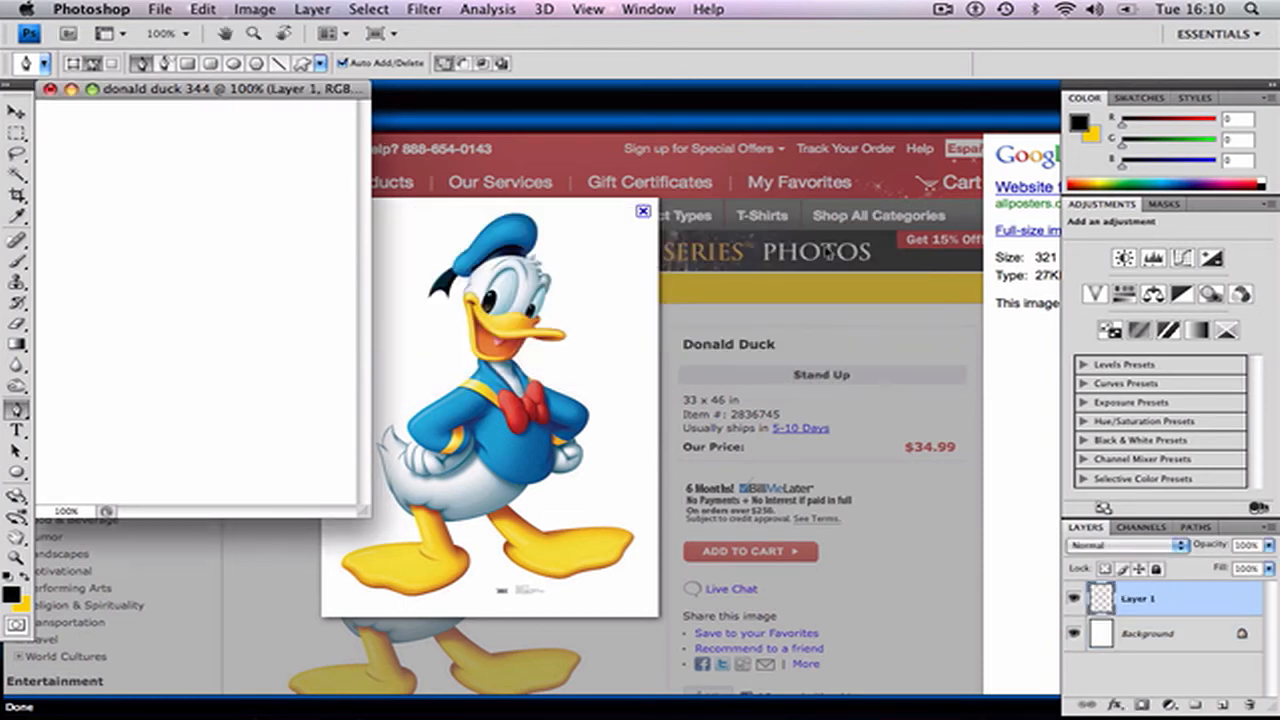
left_click(1112, 638)
left_click(1104, 614)
key("ctrl+v")
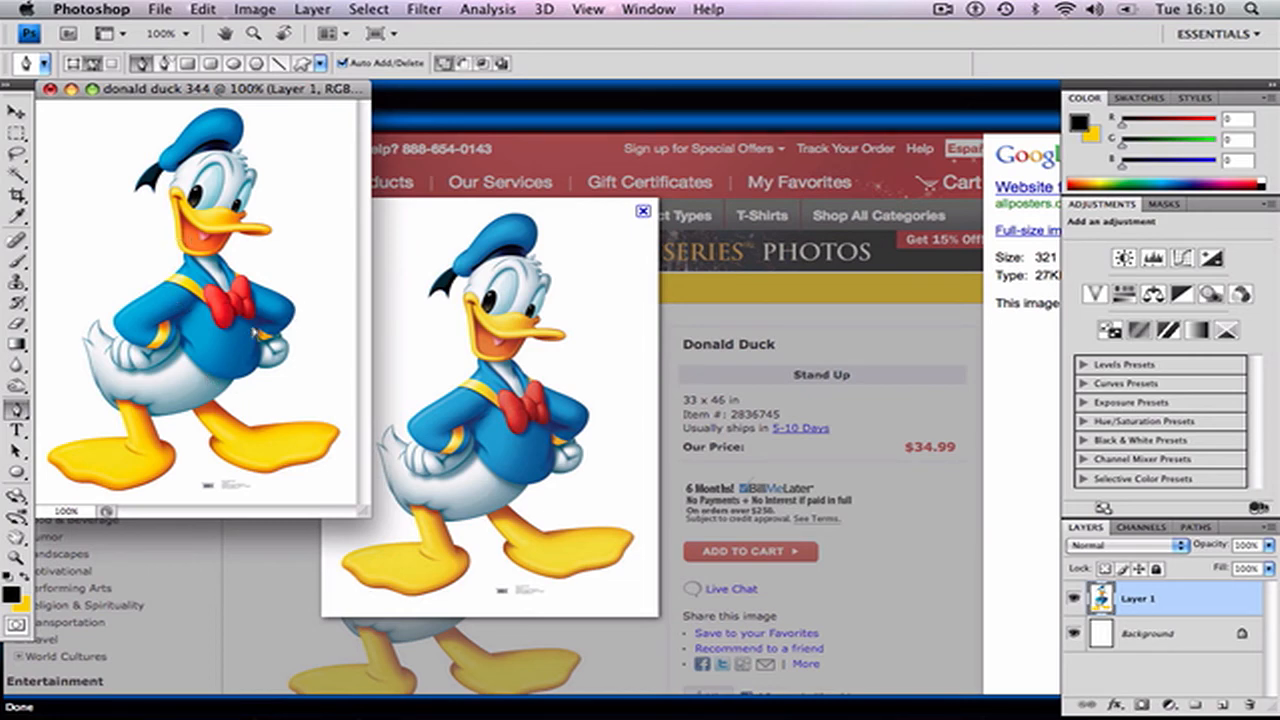
- Create a new layer named "outline" above the Donald Duck picture layer
key("super+shift+n")
key("BackSpace")
type("o")
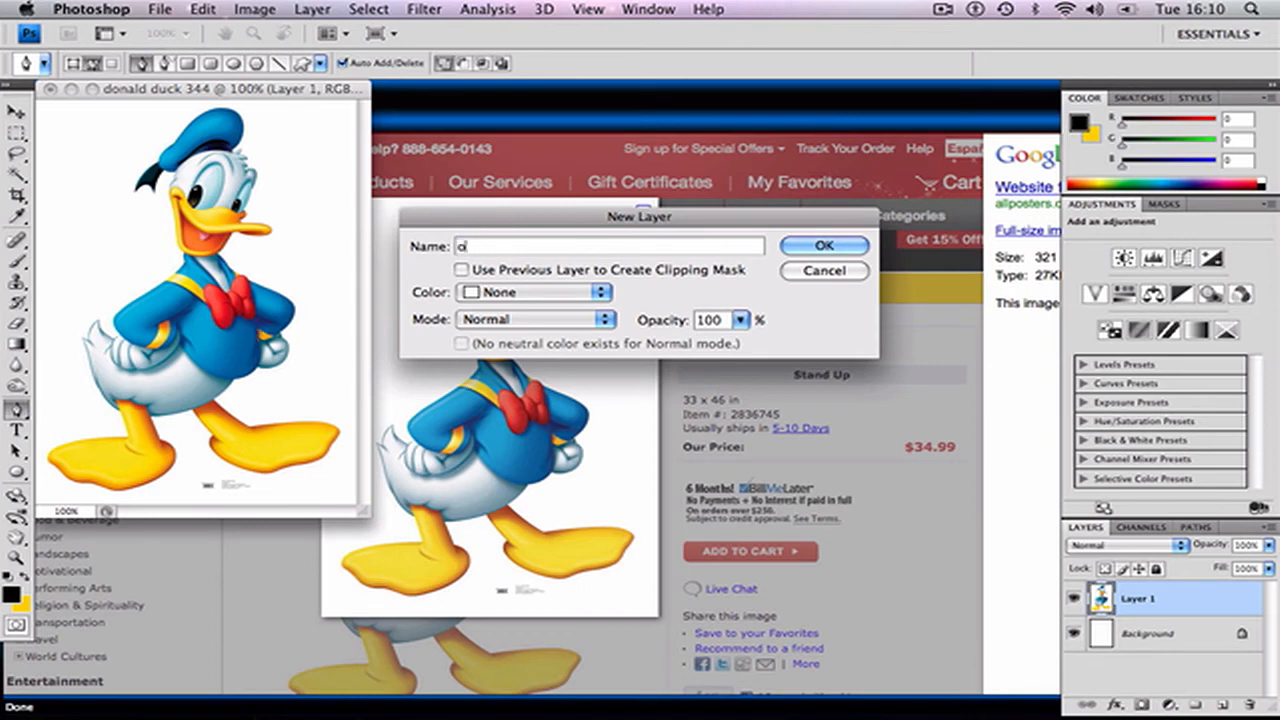
type("utline")
key("BackSpace")
key("BackSpace")
key("BackSpace")
key("BackSpace")
key("BackSpace")
key("BackSpace")
key("BackSpace")
type("feet")
type("outline")
left_click(826, 250)
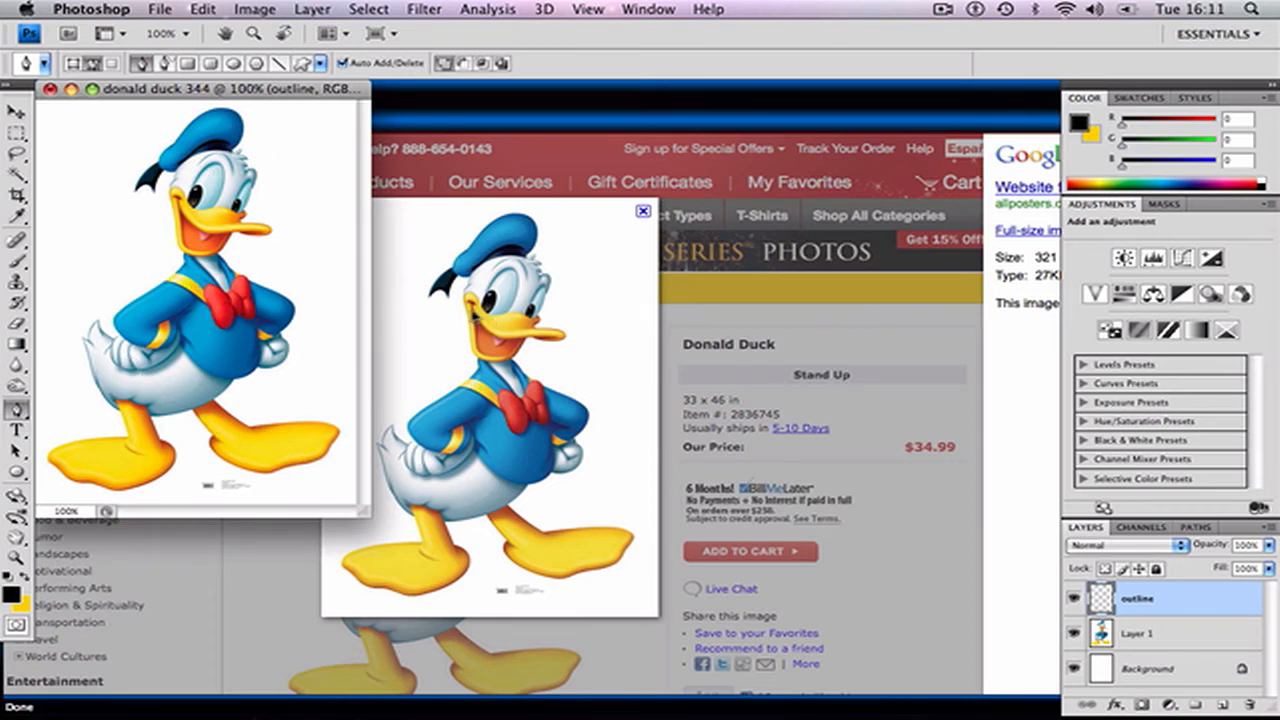
- Lower the opacity of the Donald Duck picture layer to 68%
left_click(1104, 634)
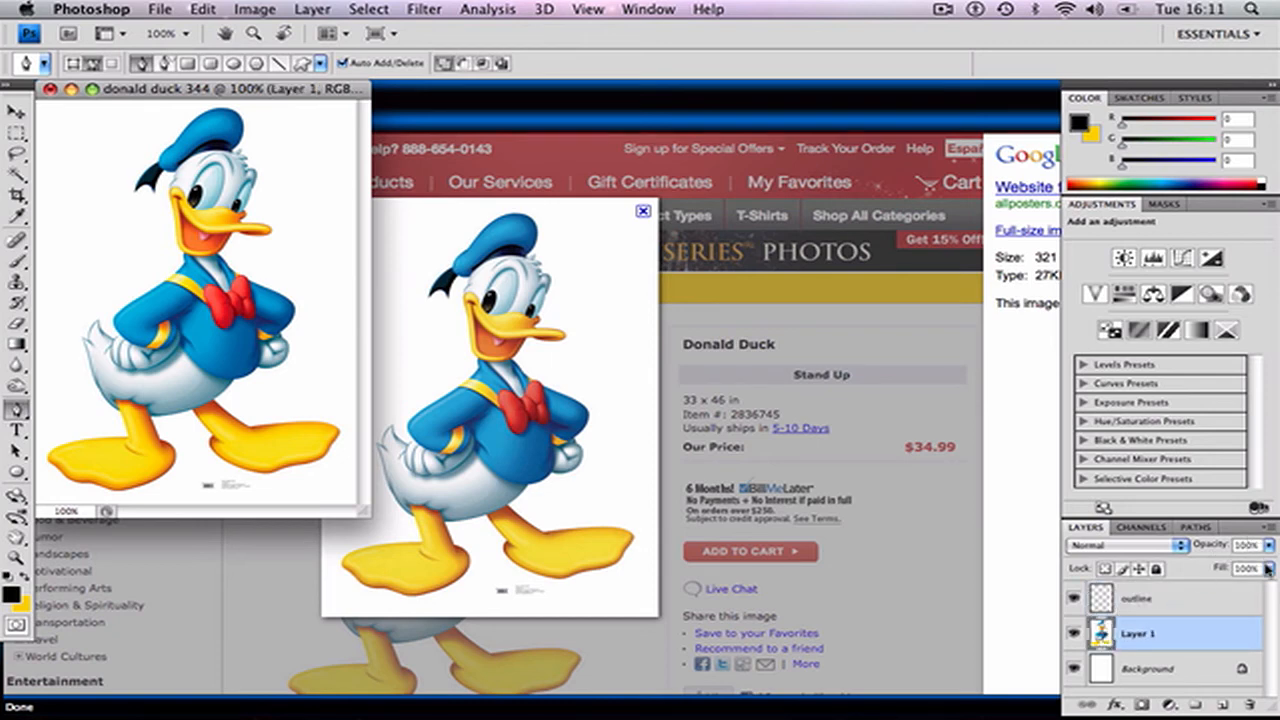
left_click(1270, 545)
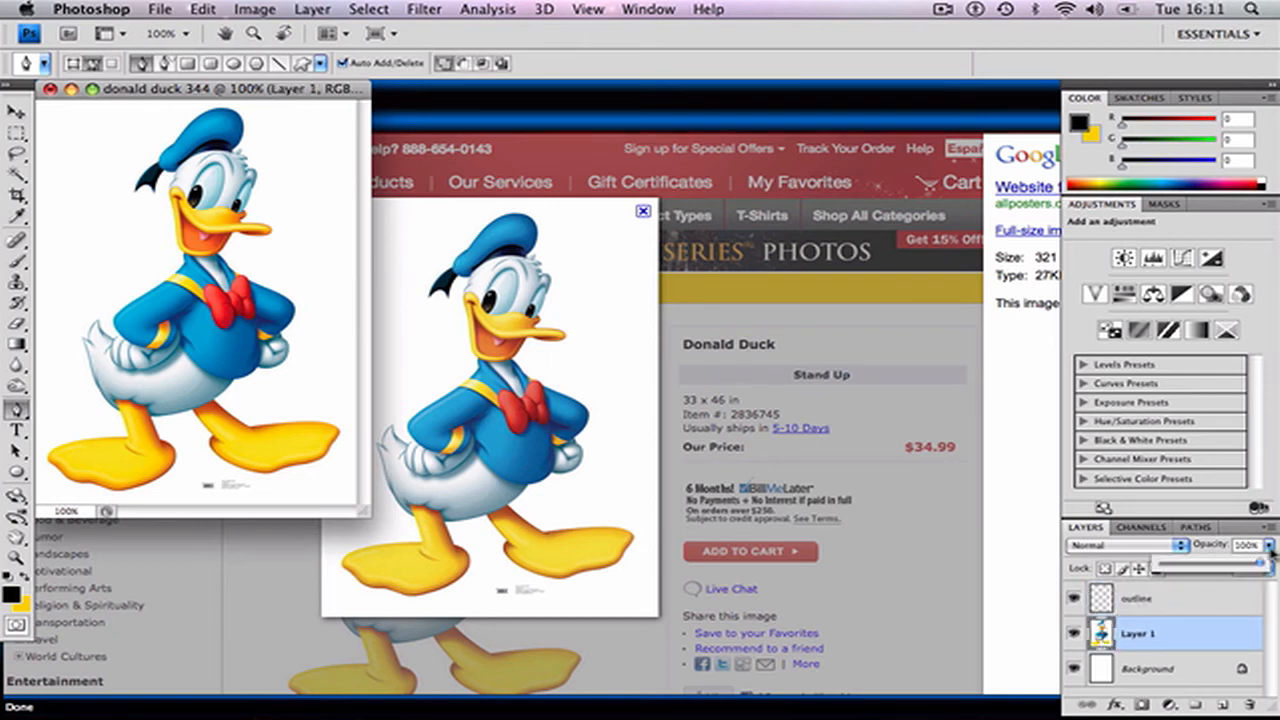
left_click_drag(1263, 567, 1230, 573)
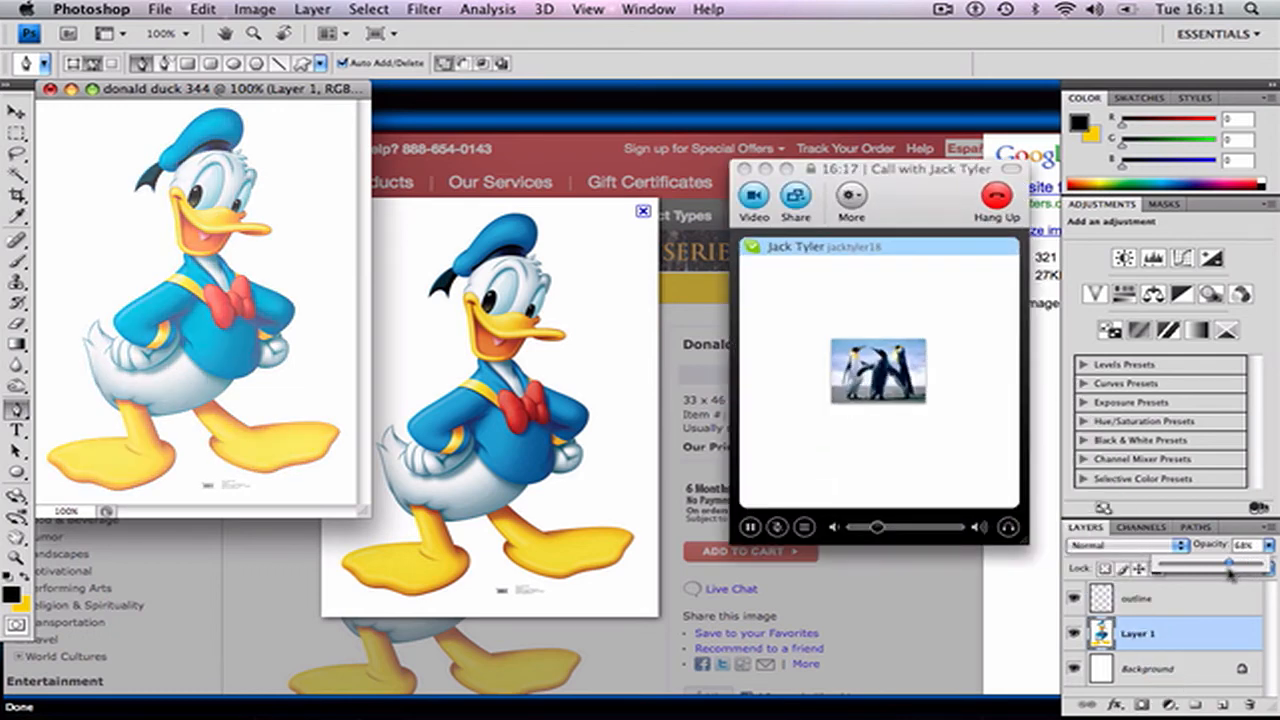
- Minimize the Skype call window covering the workspace and switch back to Photoshop
left_click(862, 541)
left_click(764, 170)
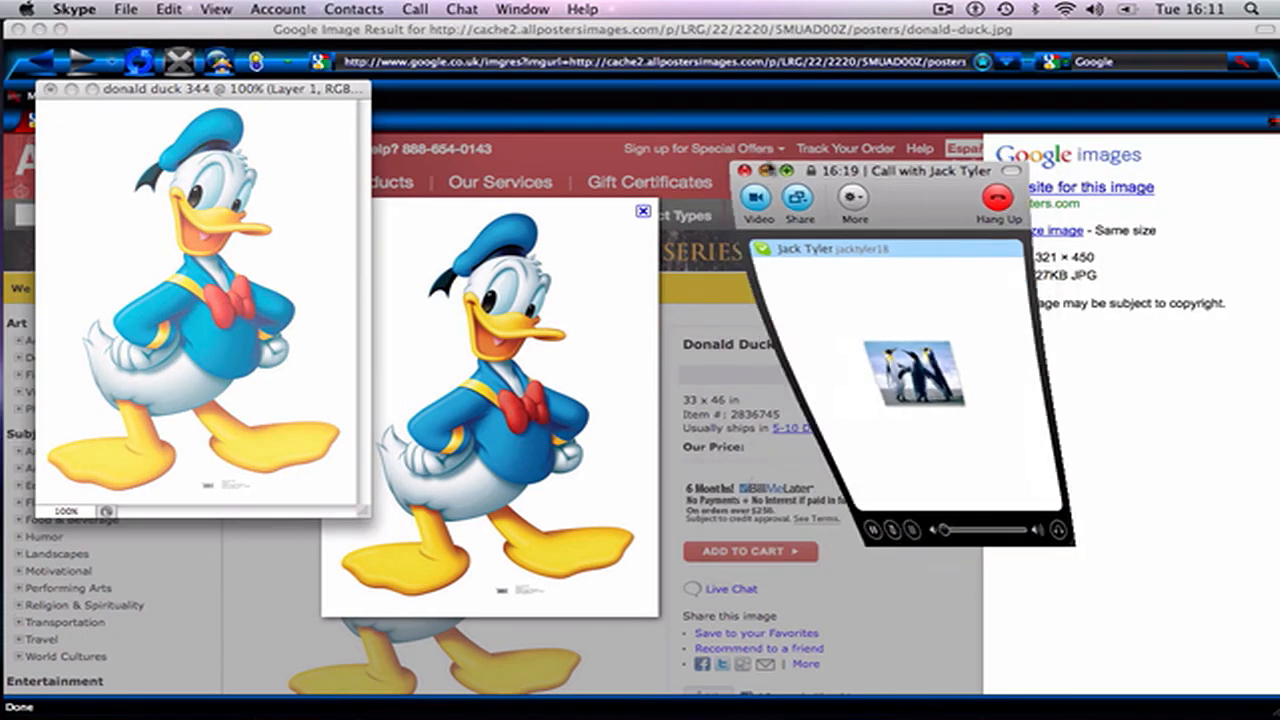
mouse_move(551, 707)
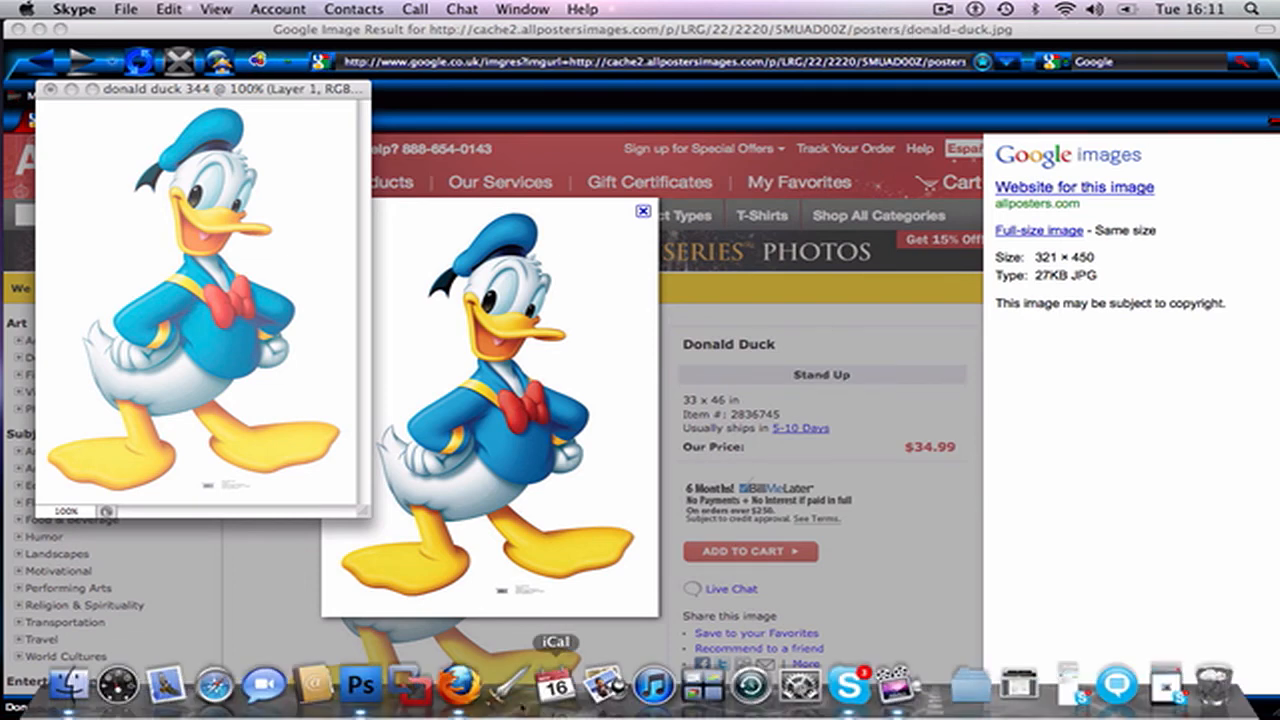
left_click(360, 686)
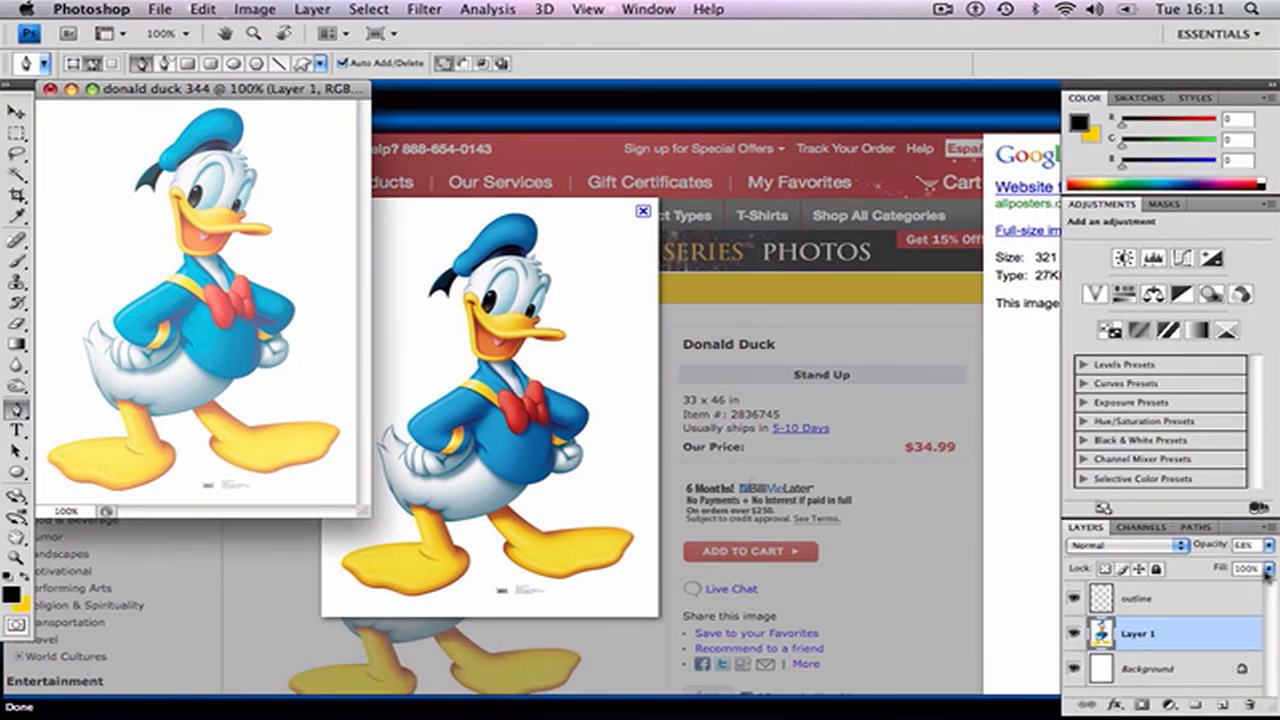
- Reduce the Donald Duck picture layer's opacity further to 55%
left_click(1268, 545)
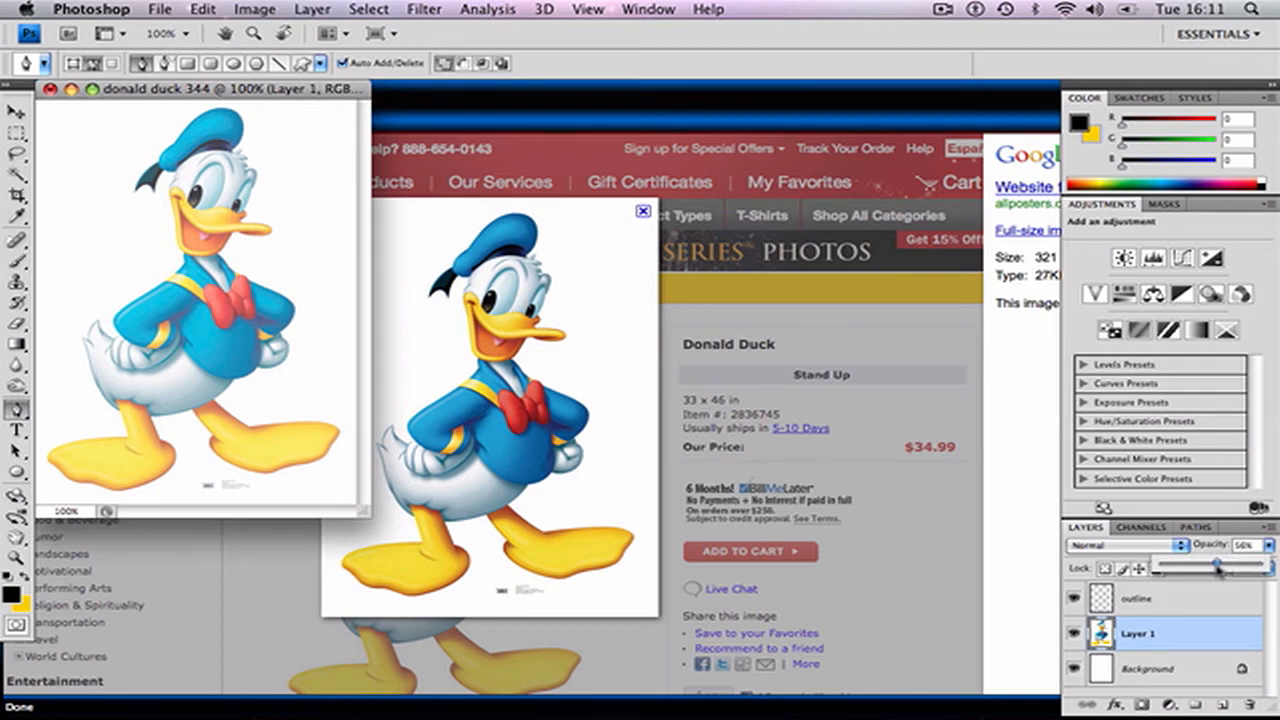
left_click_drag(1218, 567, 1216, 567)
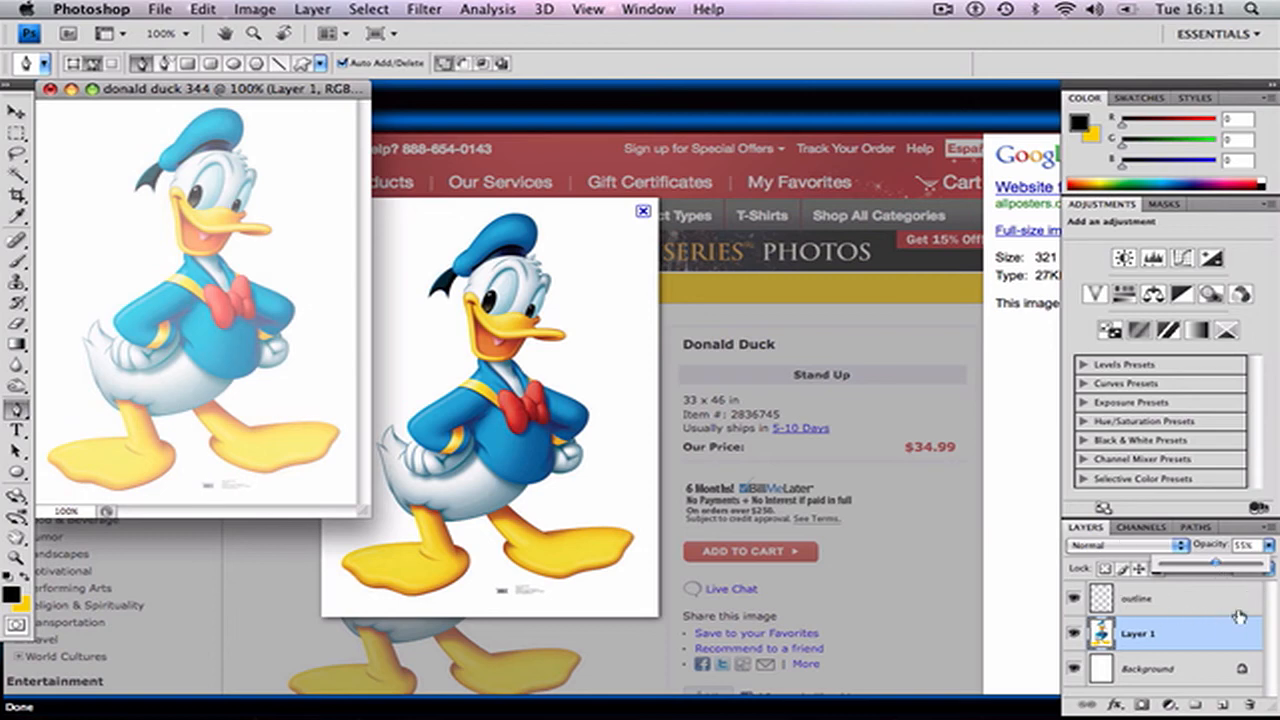
left_click(1246, 532)
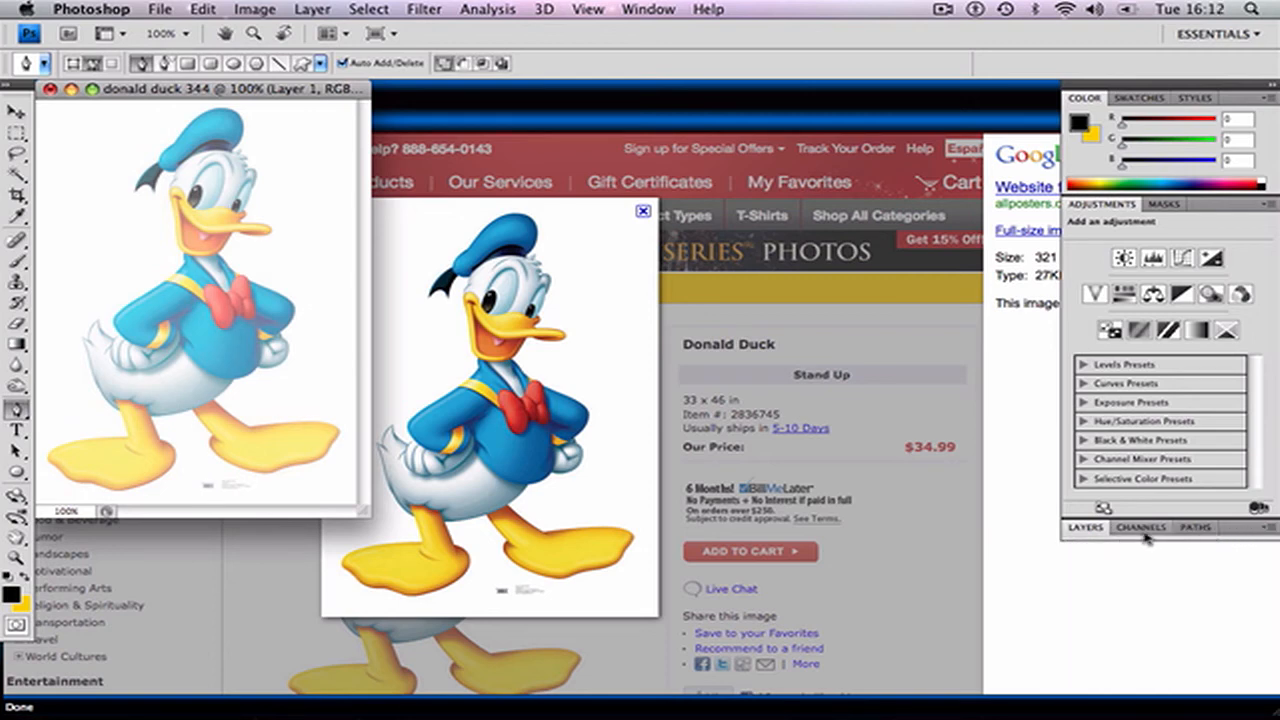
left_click(1268, 528)
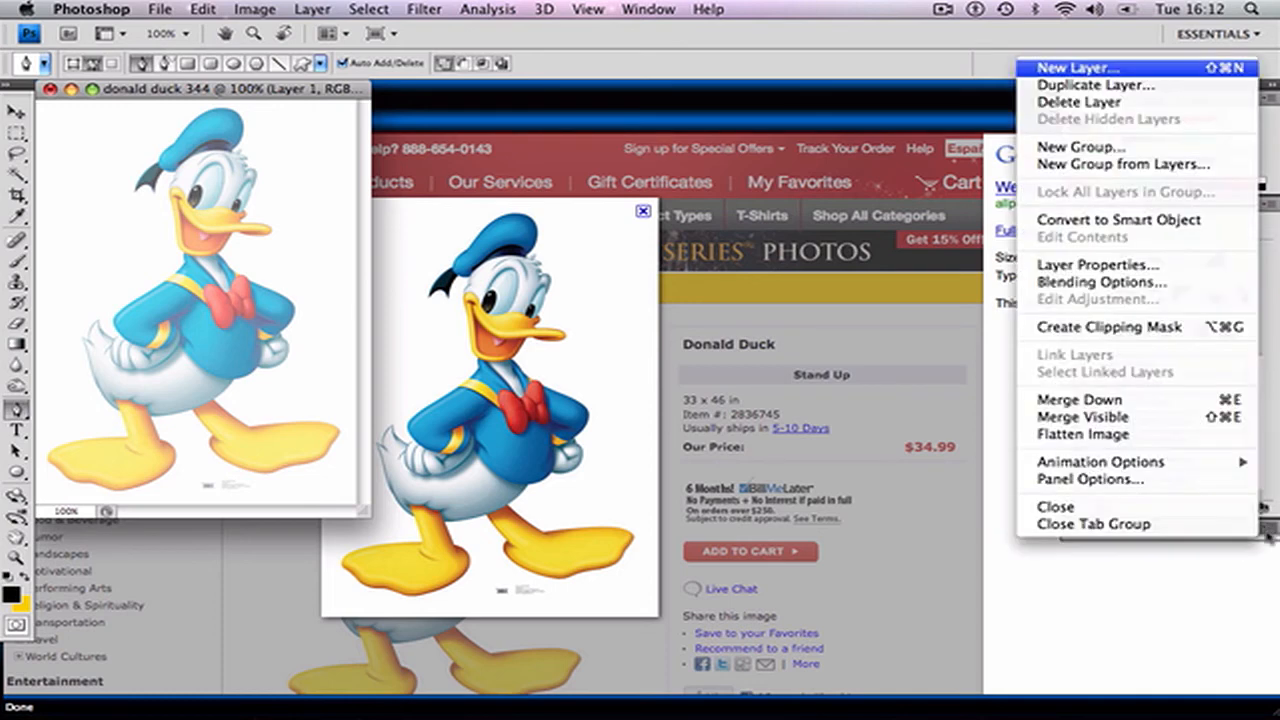
left_click(1270, 527)
left_click(1264, 535)
left_click(1264, 532)
left_click(1100, 530)
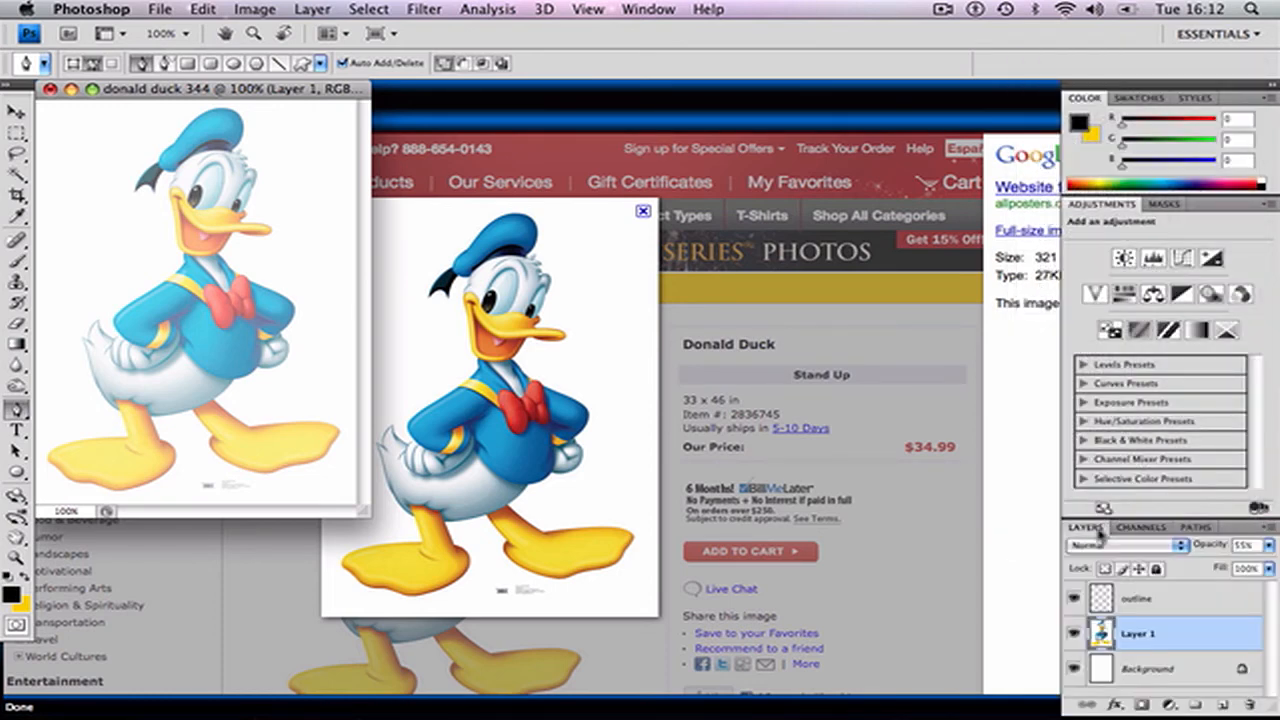
- Make the outline layer active and enlarge the view to 300% around Donald's hat and head
left_click(1104, 606)
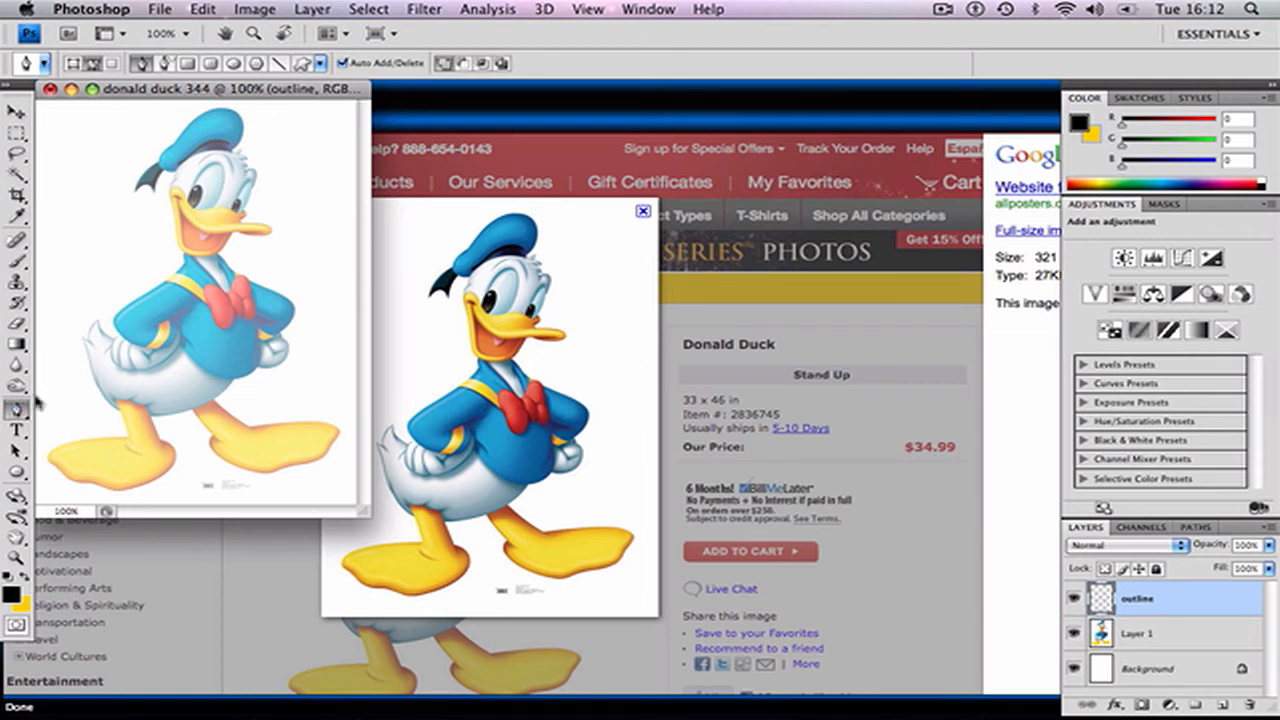
key("super+plus")
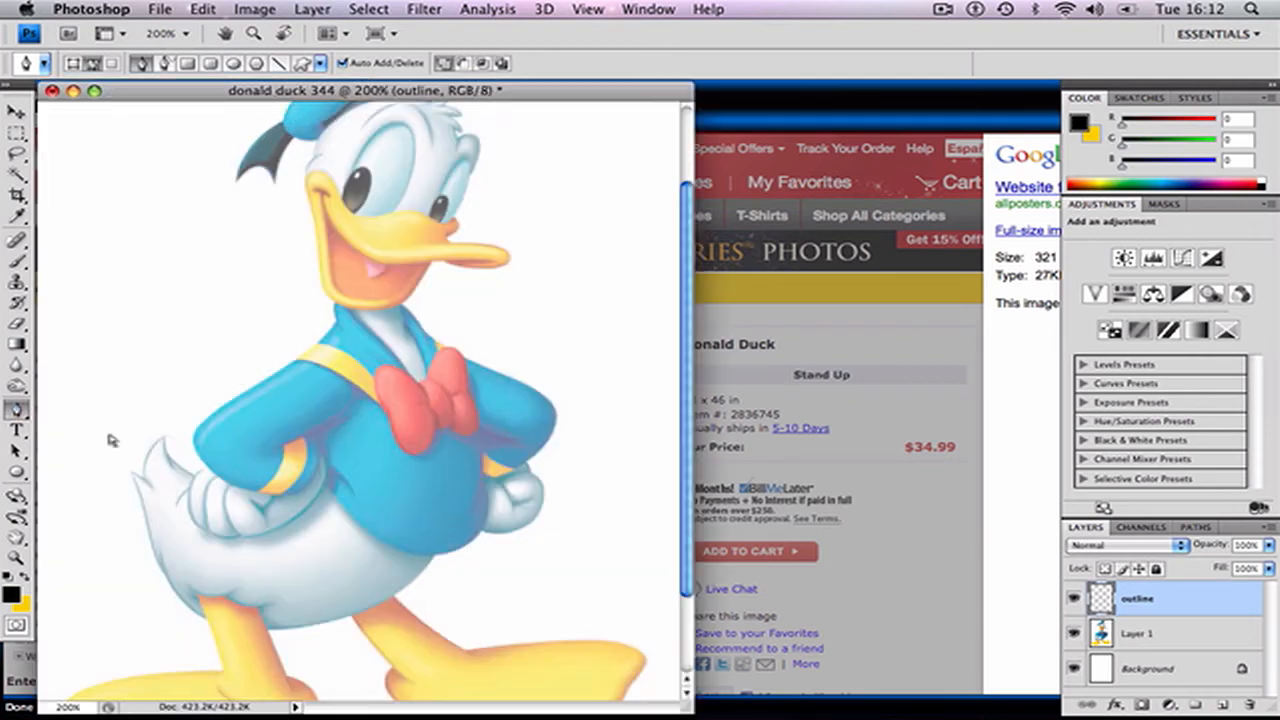
key("super+plus")
scroll(330, 434, "up", 5)
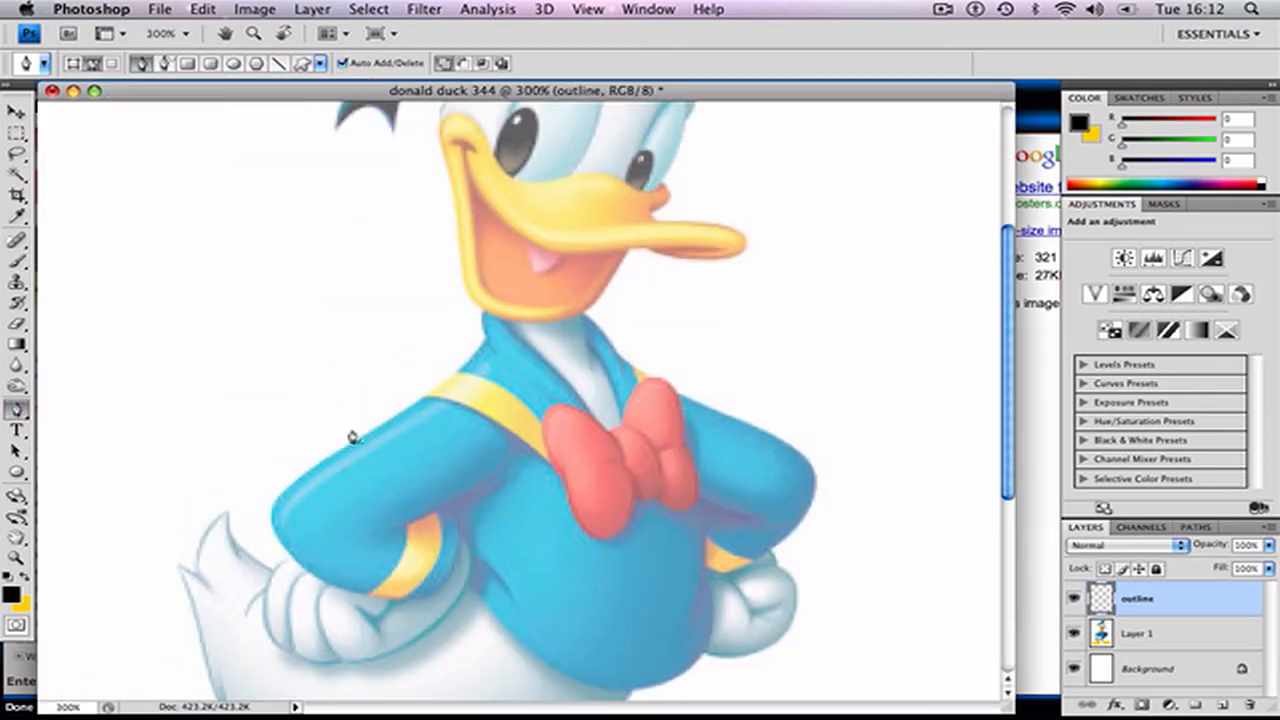
scroll(394, 403, "up", 5)
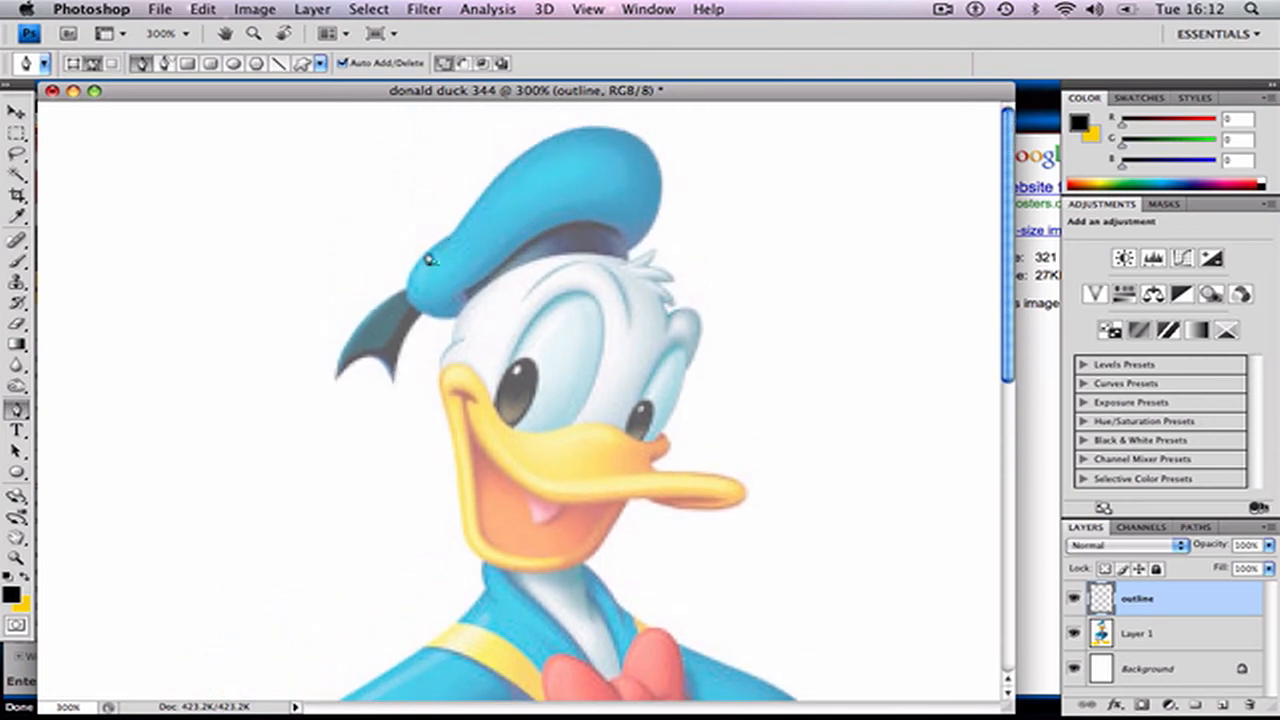
- Trace the outer edge of Donald's hat with a Pen path, from its lower back corner over the crown to the front brim
left_click(455, 318)
left_click_drag(434, 247, 520, 175)
left_click_drag(485, 192, 514, 147)
left_click_drag(631, 134, 722, 160)
left_click(630, 136, "alt")
left_click_drag(627, 252, 551, 329)
- Run the path back close along the hat's edge, redo the curve near the back, close it at its start and deselect it
left_click(628, 253, "alt")
left_click_drag(628, 140, 563, 95)
left_click_drag(477, 212, 431, 275)
key("super+z")
left_click(434, 257)
left_click_drag(418, 254, 401, 269)
left_click(434, 257, "alt")
left_click(455, 322)
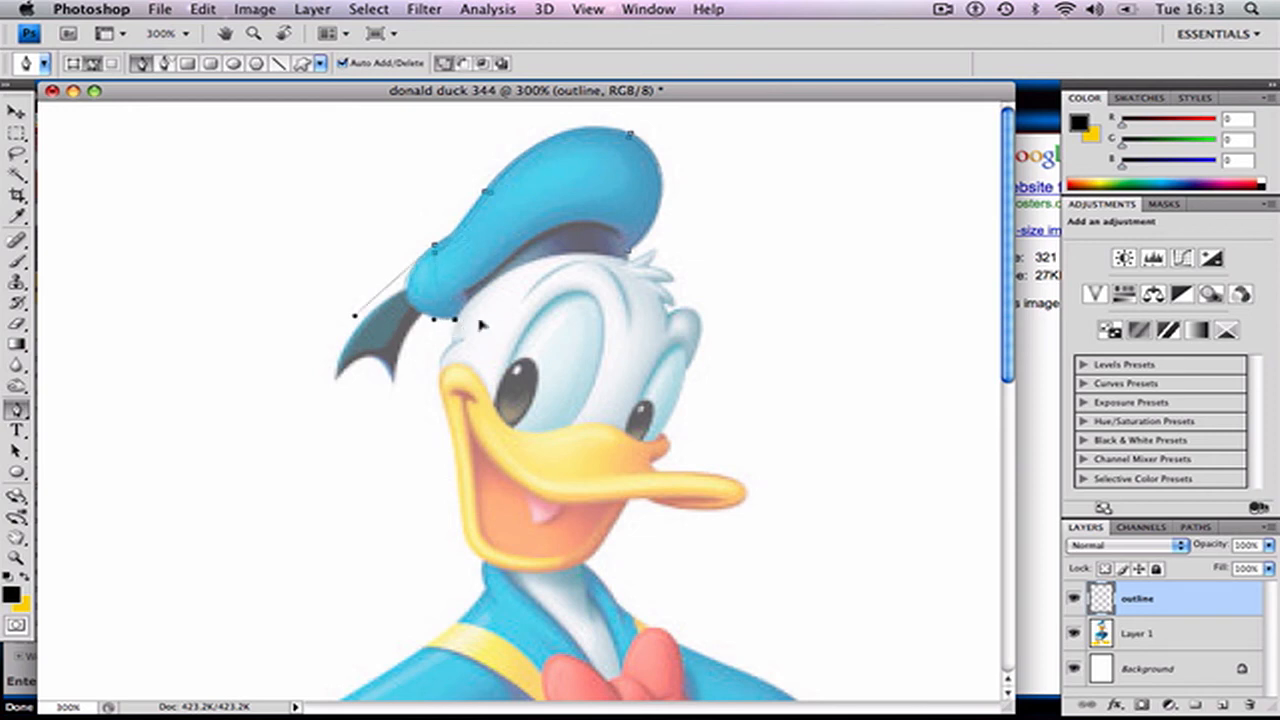
left_click(545, 342, "super")
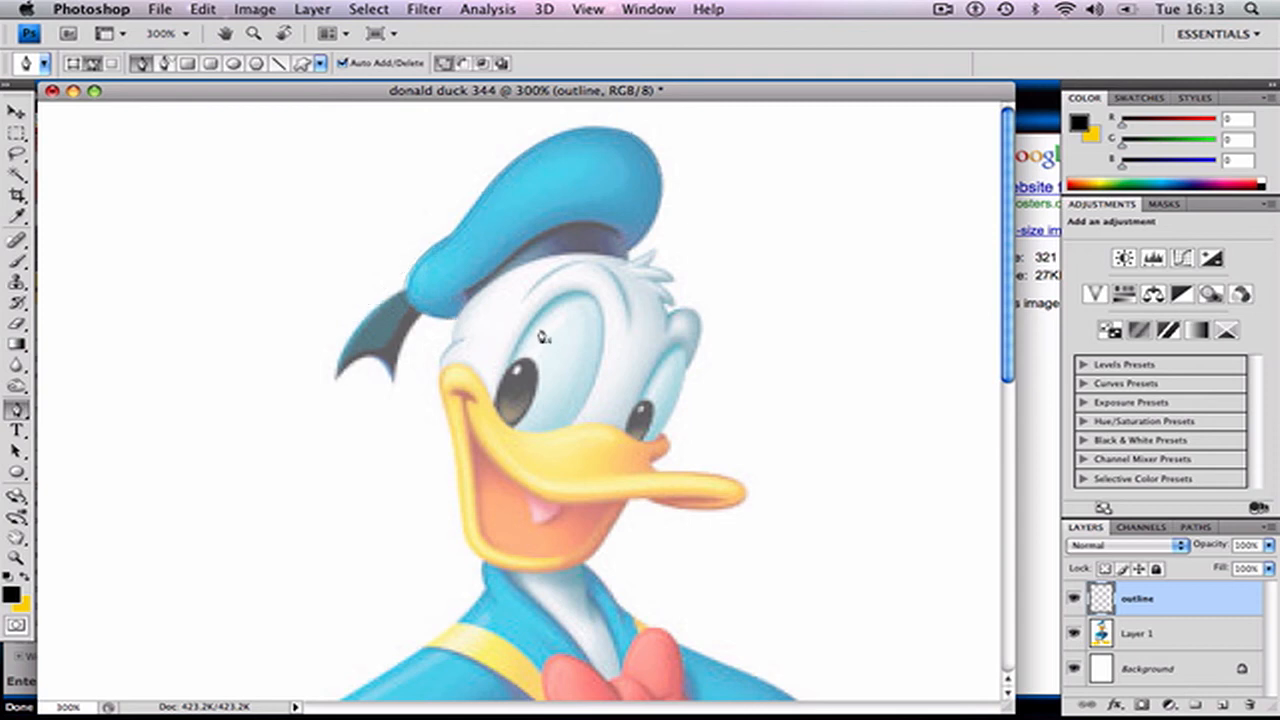
- Fill the hat path with black in Normal mode at 100% opacity on the outline layer
right_click(430, 263)
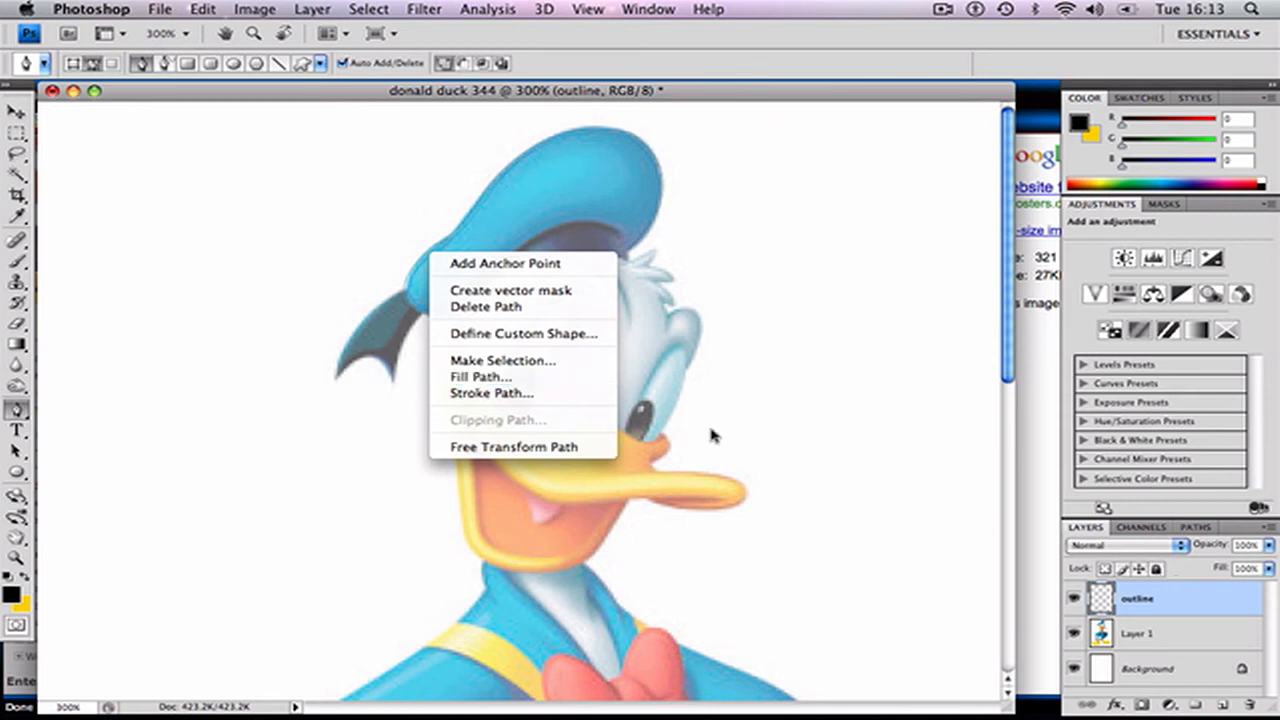
left_click(468, 378)
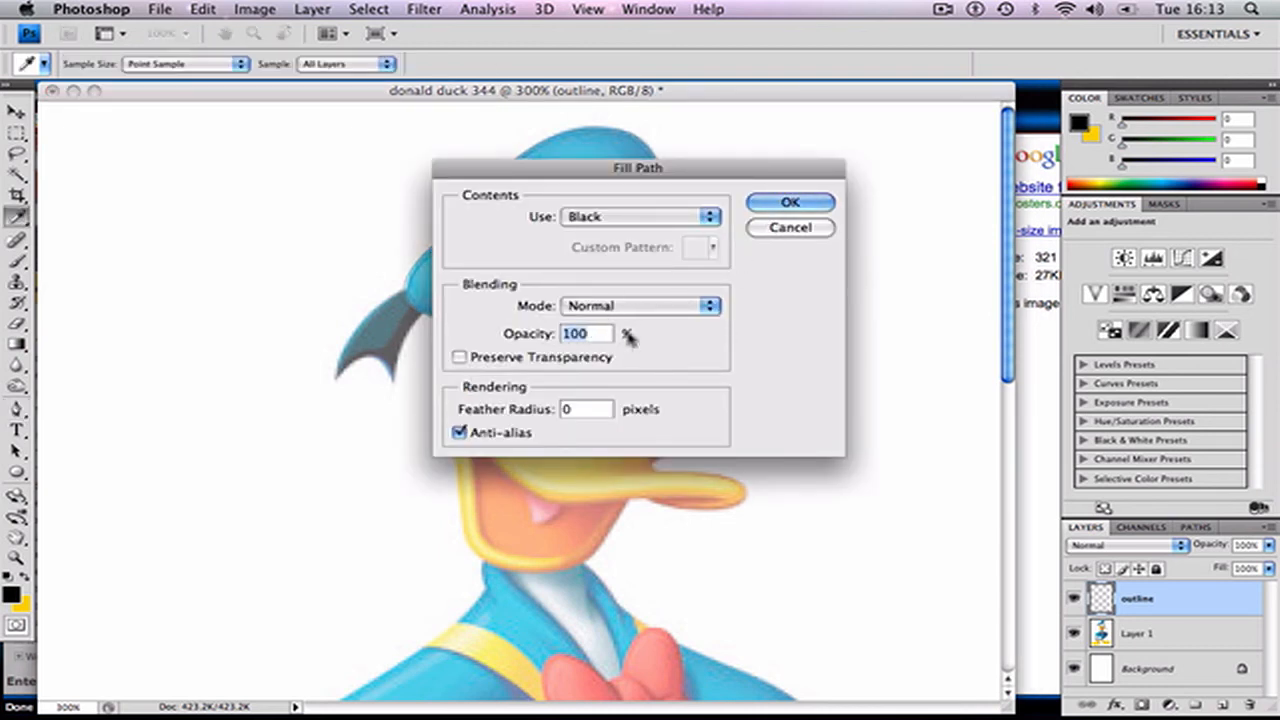
left_click(706, 216)
left_click(690, 216)
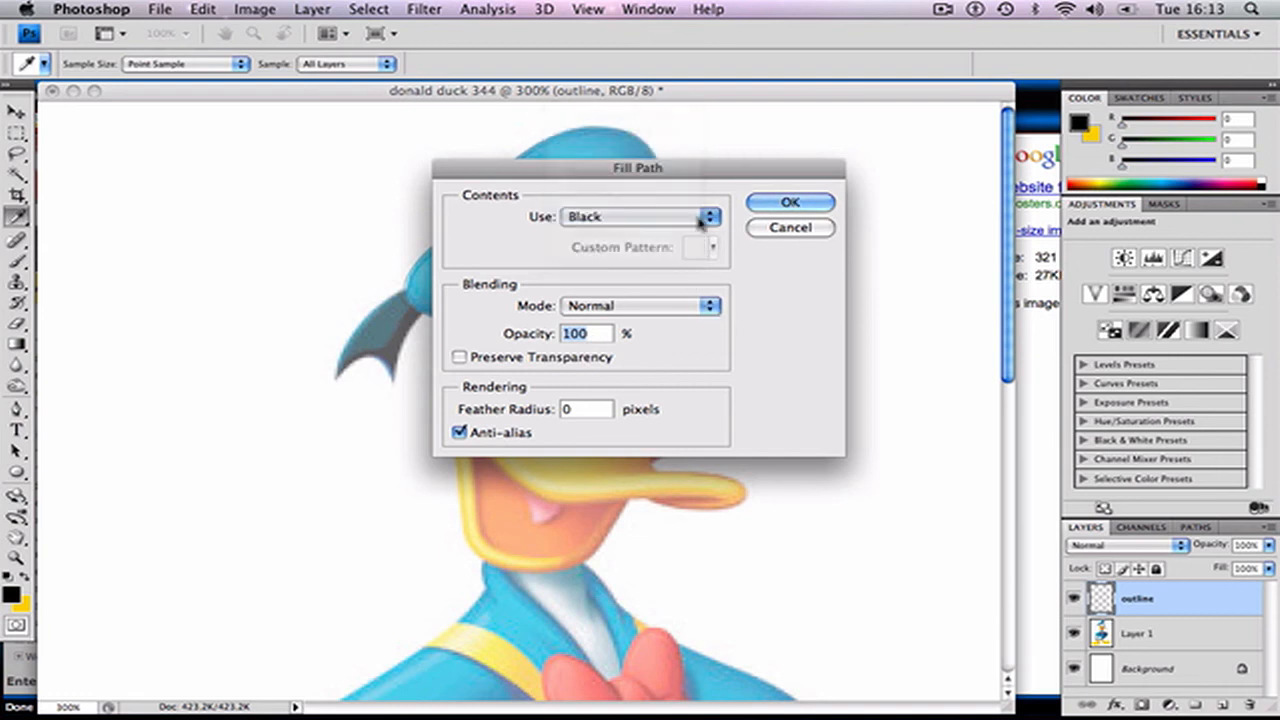
left_click(790, 204)
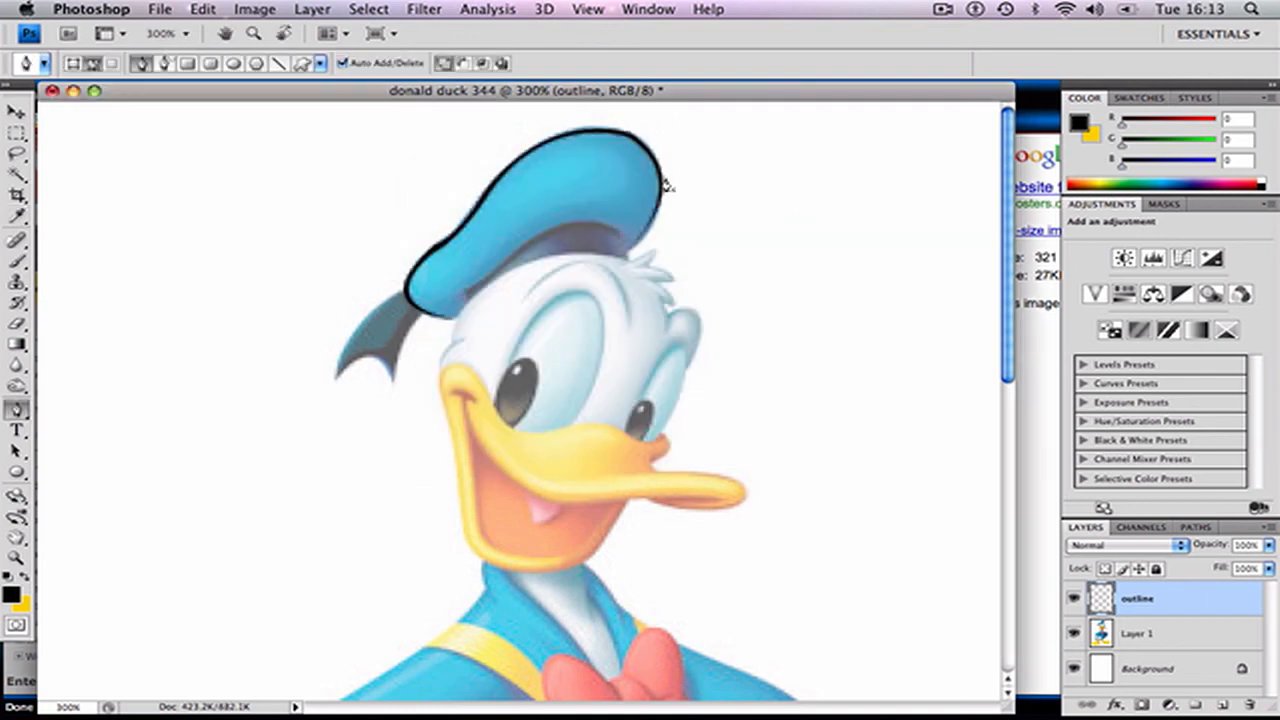
- Delete the path around the hat, keeping its black fill
key("super+minus")
key("super+minus")
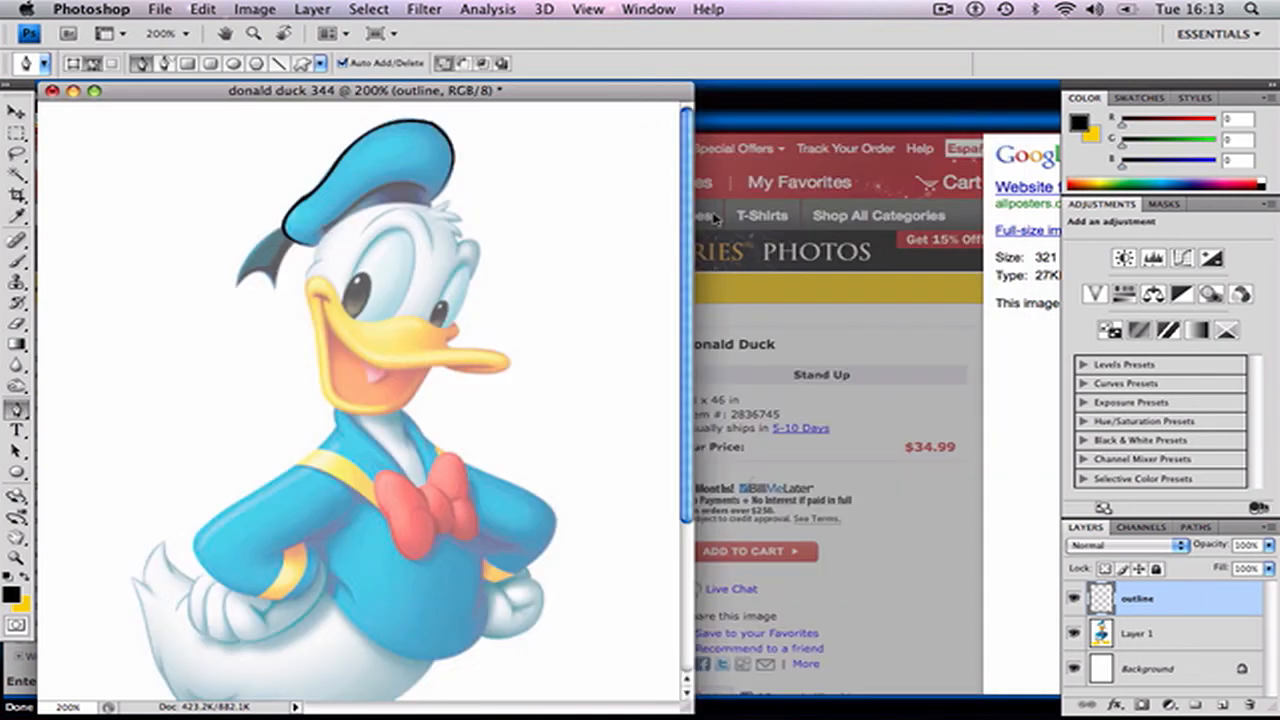
key("super+plus")
key("super+plus")
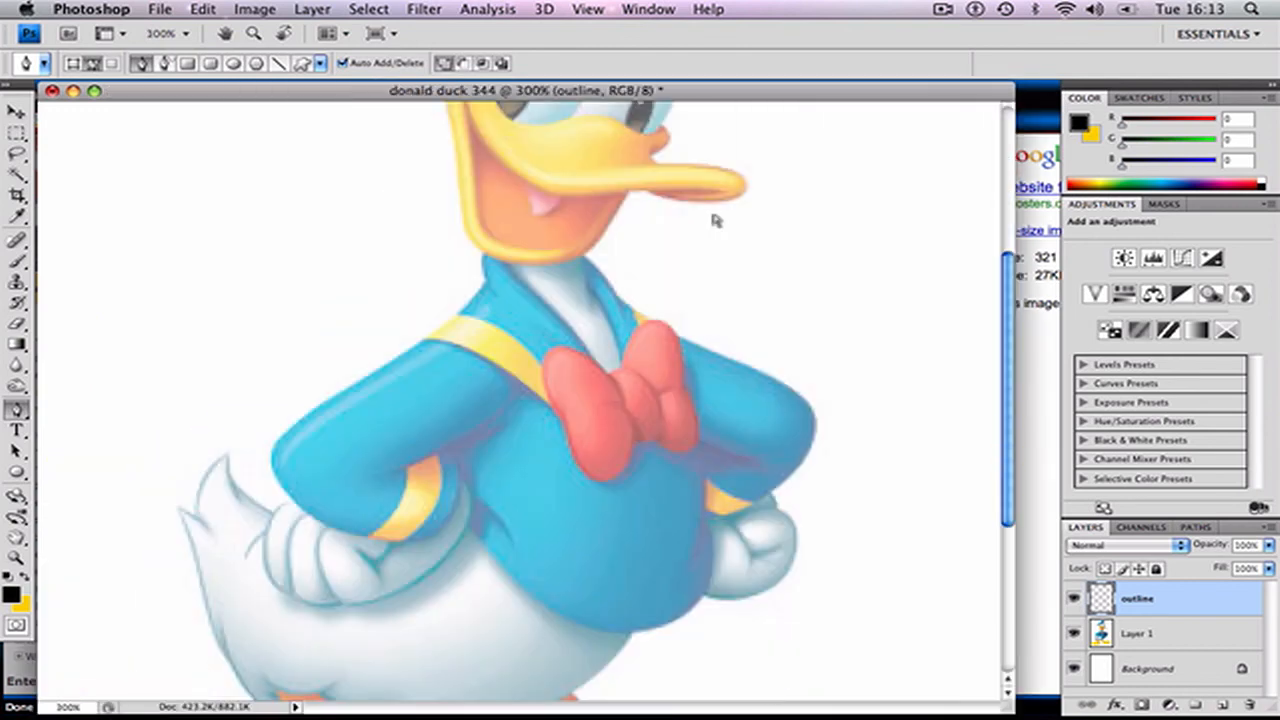
left_click_drag(1005, 308, 980, 157)
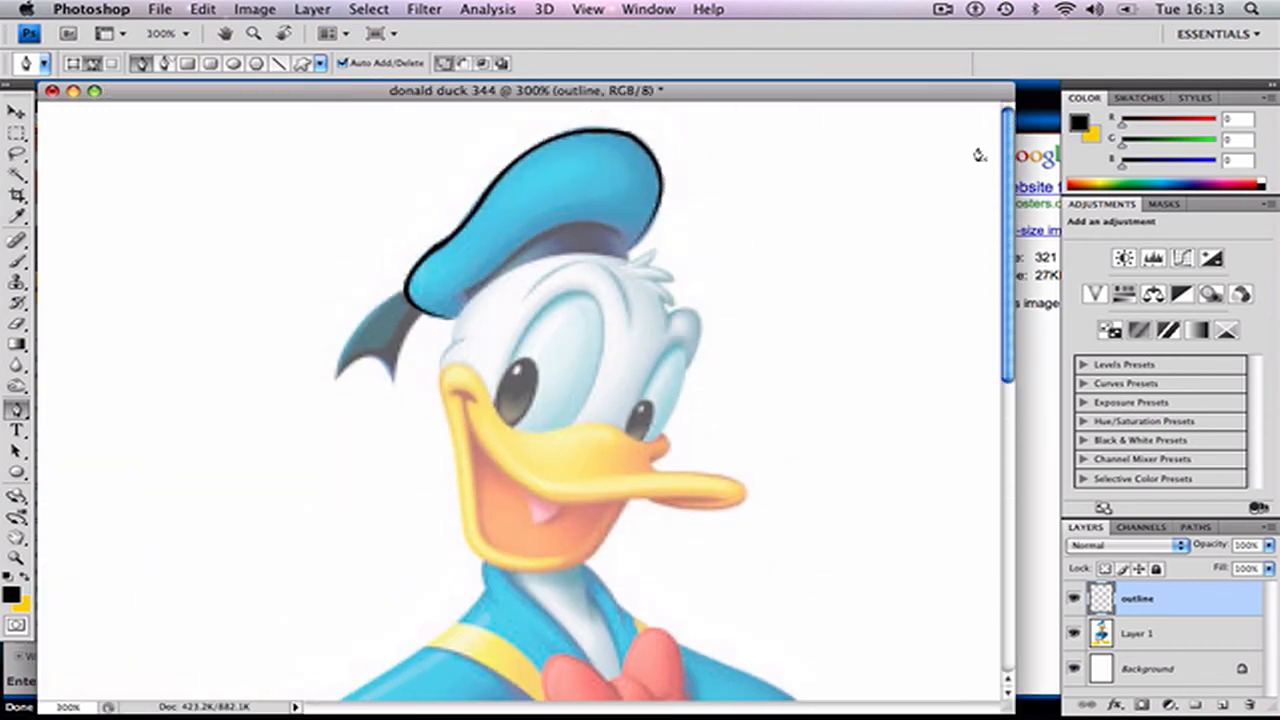
right_click(632, 148)
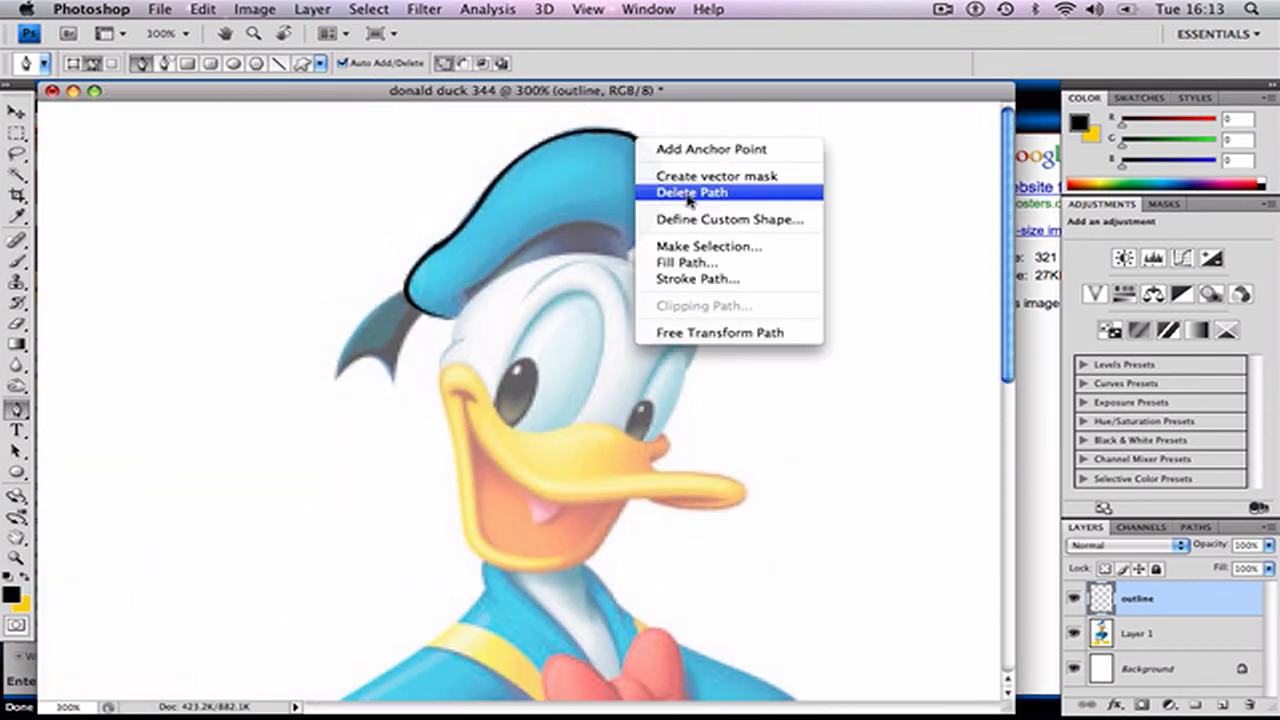
left_click(662, 191)
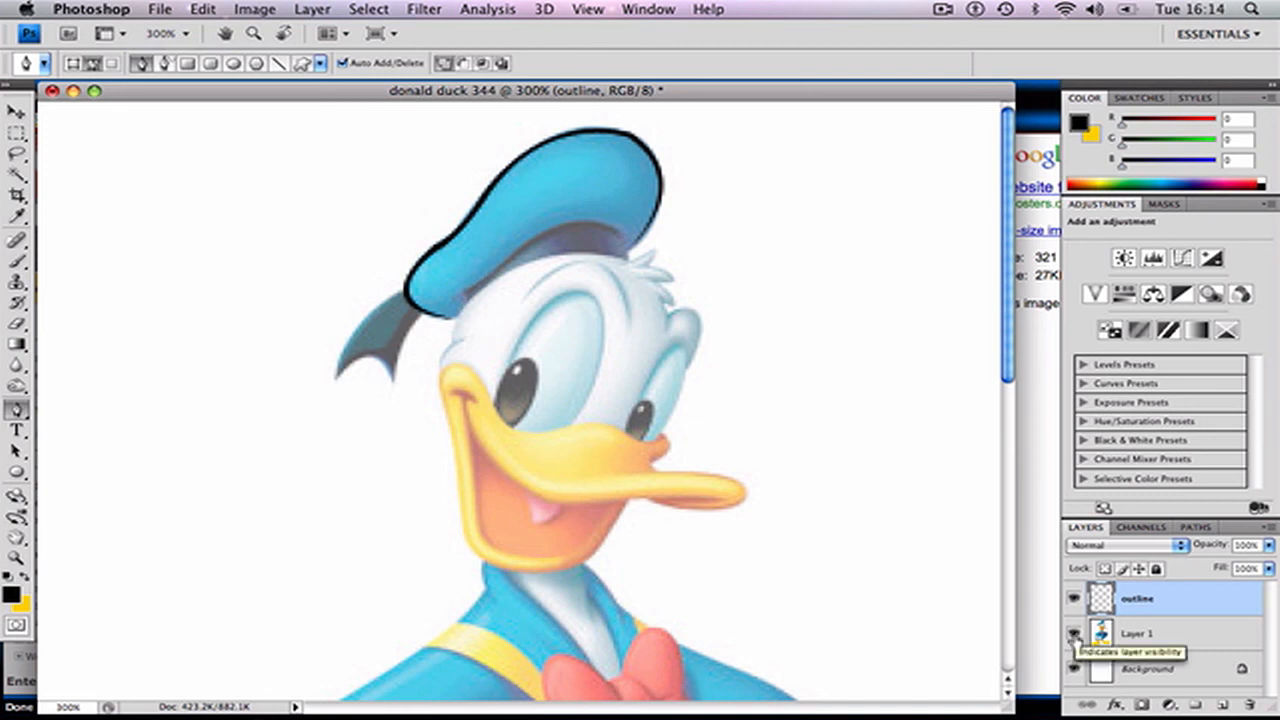
- Toggle the Donald Duck picture layer off and on to examine the hat outline by itself
left_click(1073, 633)
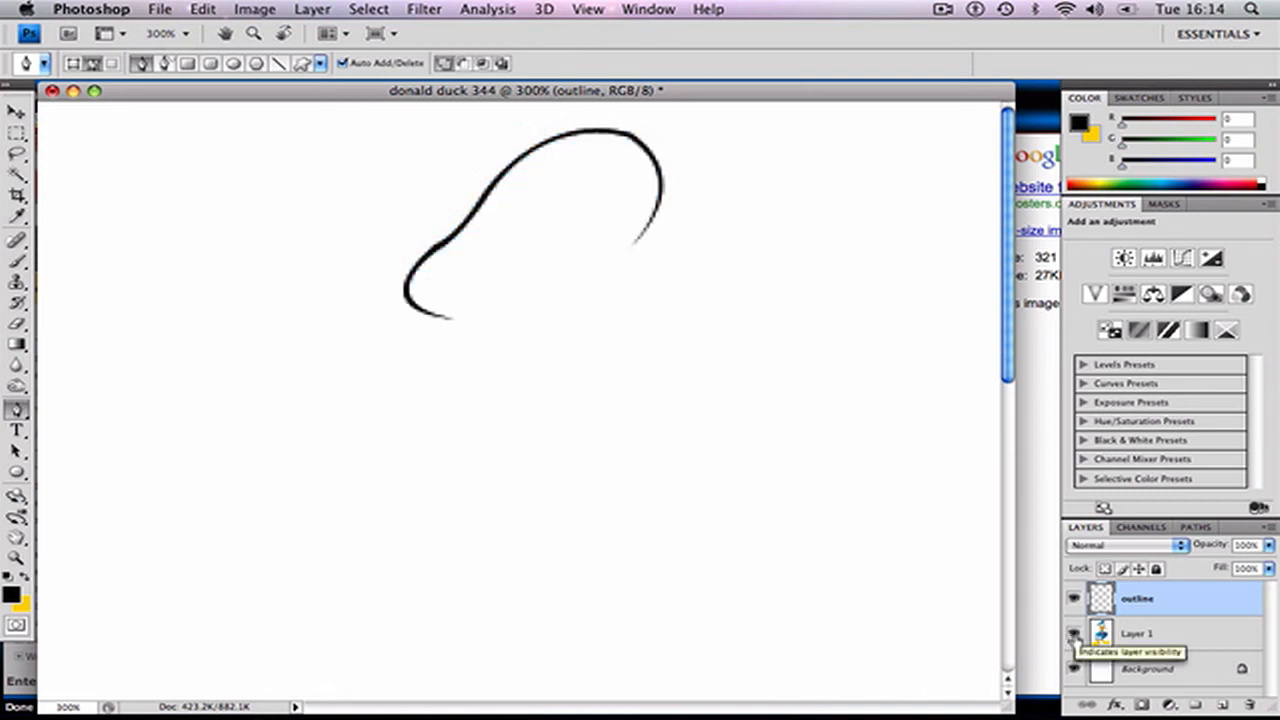
left_click(1073, 633)
left_click(1073, 633)
left_click(1073, 633)
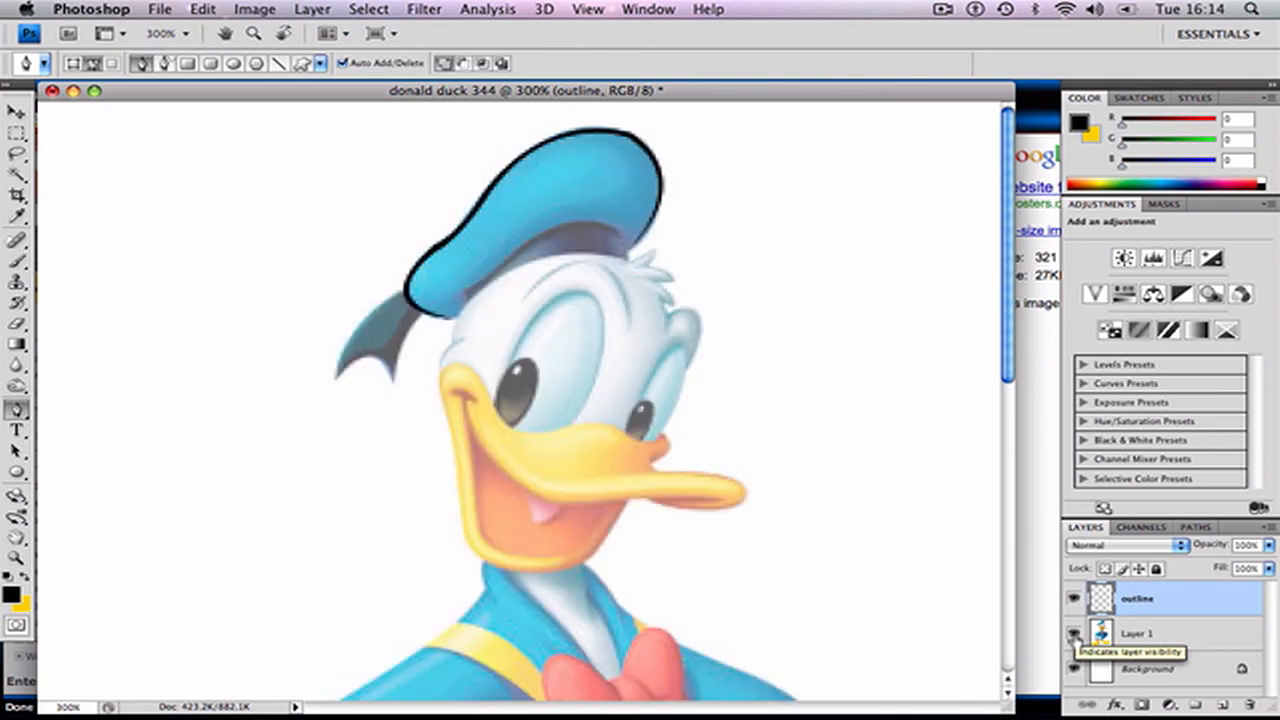
left_click(1073, 634)
left_click(1074, 636)
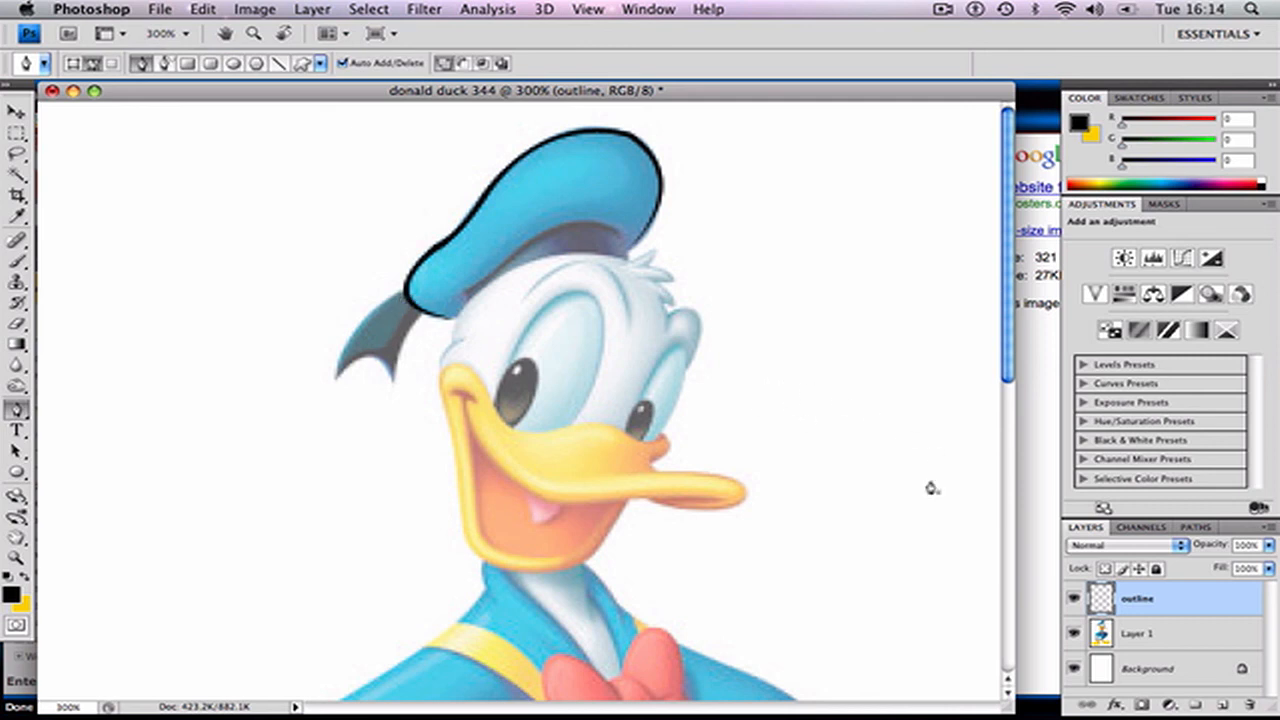
- Create a new layer named feet above the outline layer and bring Donald's feet into view
key("super+shift+n")
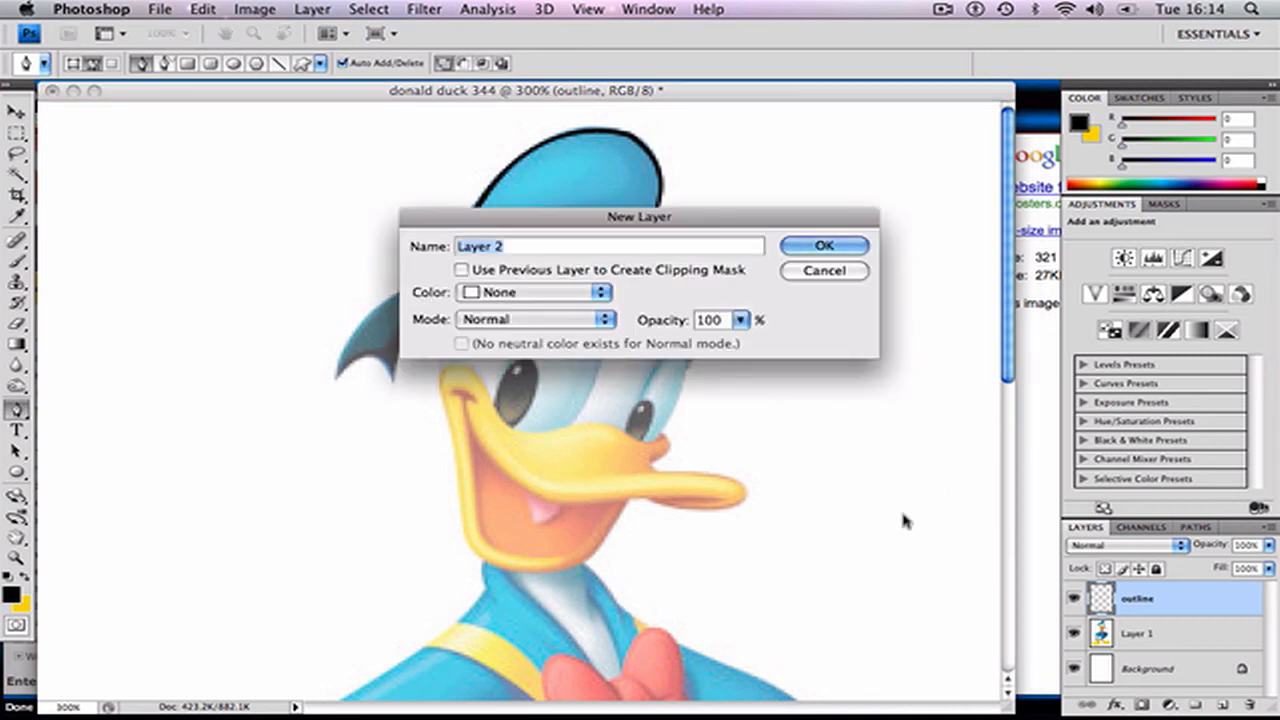
key("BackSpace")
type("feet")
key("Return")
scroll(860, 548, "down", 4)
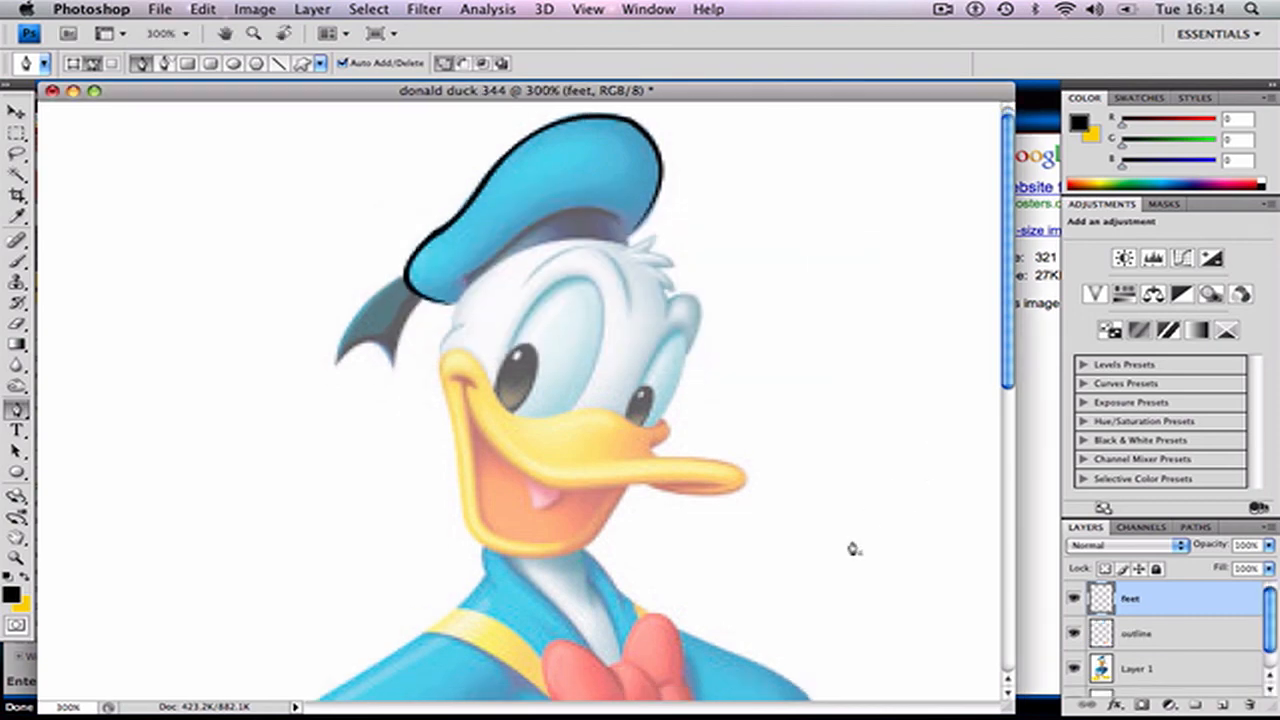
left_click_drag(1007, 403, 965, 660)
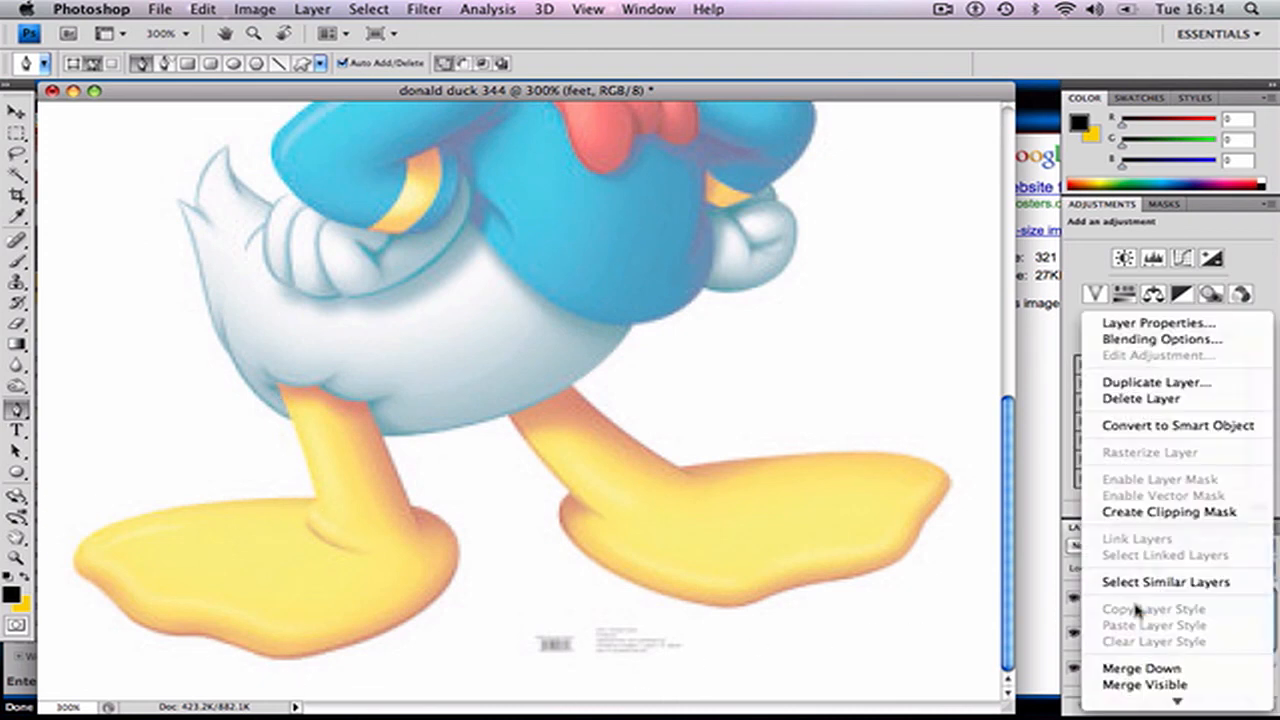
- Delete the feet layer
right_click(1136, 606)
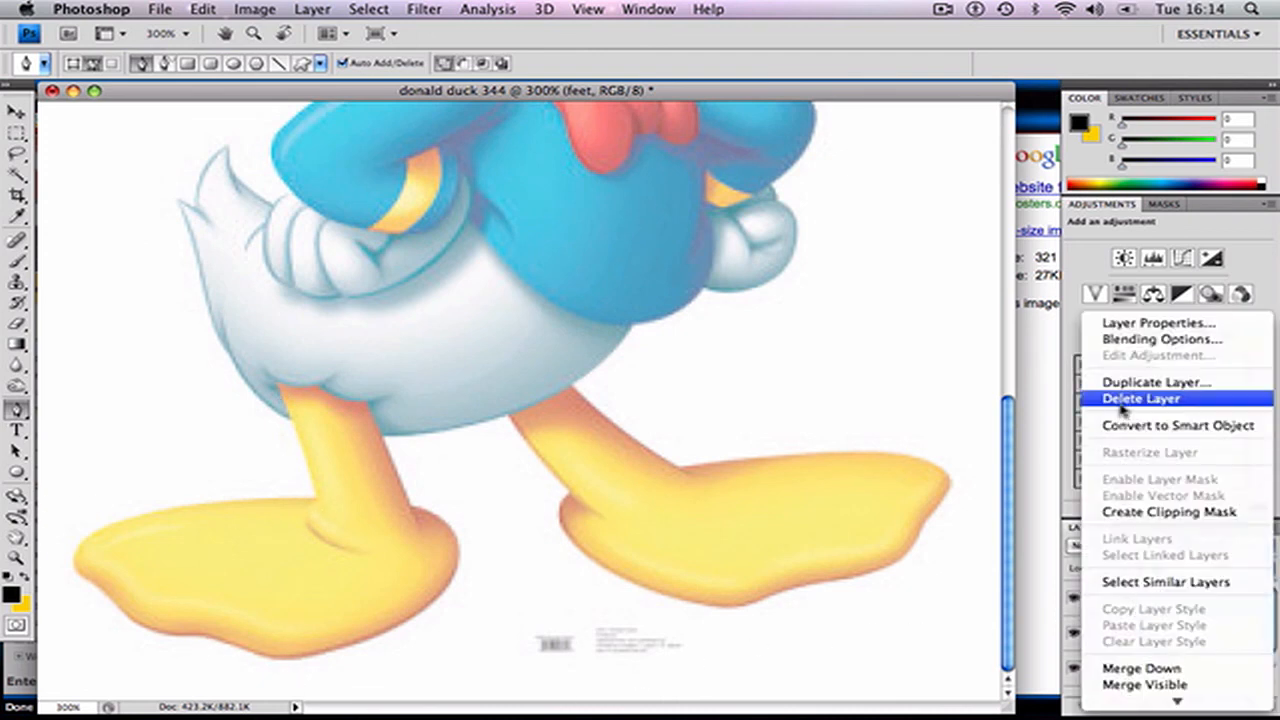
left_click(1123, 398)
left_click(655, 230)
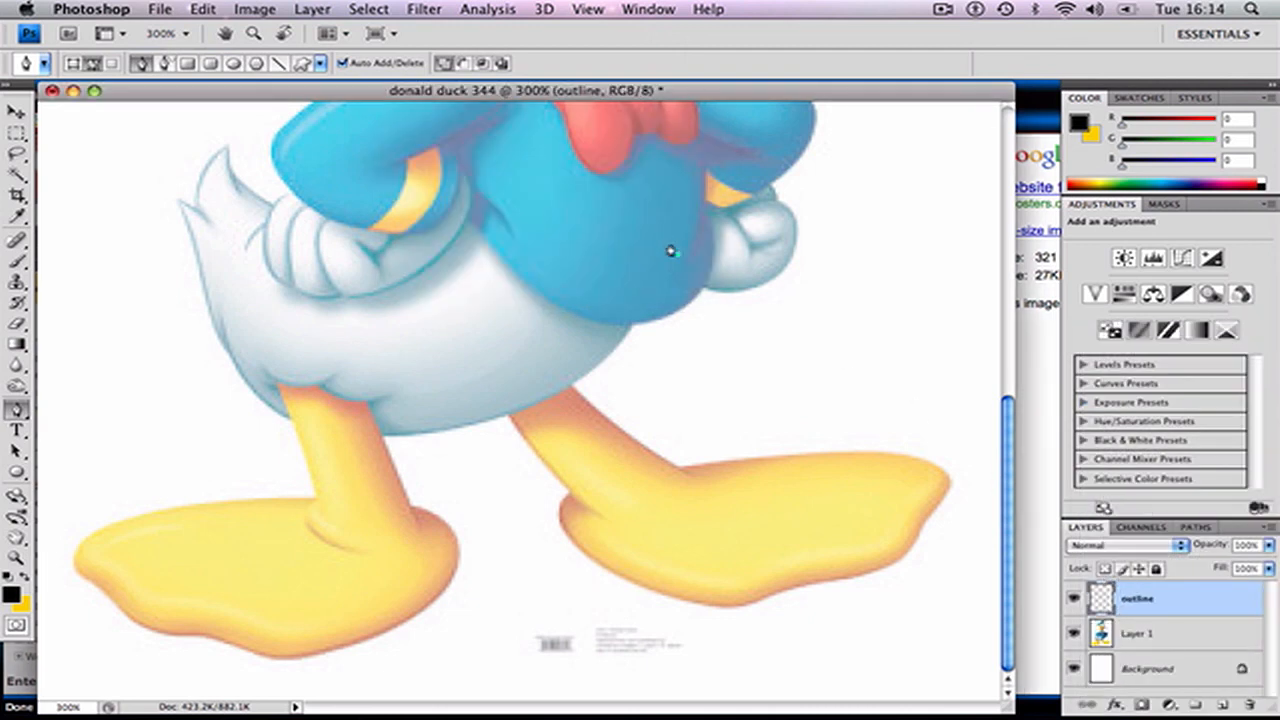
- Draw a thin closed crescent path with the Pen tool in the blank area behind Donald's head
scroll(823, 434, "up", 3)
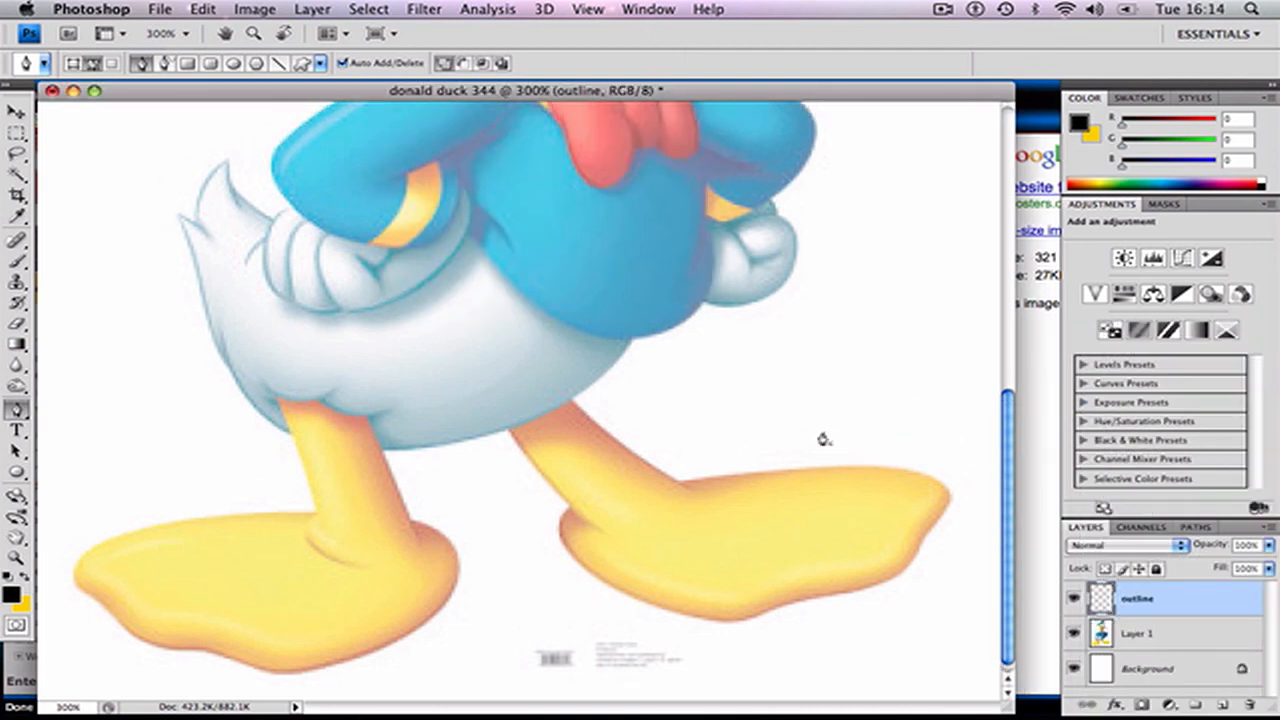
scroll(512, 498, "up", 8)
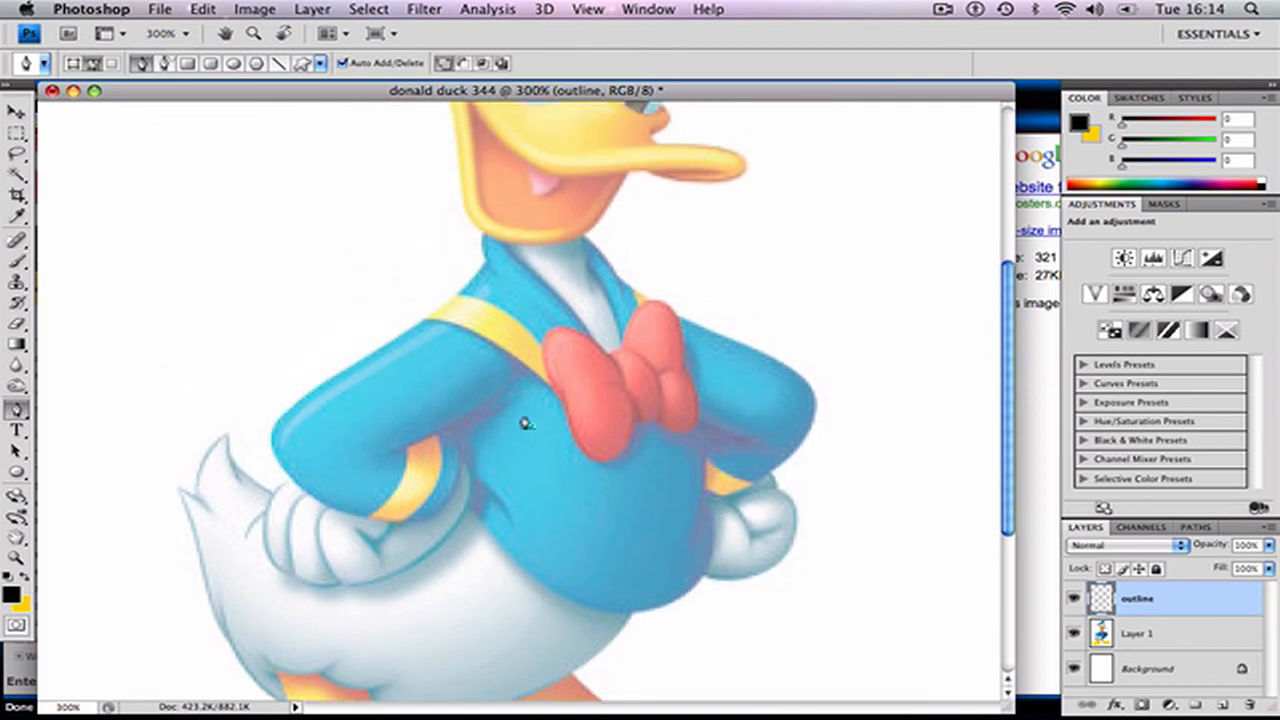
scroll(527, 422, "up", 1)
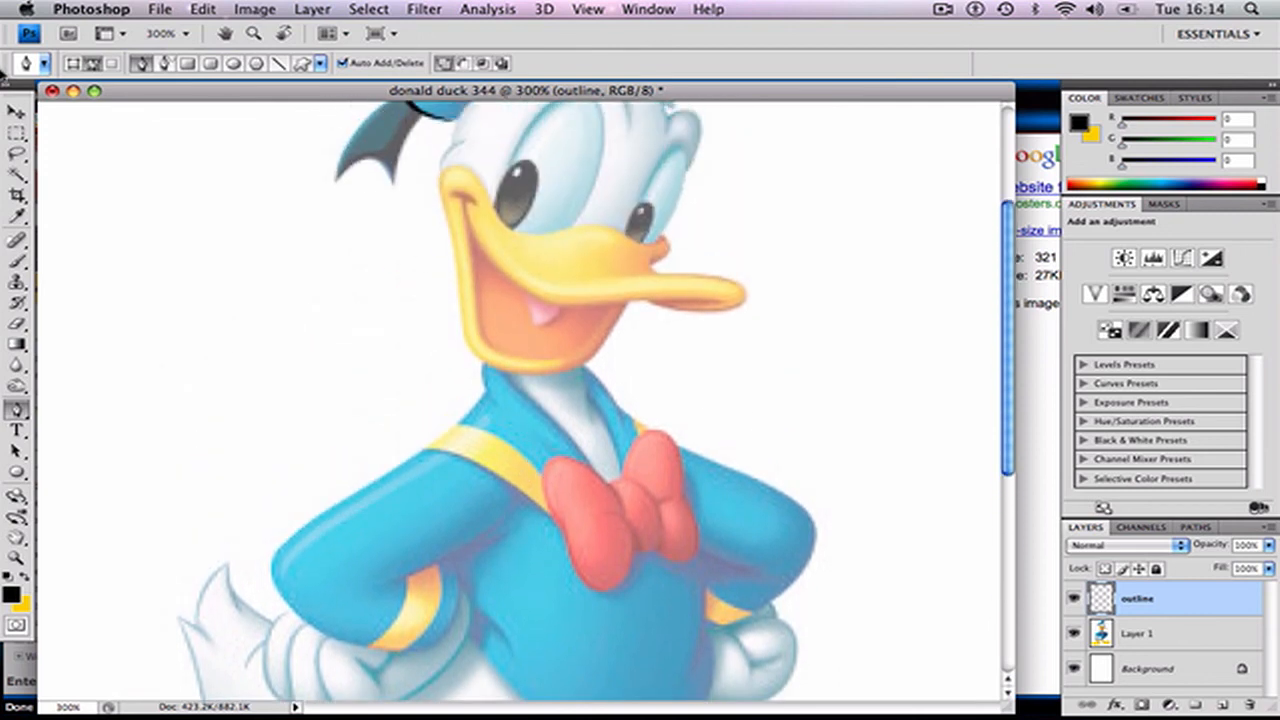
left_click(296, 190)
left_click_drag(278, 435, 428, 555)
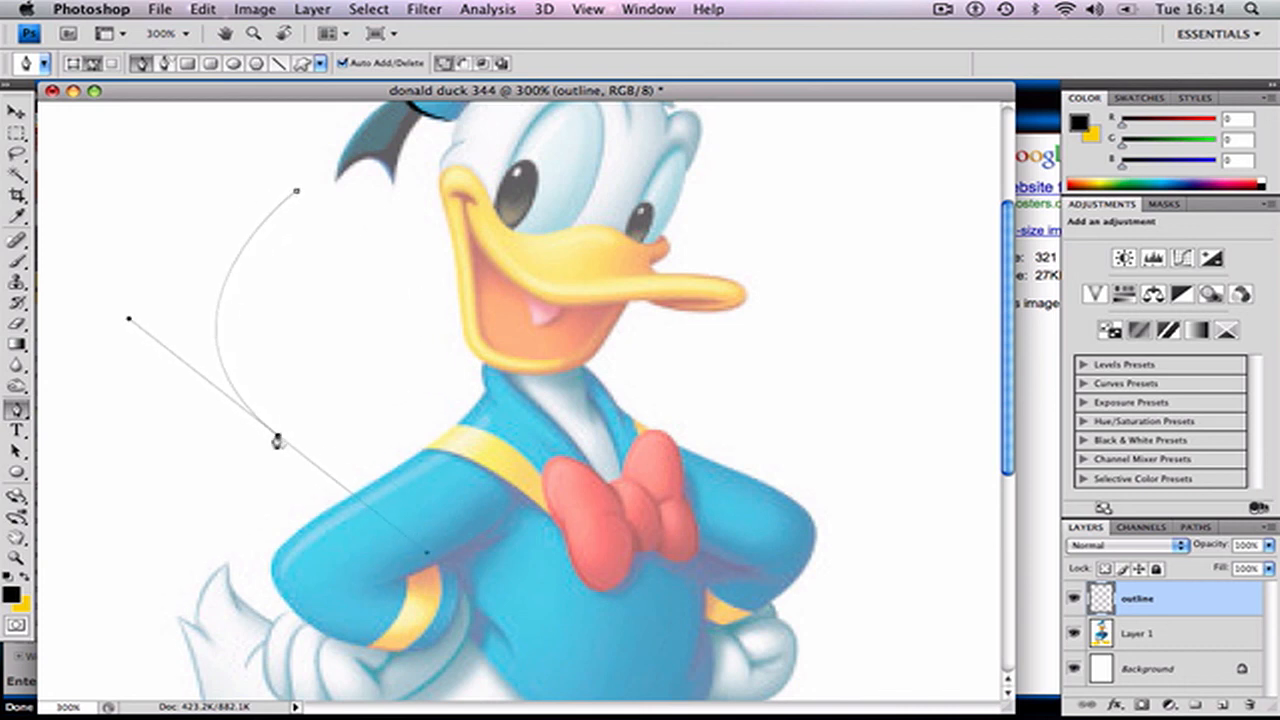
left_click(278, 438, "alt")
left_click_drag(297, 192, 459, 246)
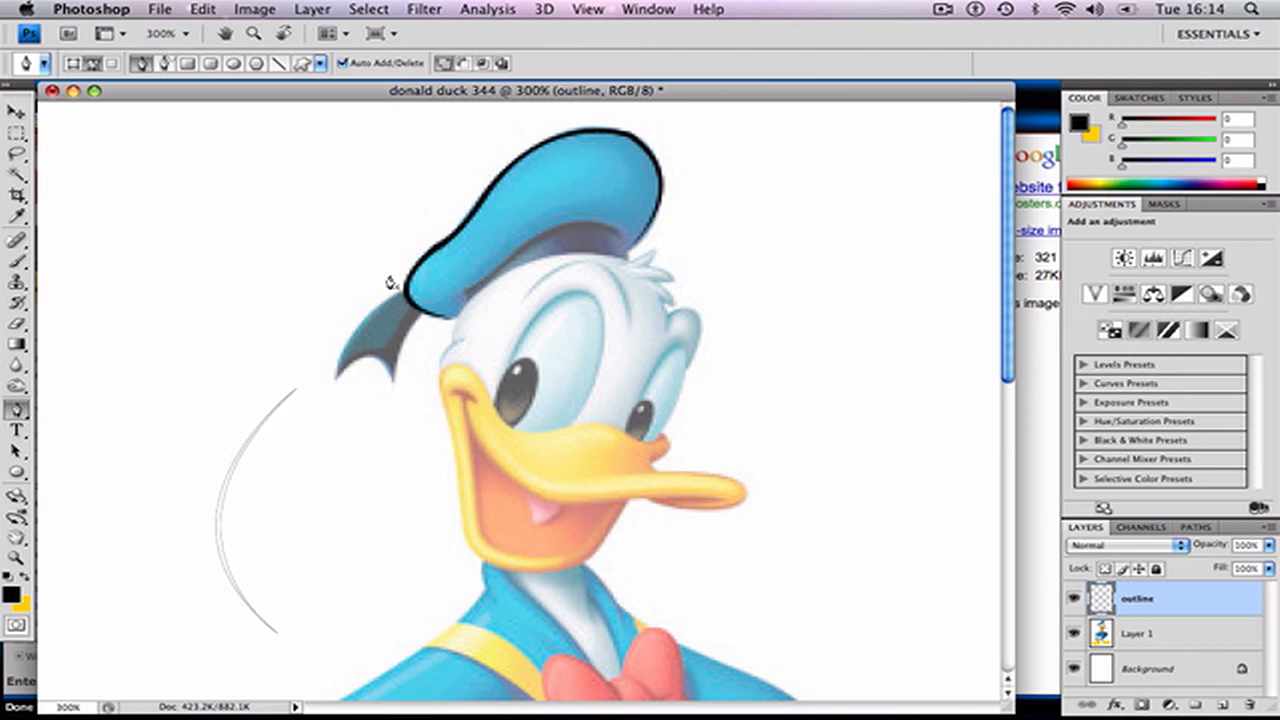
- Fill the crescent path with black at 100% opacity, and delete the path
right_click(222, 500)
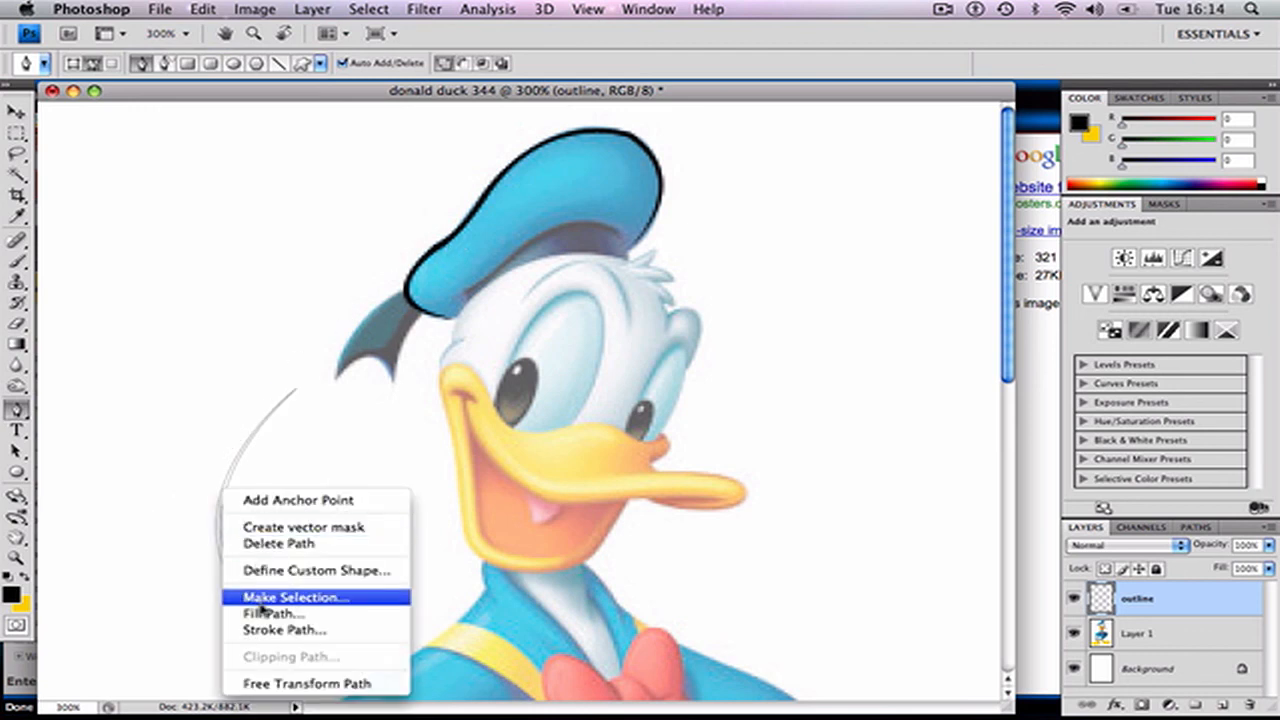
left_click(266, 612)
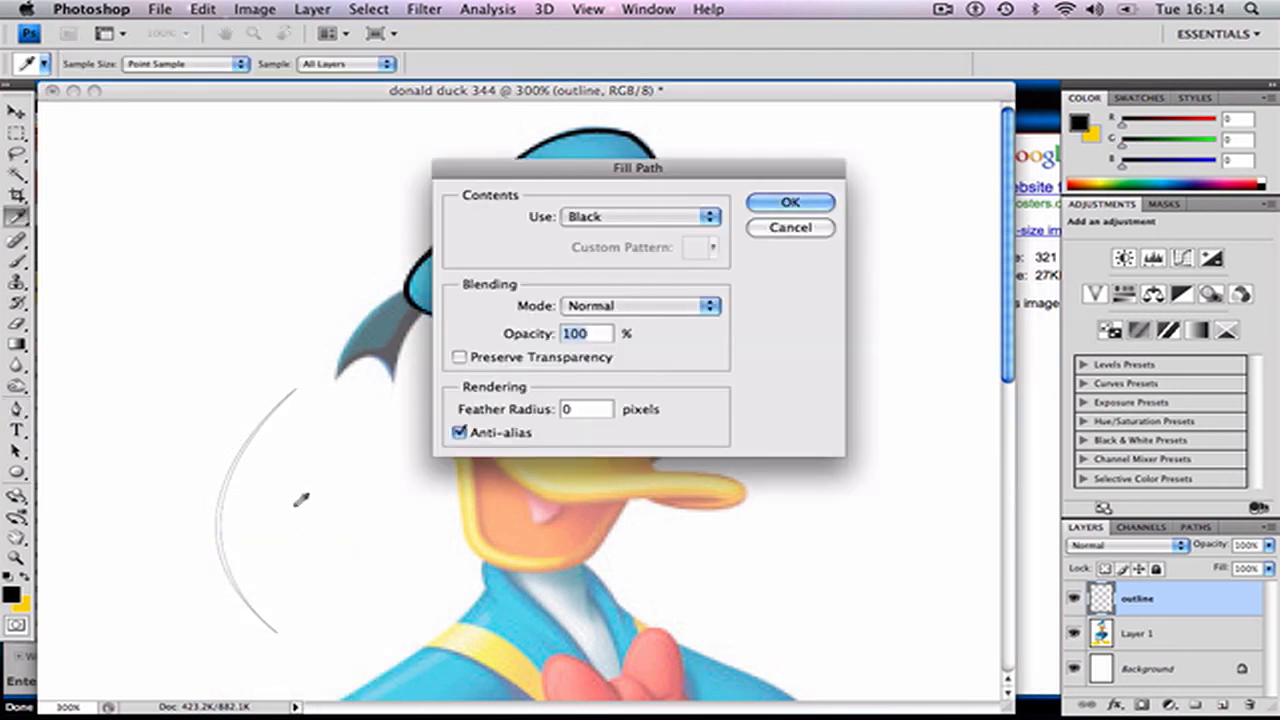
key("Return")
right_click(226, 490)
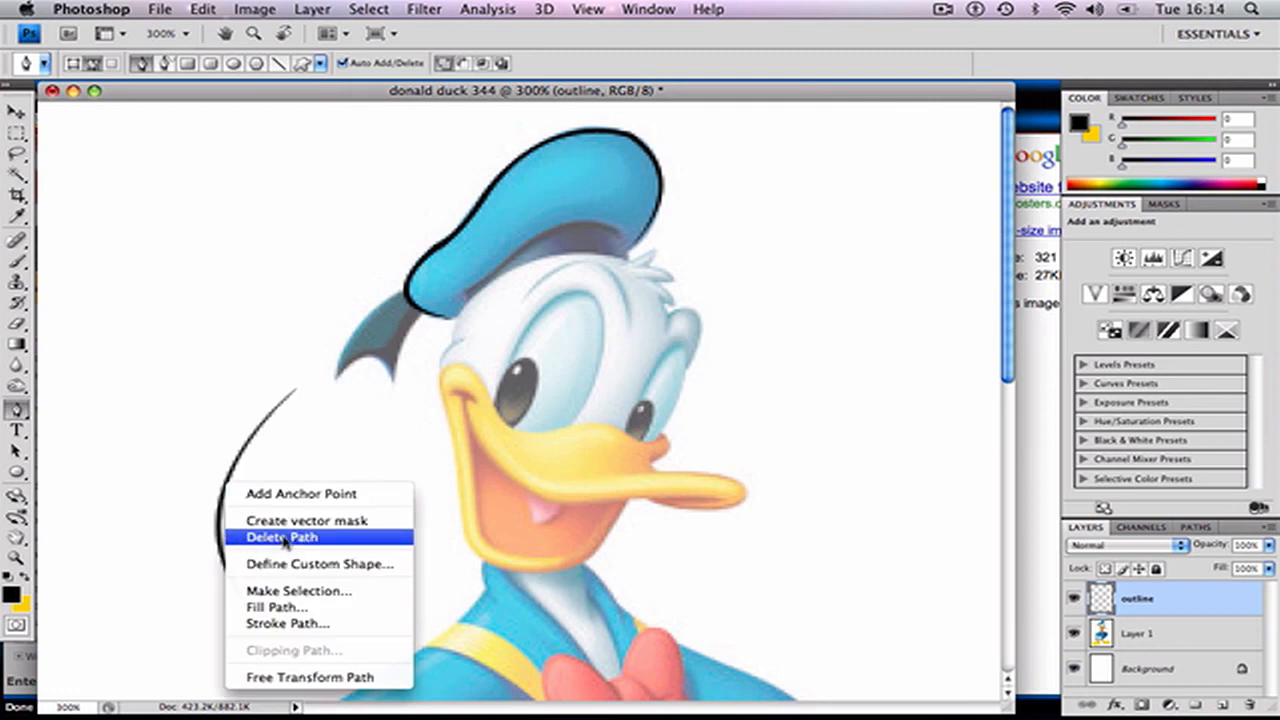
left_click(284, 538)
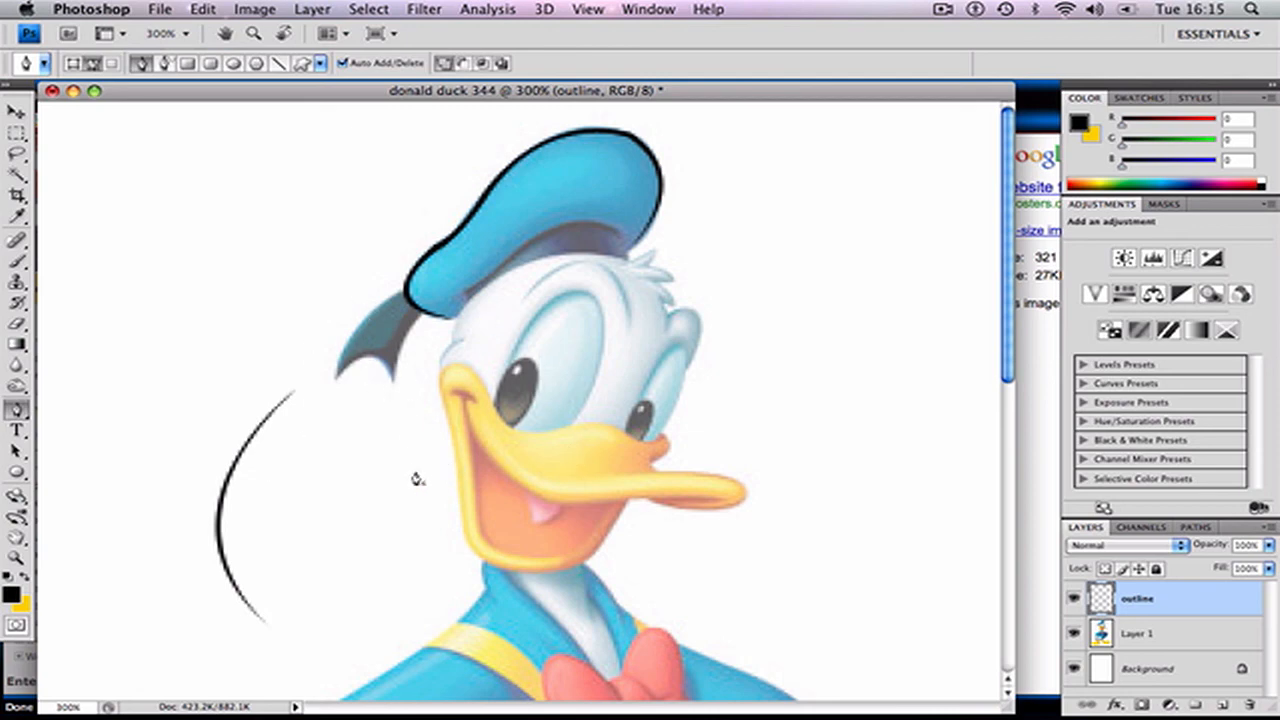
key("super+minus")
key("super+minus")
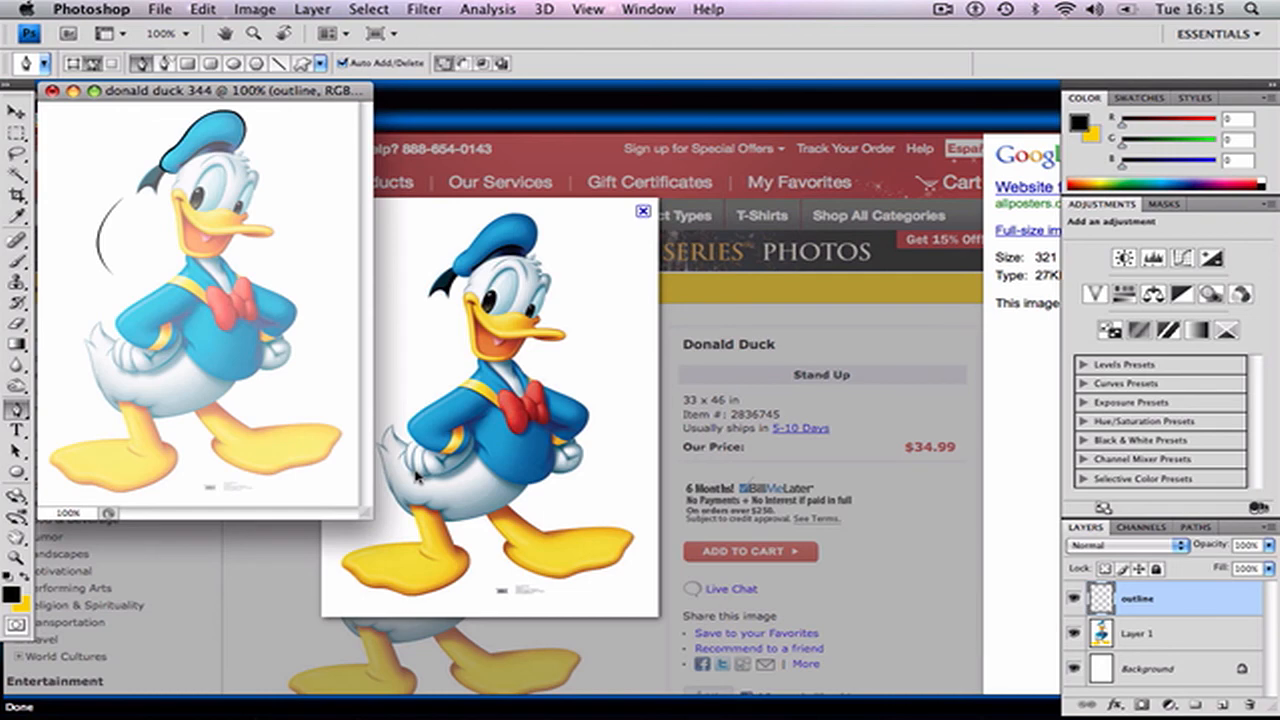
key("super+plus")
key("super+plus")
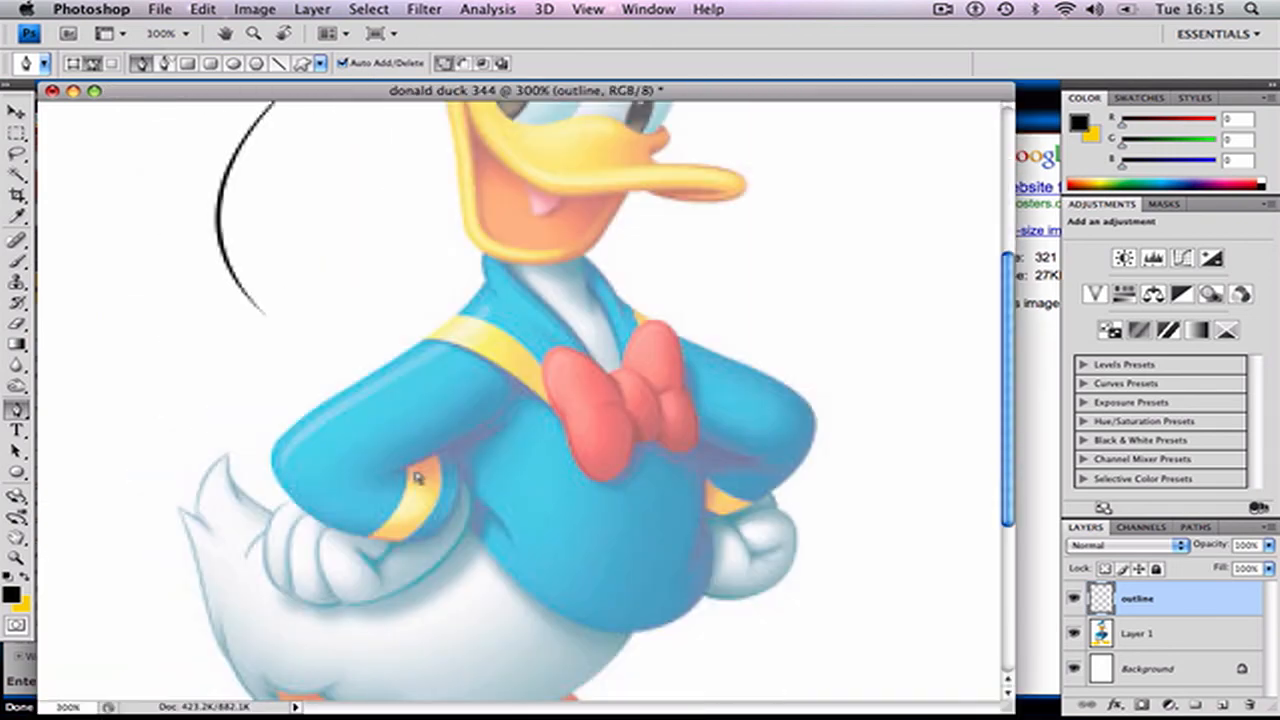
scroll(391, 429, "up", 5)
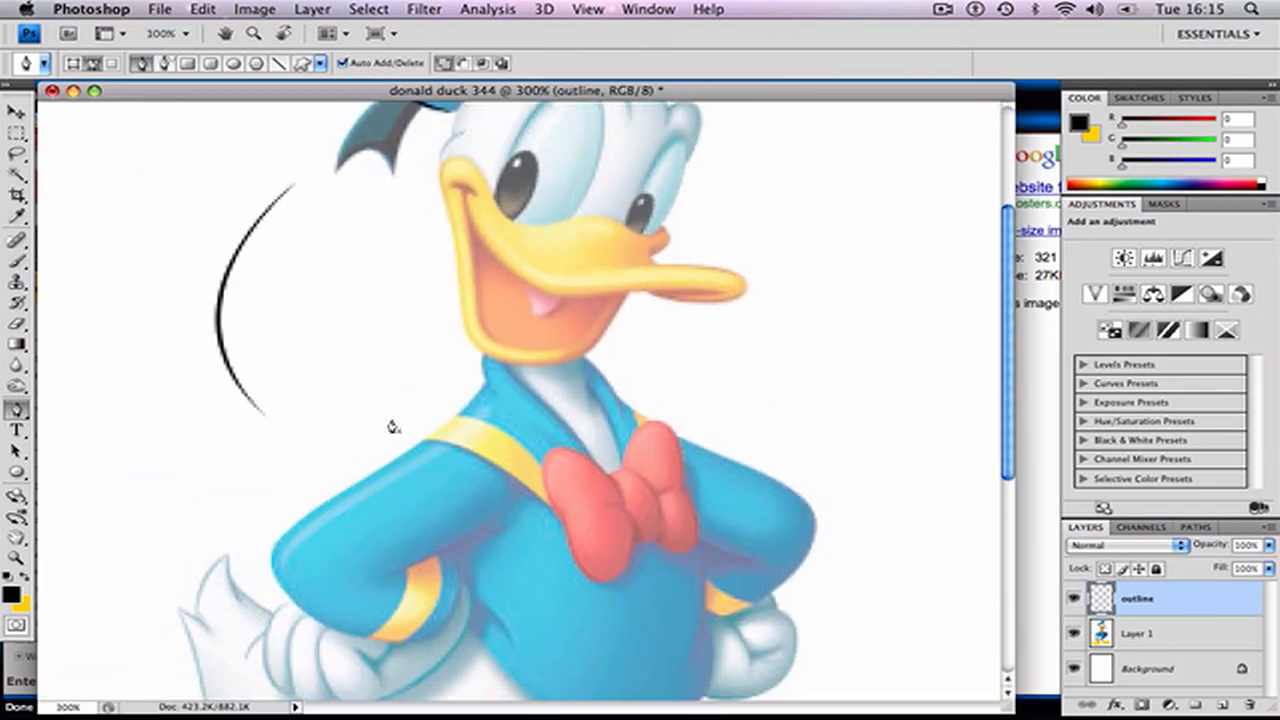
scroll(393, 420, "up", 3)
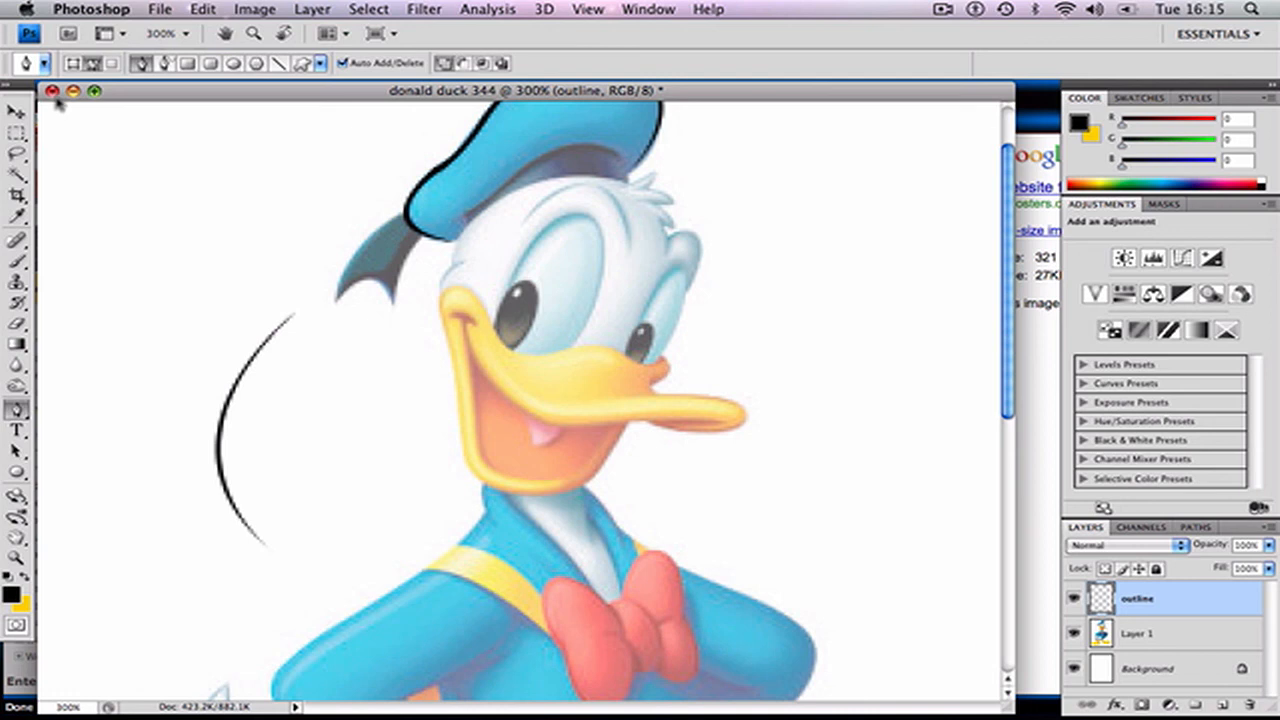
left_click(943, 10)
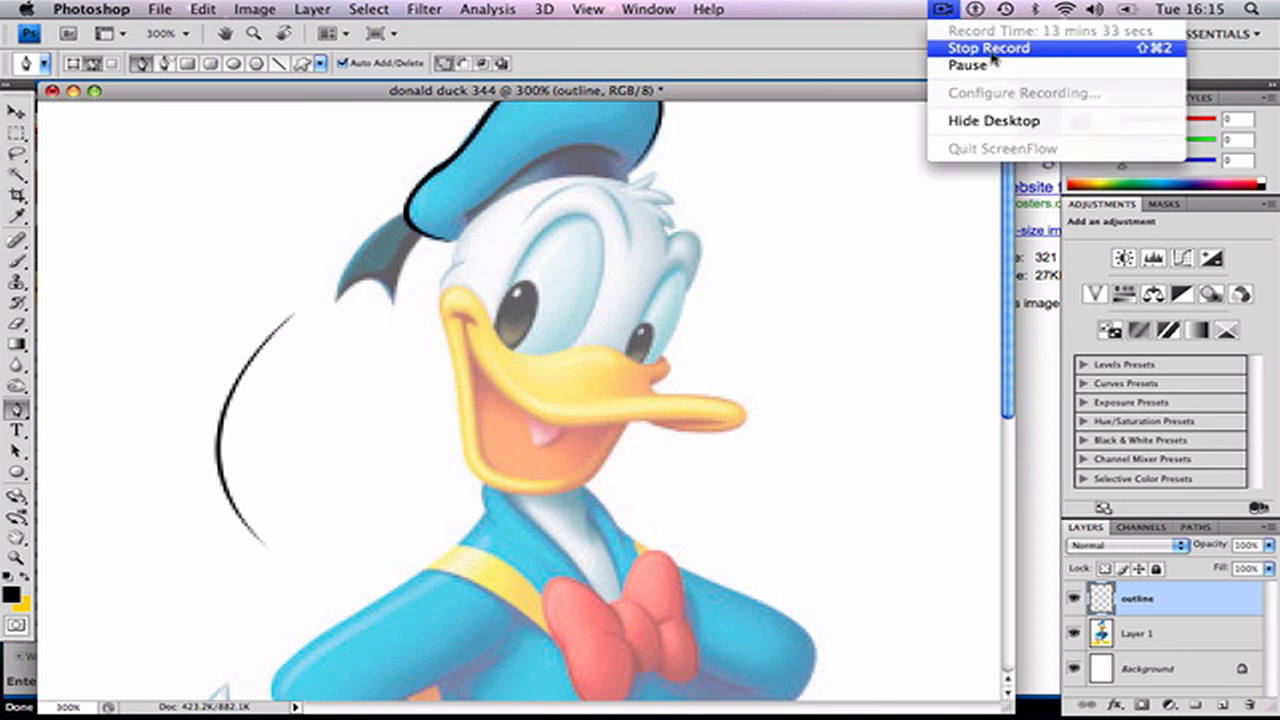